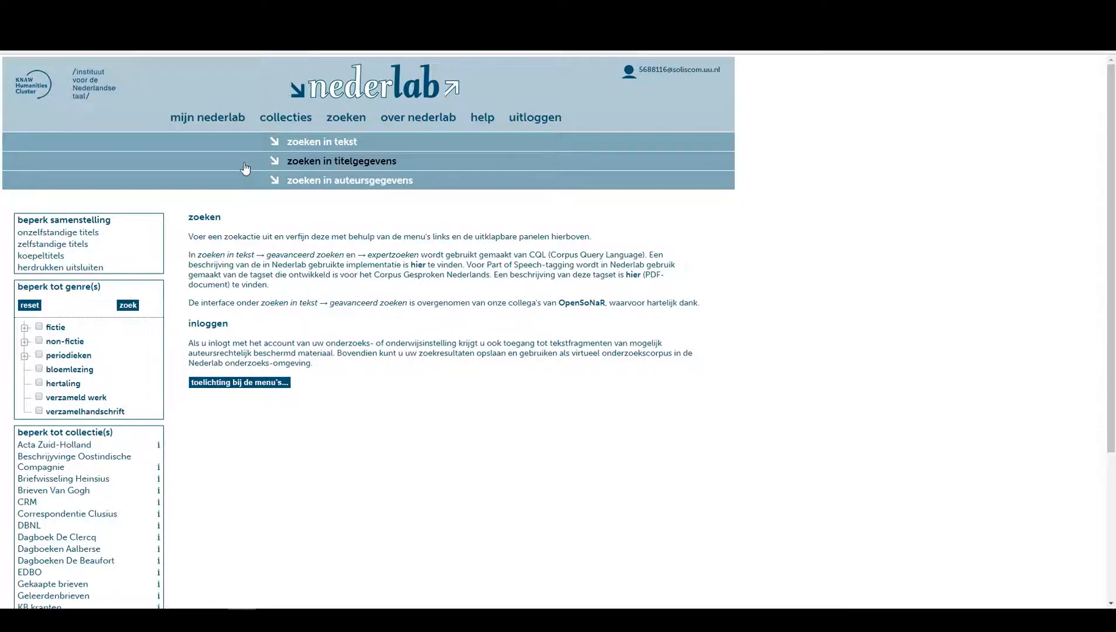
Open the text search panel and switch to the advanced search query builder.
left_click(342, 144)
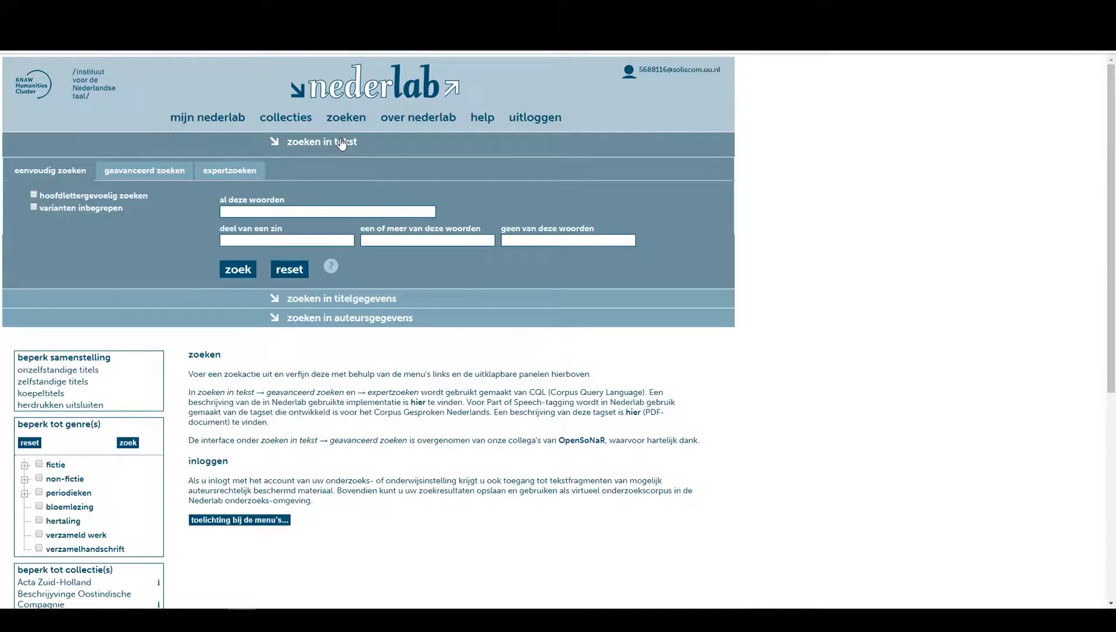
left_click(133, 174)
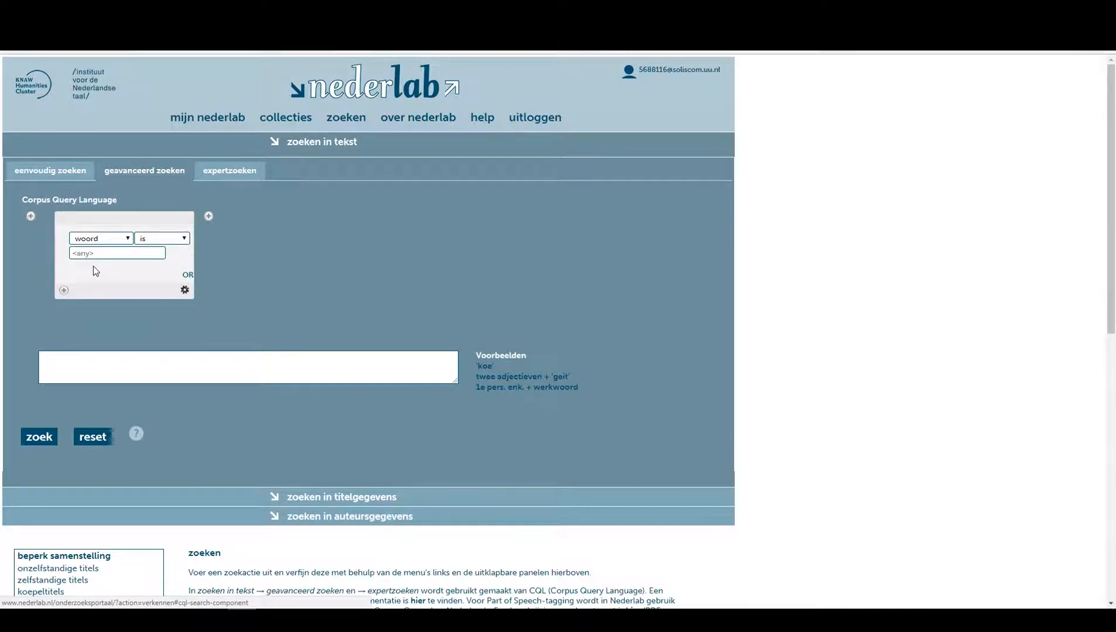
Set the first token's condition to lemma is "geven".
left_click(96, 240)
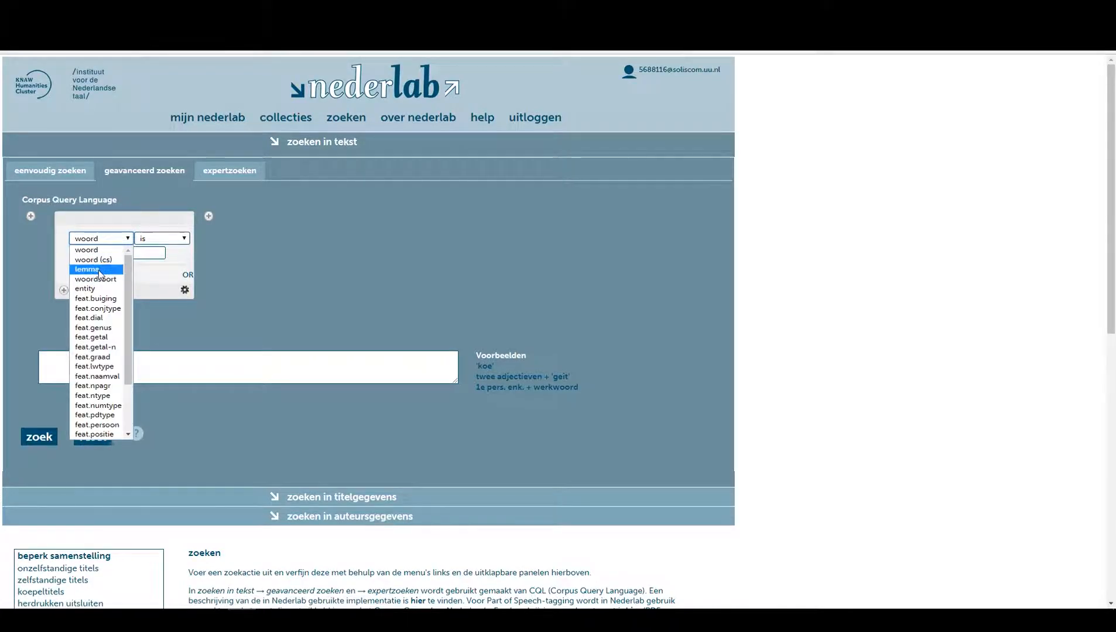
left_click(99, 269)
left_click(98, 254)
type("geven")
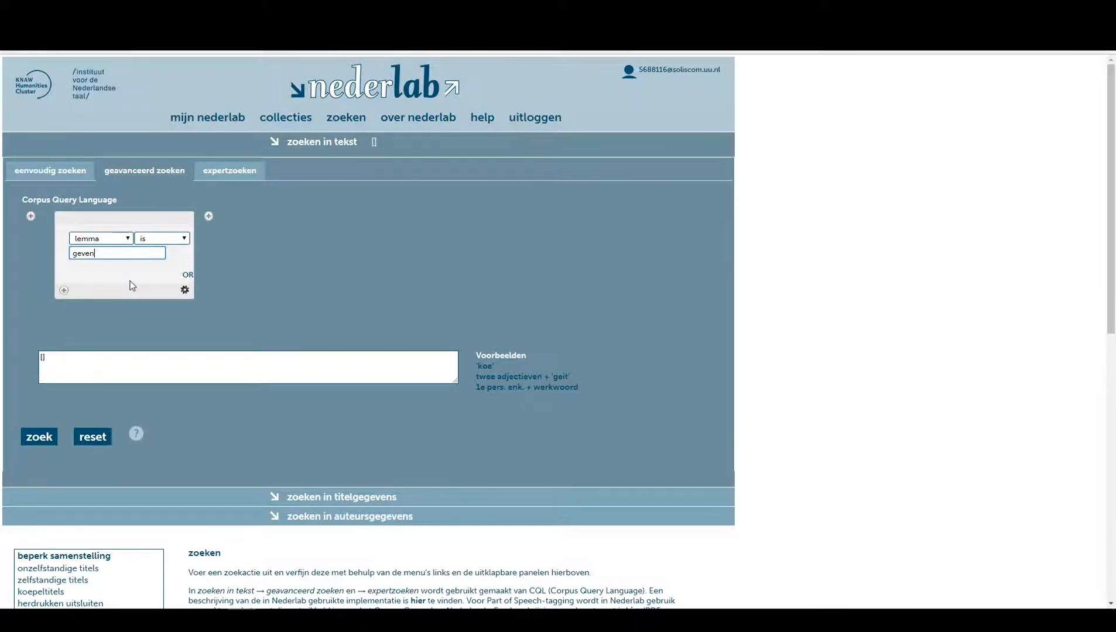
left_click(101, 271)
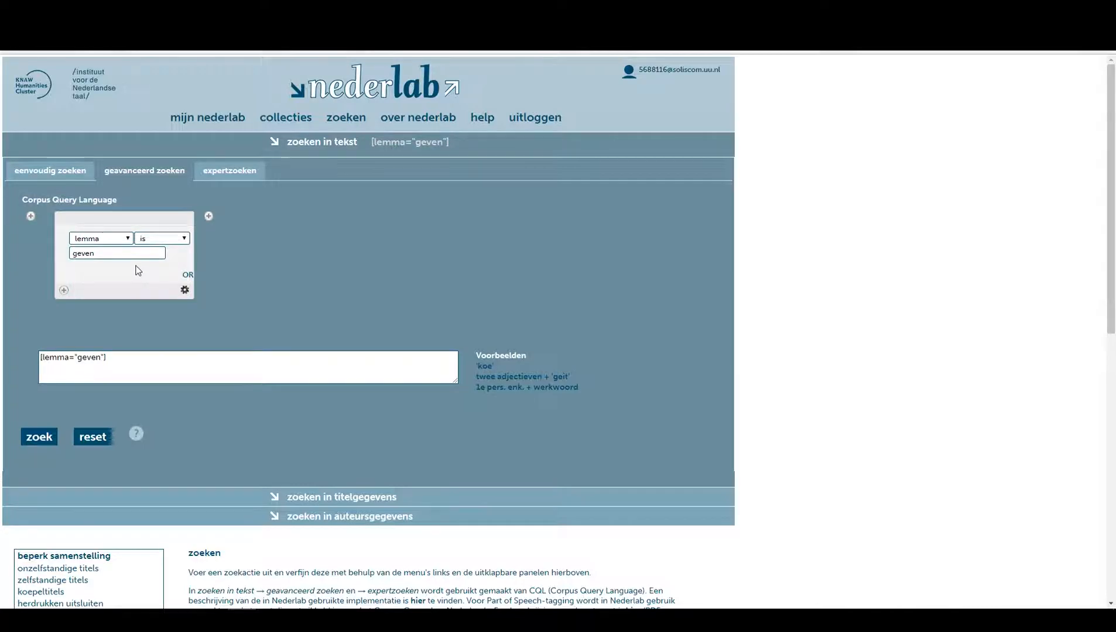
Add an OR rule to the first token for lemma "verkopen".
left_click(188, 277)
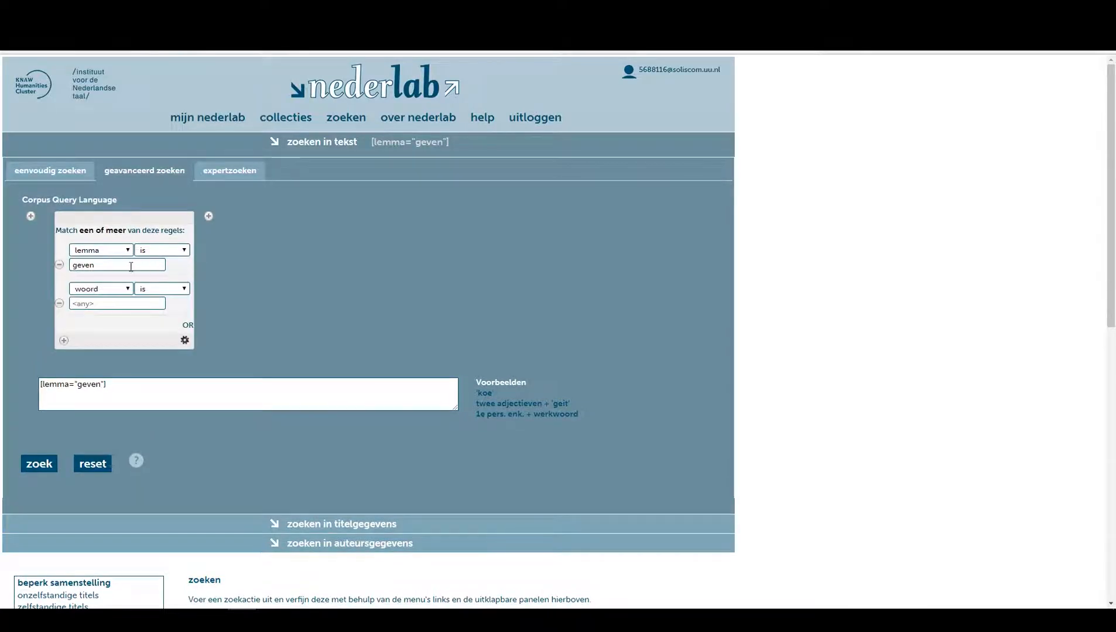
left_click(92, 289)
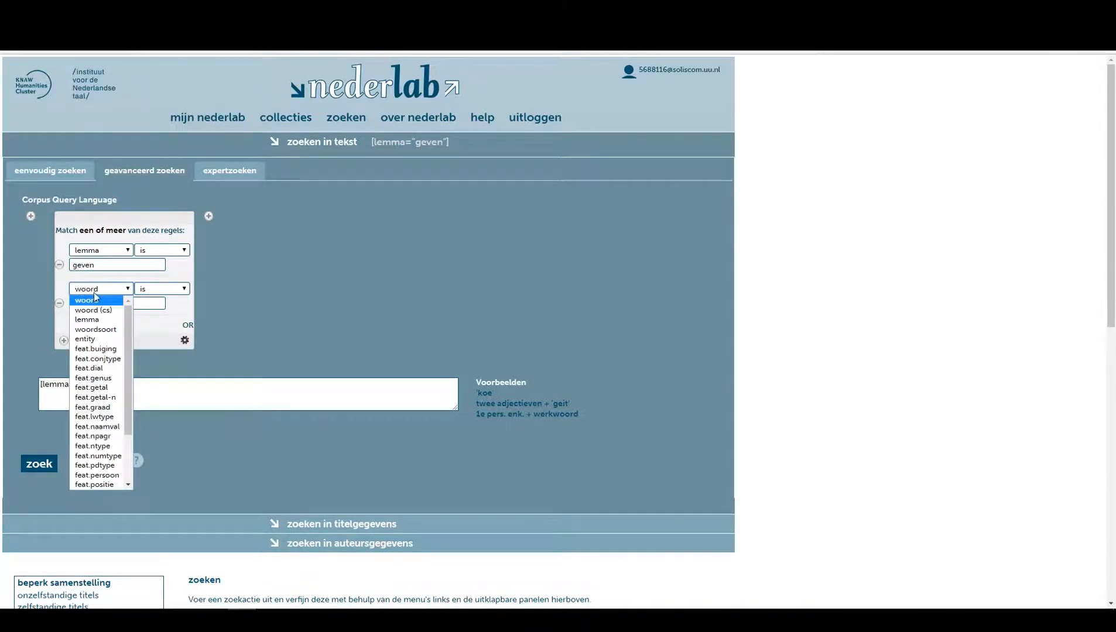
left_click(98, 318)
left_click(99, 304)
type("verkopen")
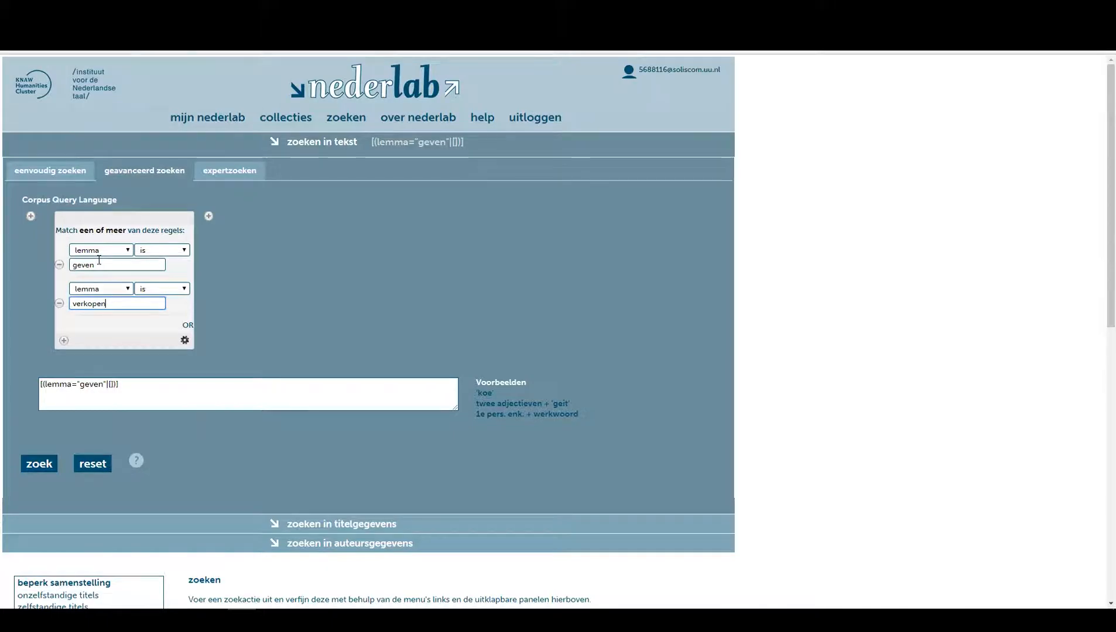
Add another OR rule to the first token for lemma "brengen".
left_click(186, 325)
left_click(92, 328)
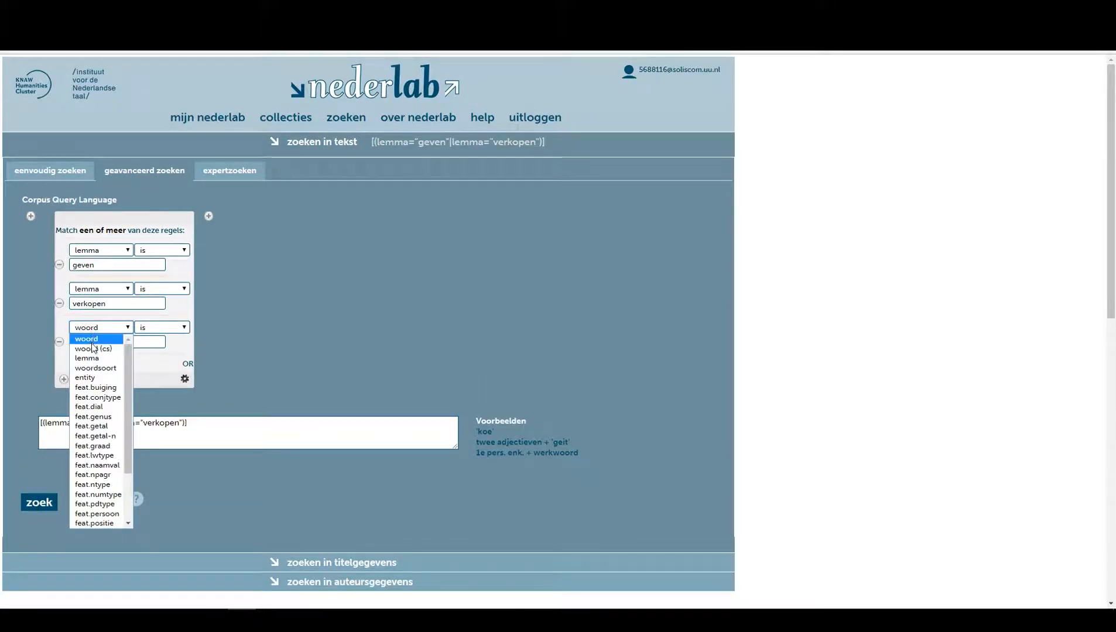
left_click(95, 355)
left_click(90, 340)
type("brengen")
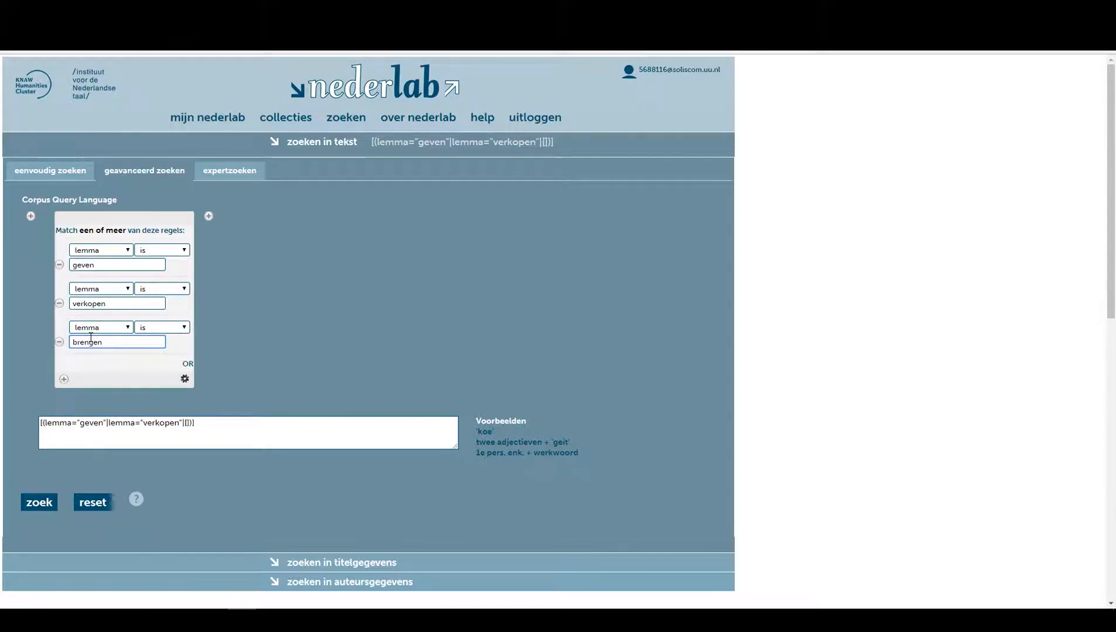
Add a fourth OR rule to the first token for lemma "verzoeken".
left_click(188, 363)
left_click(120, 367)
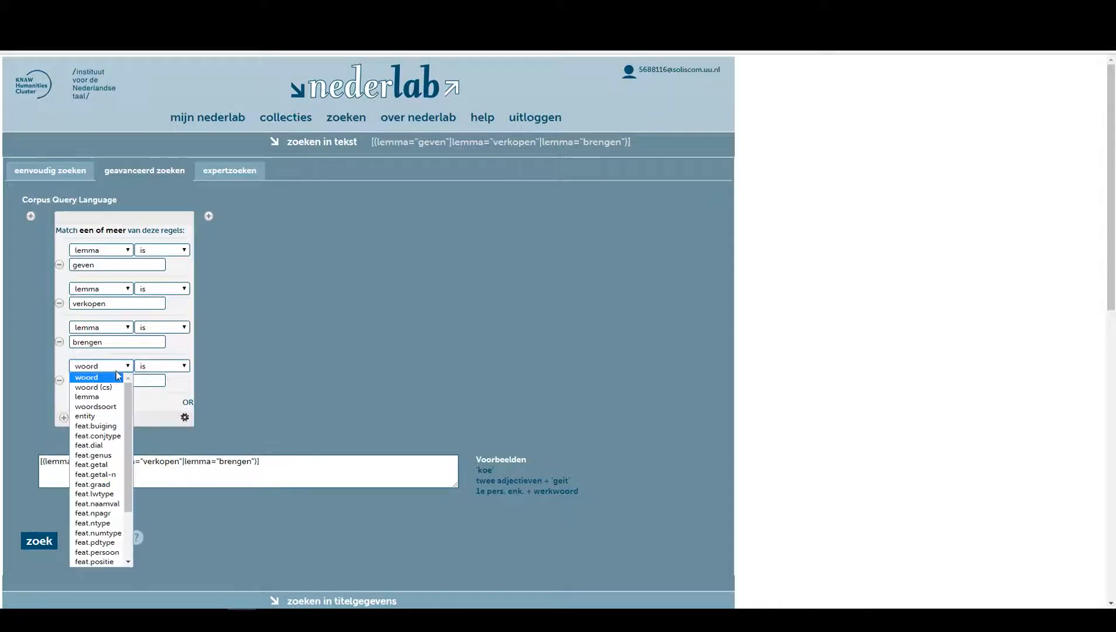
left_click(103, 393)
left_click(105, 382)
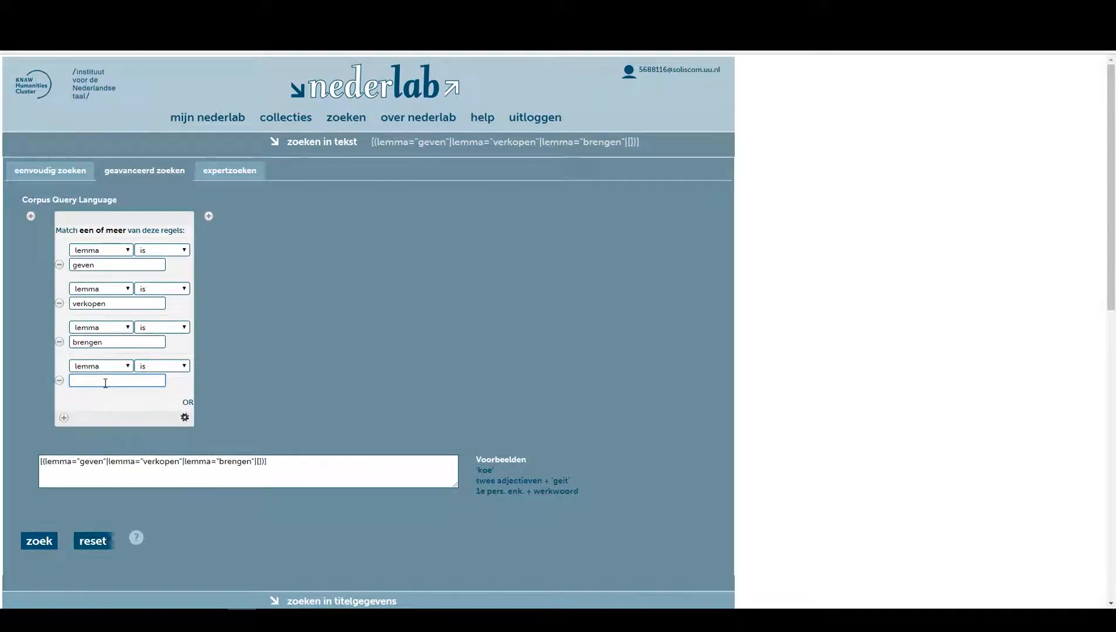
type("verzoeken")
Add an AND condition to the first token requiring part of speech (woordsoort) WW.
left_click(64, 418)
left_click(99, 443)
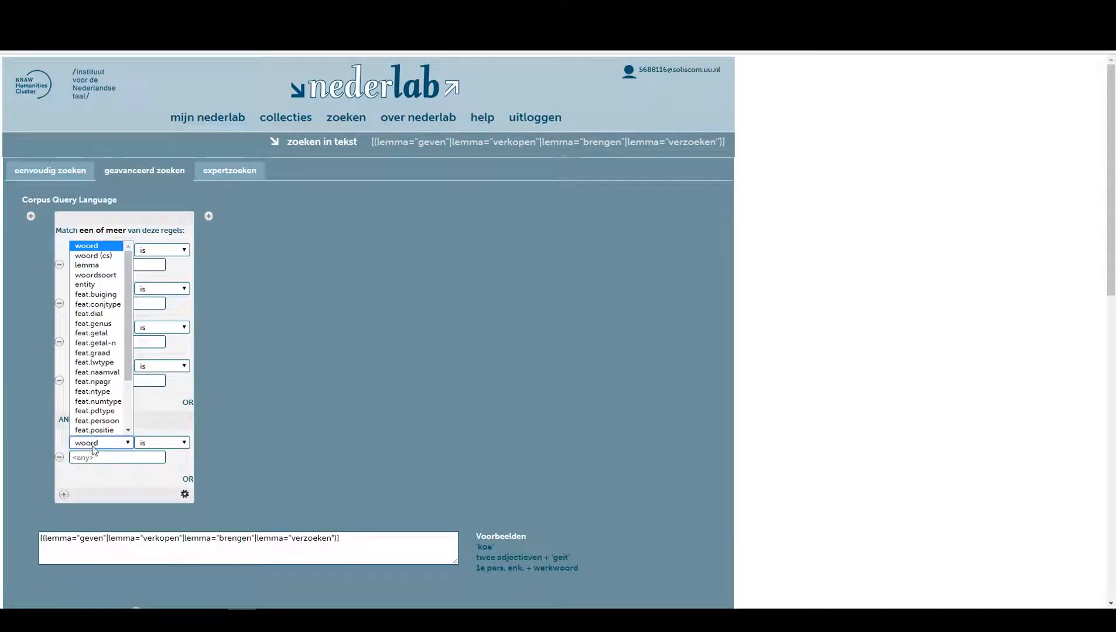
left_click(96, 276)
left_click(102, 458)
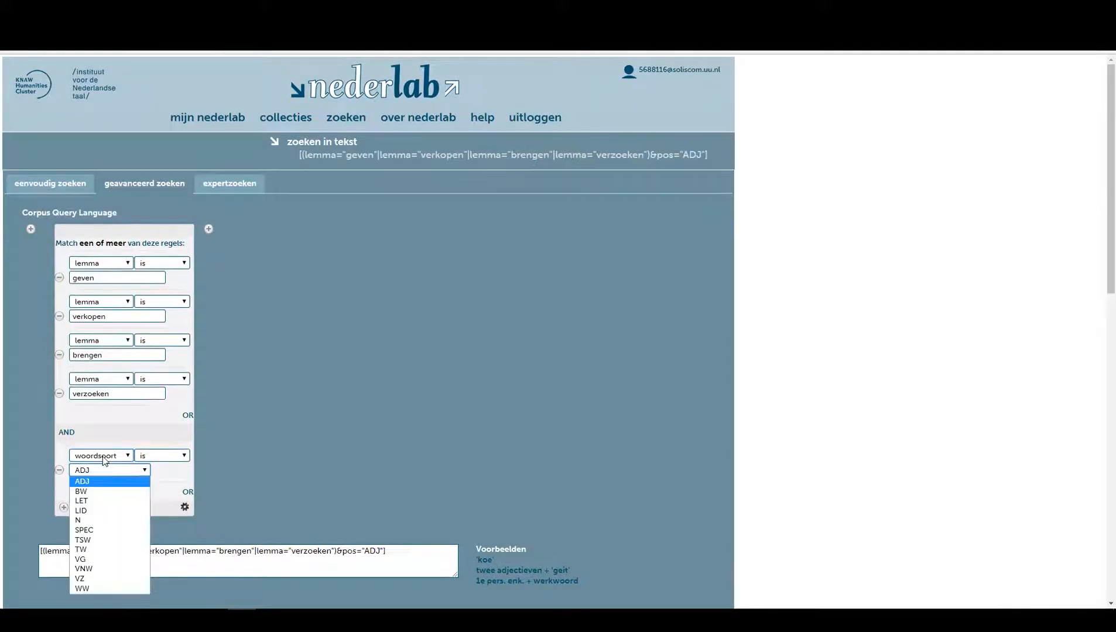
left_click(93, 590)
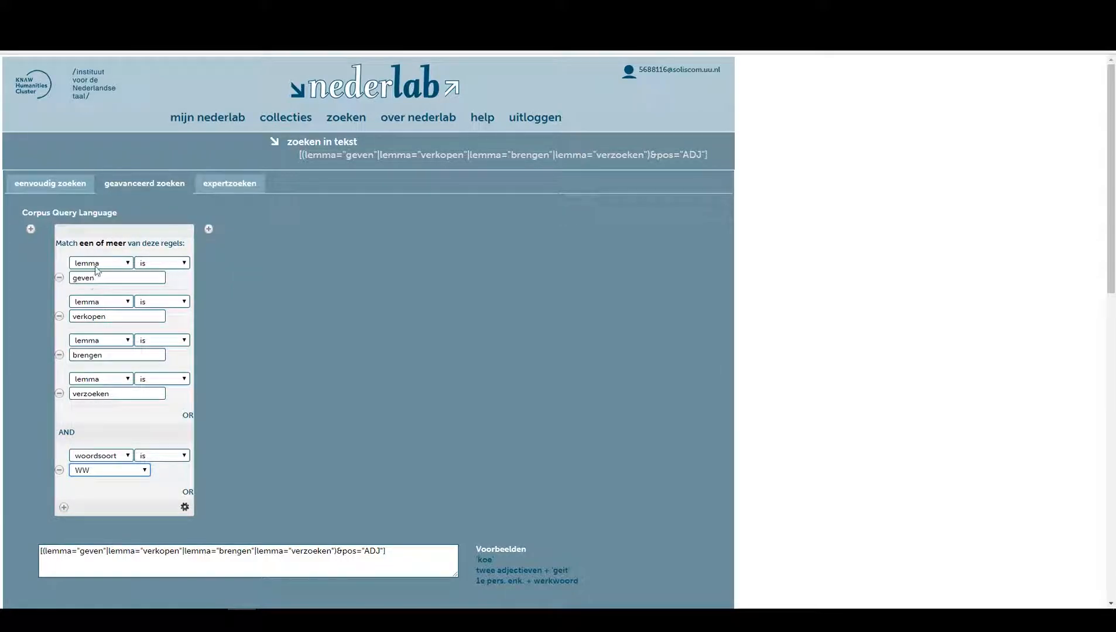
Add two new token boxes and set the third token's condition to woordsoort N.
left_click(209, 229)
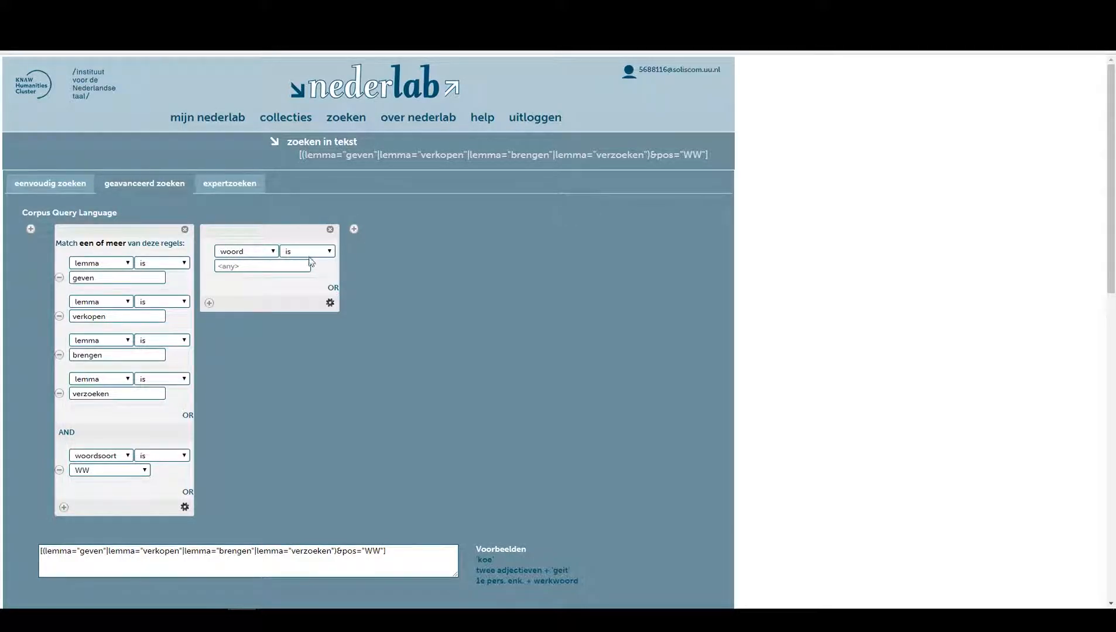
left_click(354, 228)
left_click(389, 253)
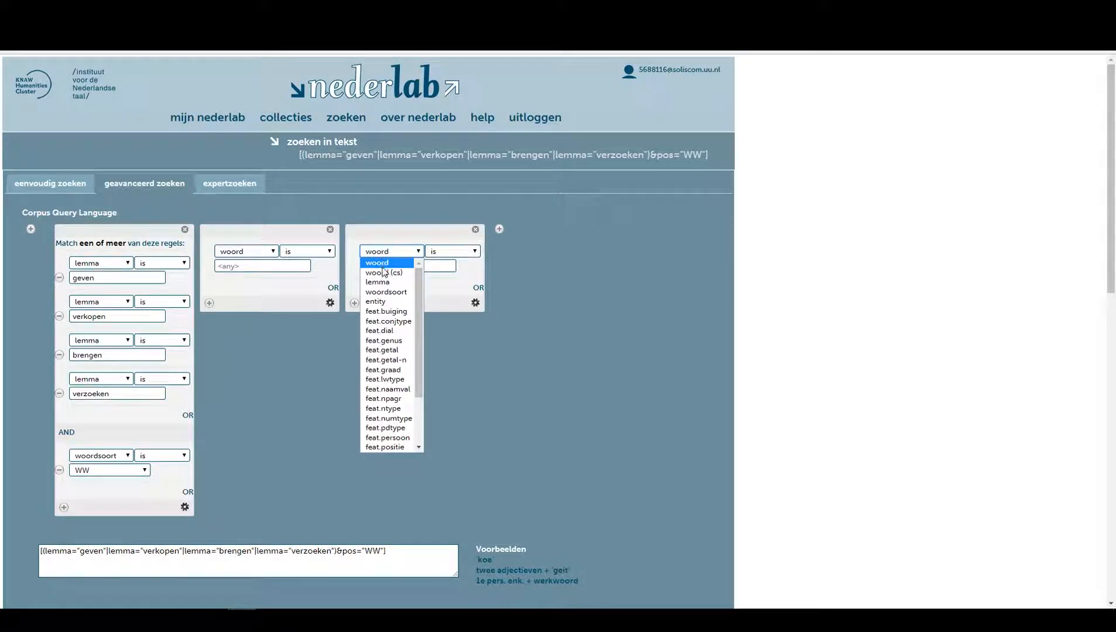
left_click(386, 291)
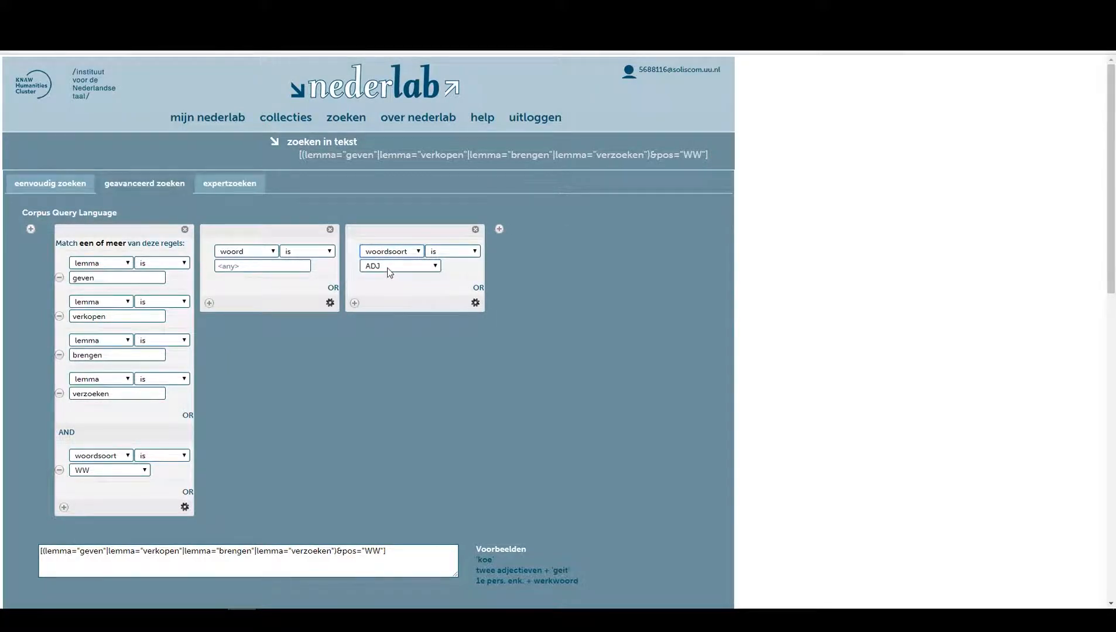
left_click(388, 279)
left_click(380, 327)
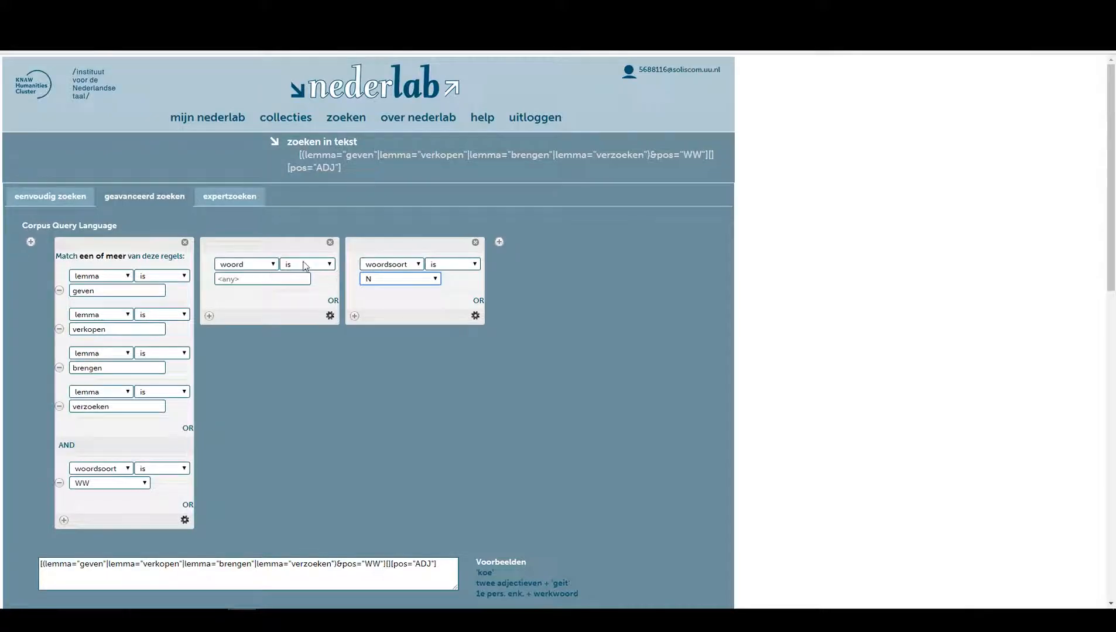
Set the second token's condition to woordsoort LID.
left_click(245, 263)
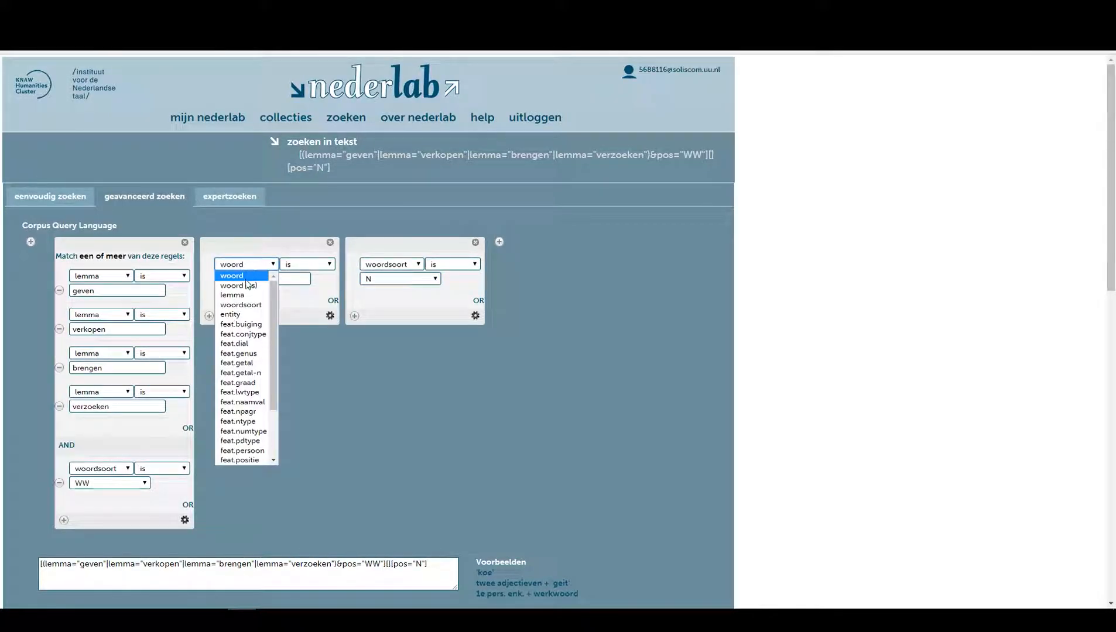
left_click(241, 304)
left_click(246, 279)
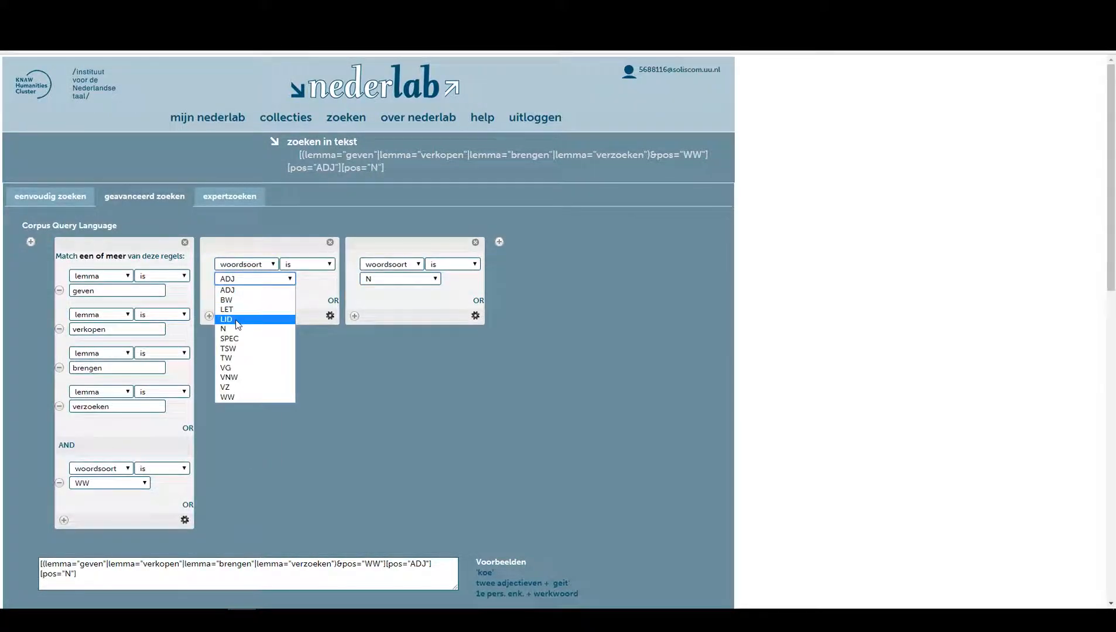
left_click(238, 325)
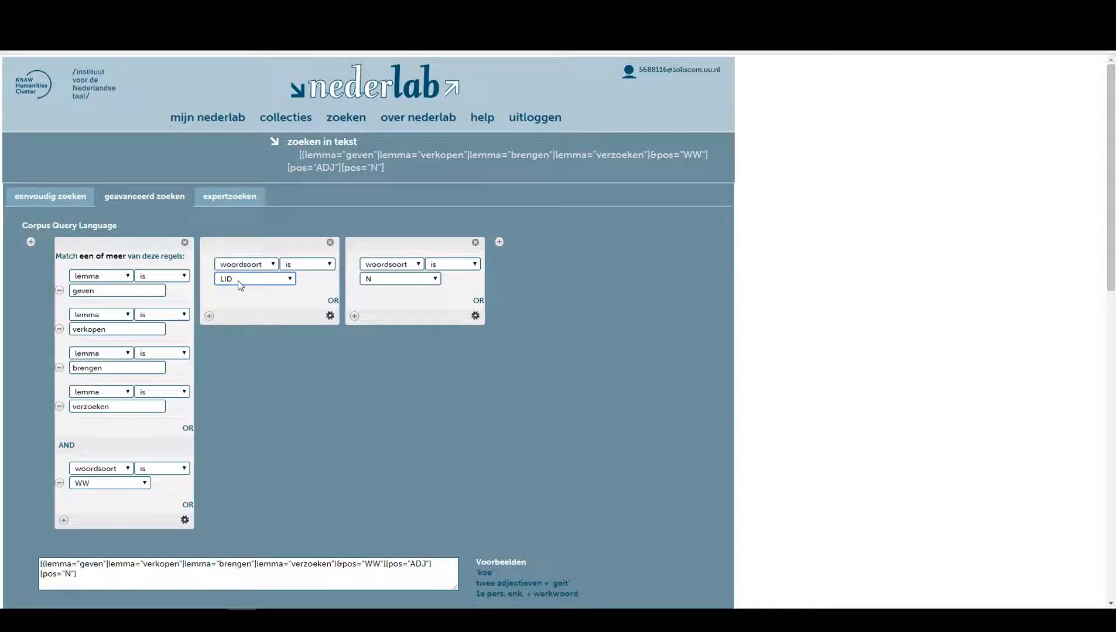
Add an OR rule to the second token for woordsoort ADJ.
left_click(333, 301)
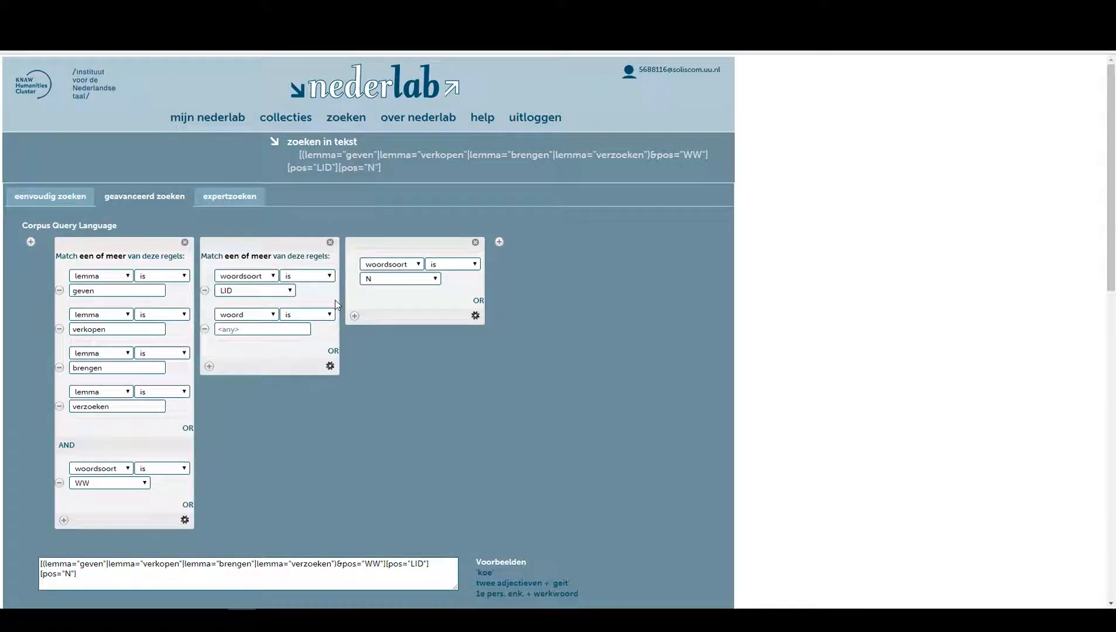
left_click(240, 315)
left_click(247, 355)
left_click(243, 329)
left_click(243, 330)
Add another OR rule to the second token for woordsoort VNW.
left_click(334, 350)
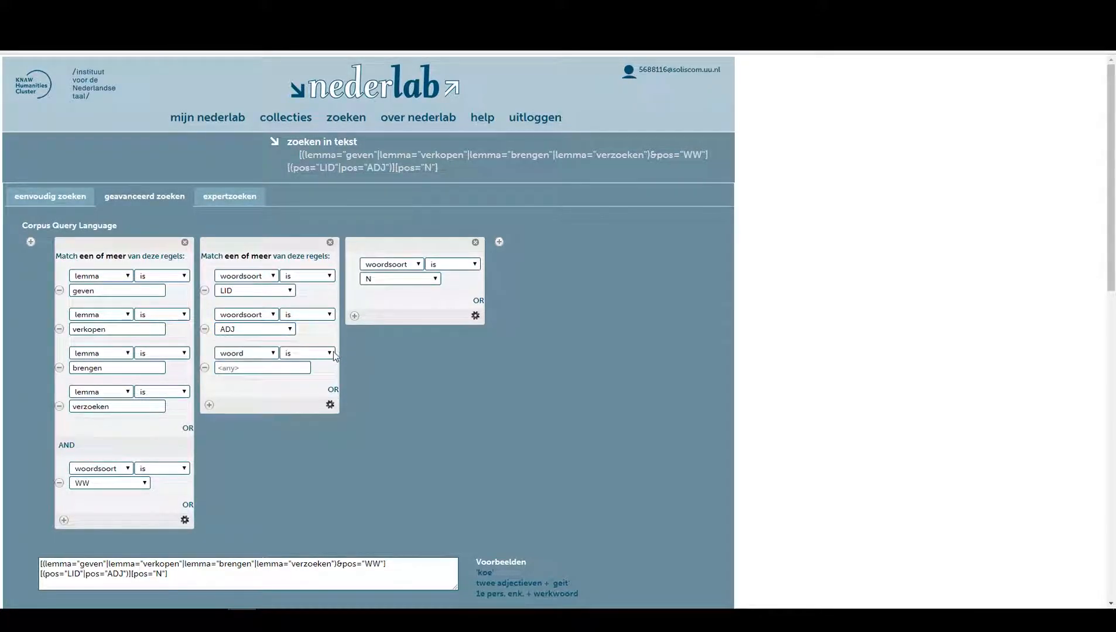
left_click(241, 354)
left_click(250, 394)
left_click(244, 368)
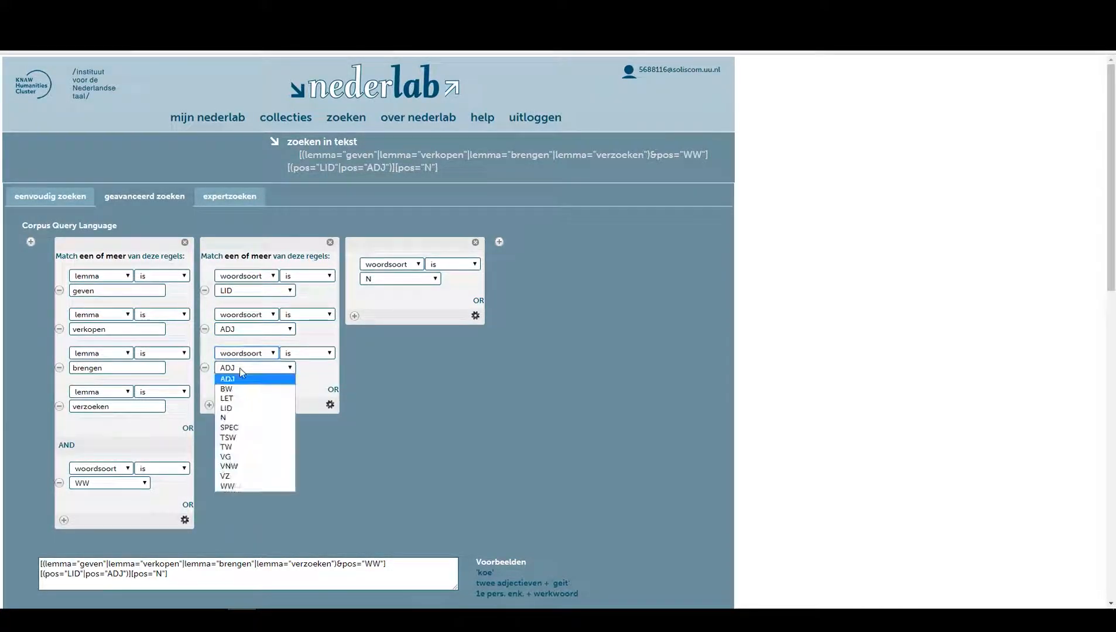
left_click(243, 467)
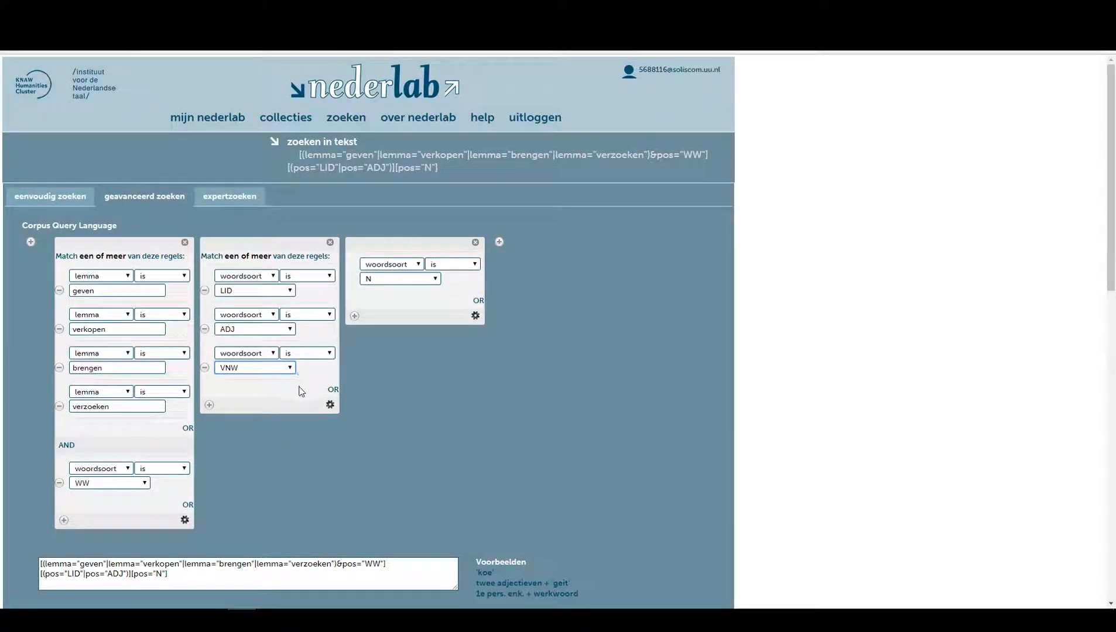
Make the second token optional by setting its repeat range to 0 to 1 times.
left_click(330, 404)
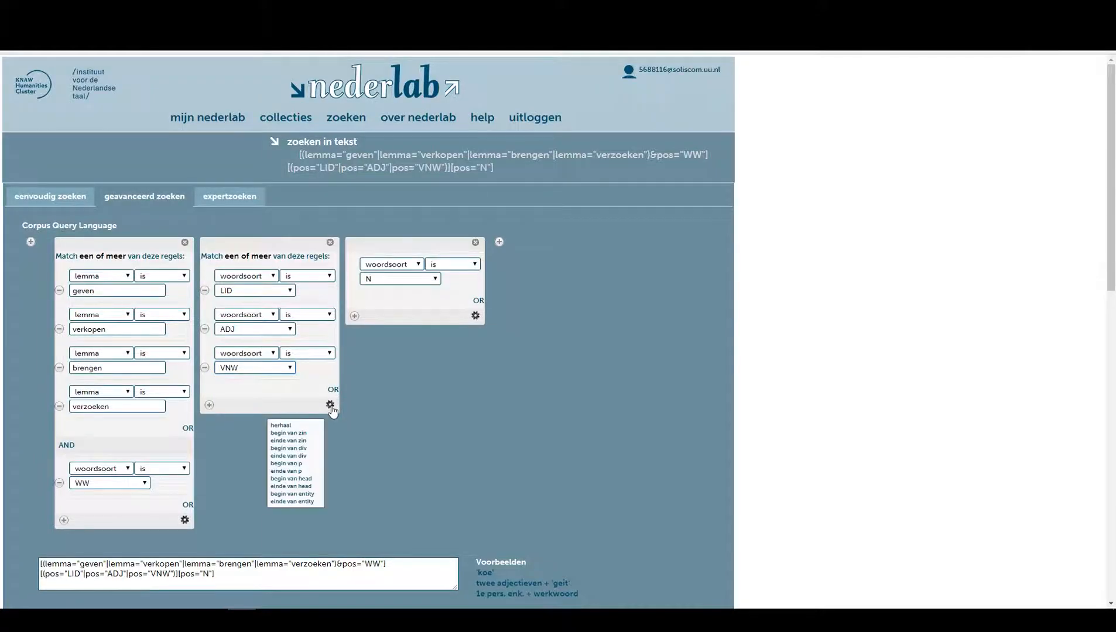
left_click(285, 426)
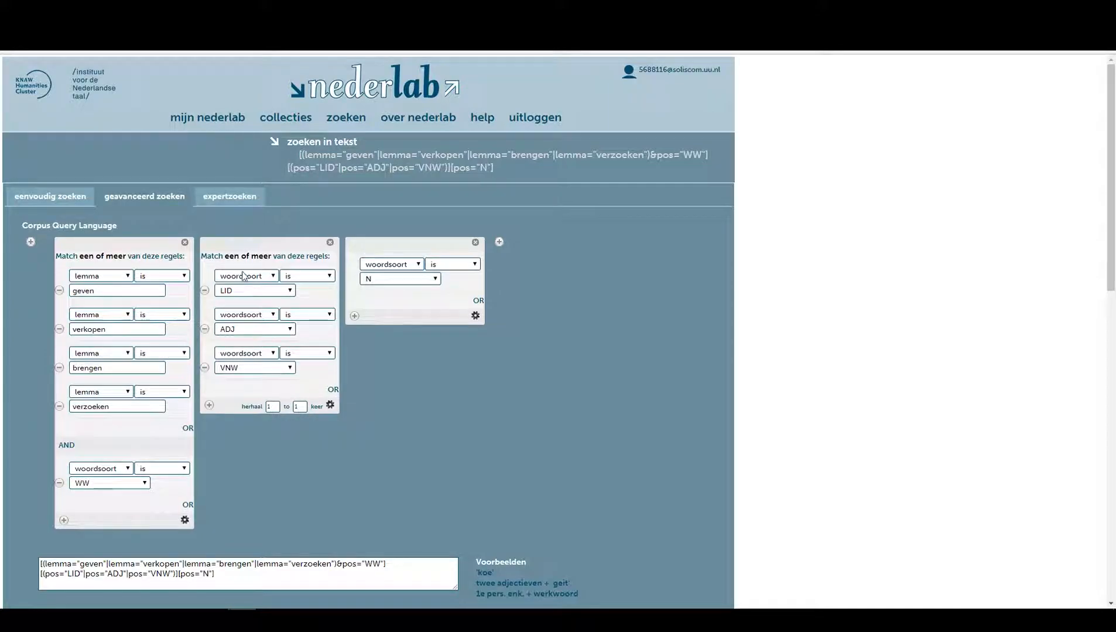
left_click(274, 409)
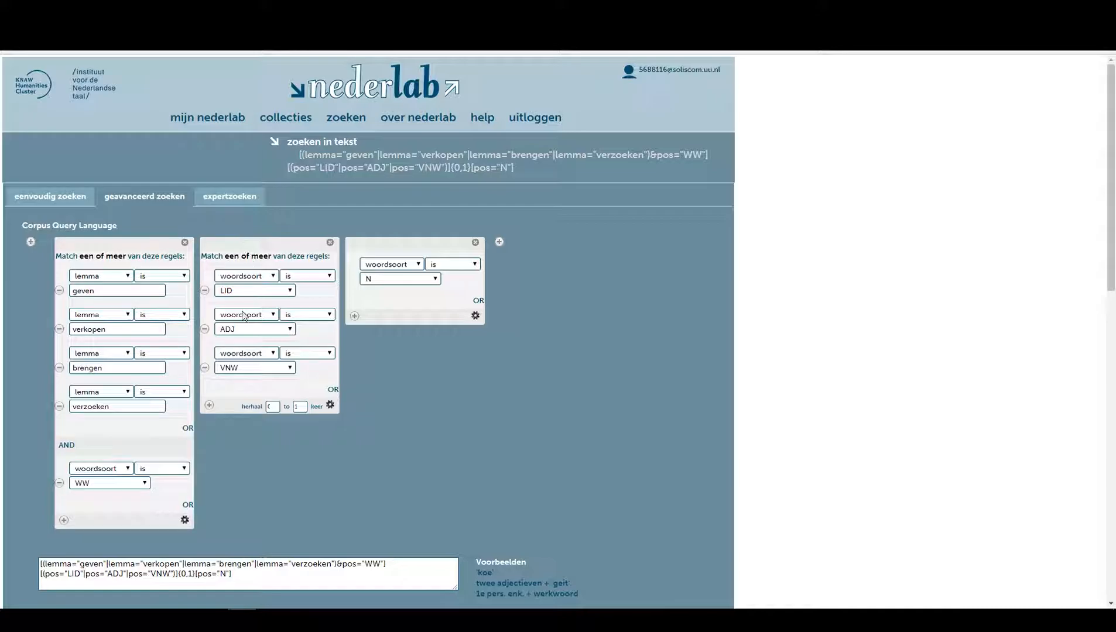
Add a fourth token with the condition lemma is "aan".
left_click(499, 243)
left_click(538, 265)
left_click(533, 284)
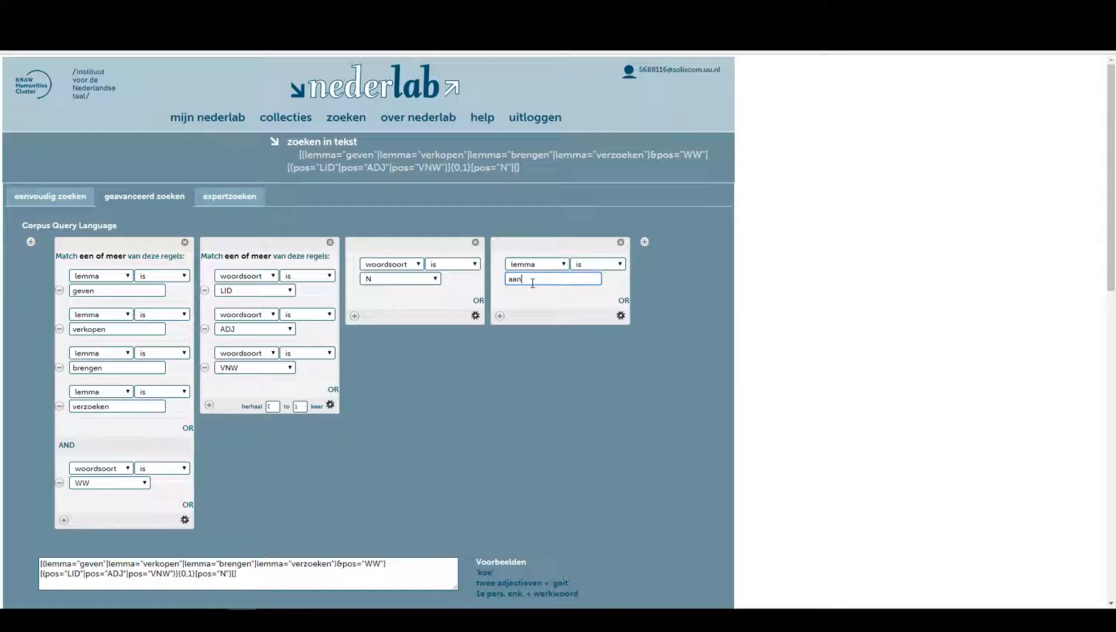
type("aan")
left_click(531, 302)
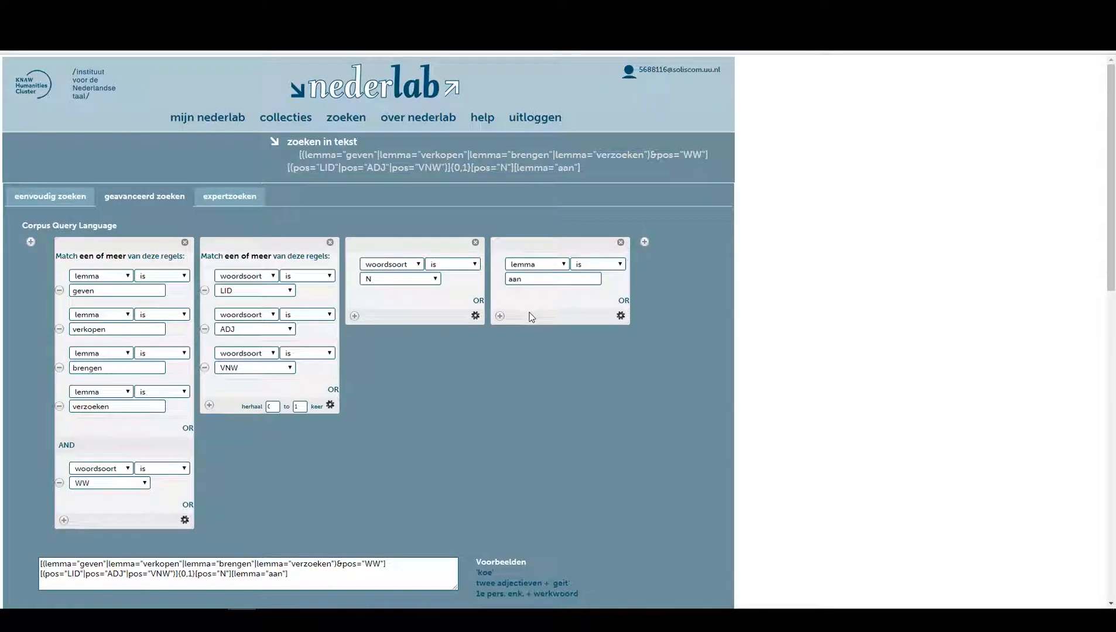
Add an AND condition to the fourth token requiring woordsoort VZ.
left_click(499, 317)
left_click(523, 341)
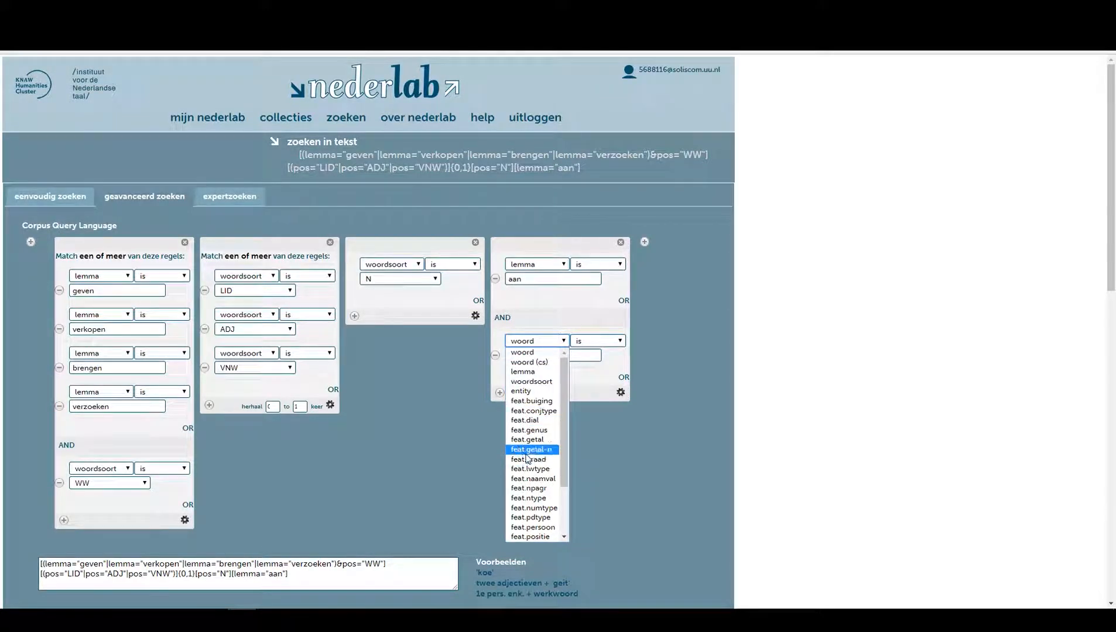
left_click(531, 381)
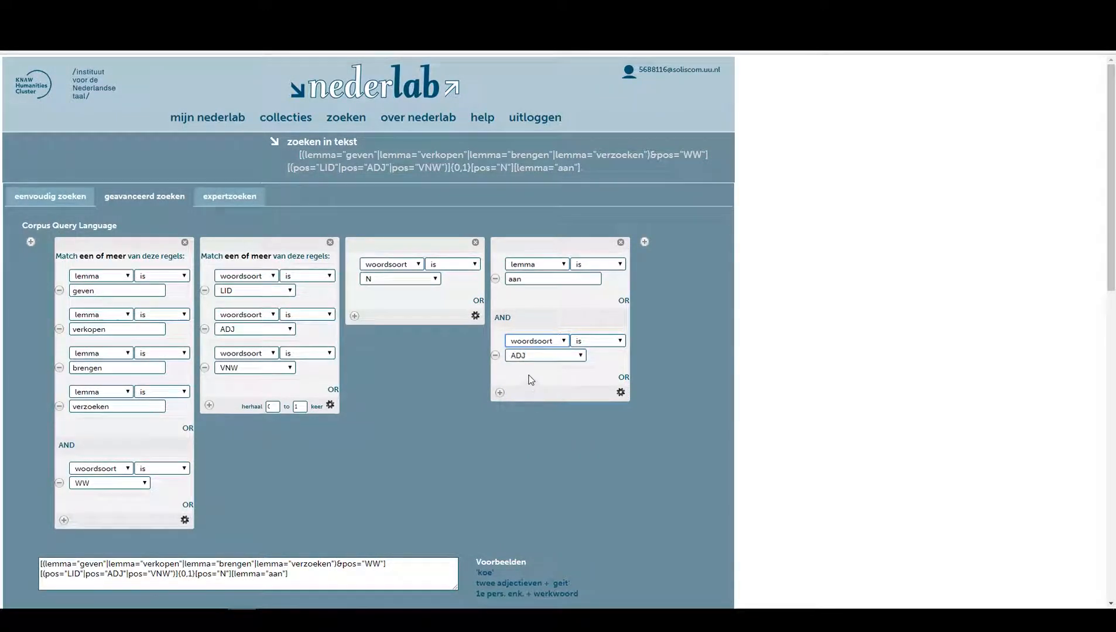
left_click(531, 357)
left_click(527, 462)
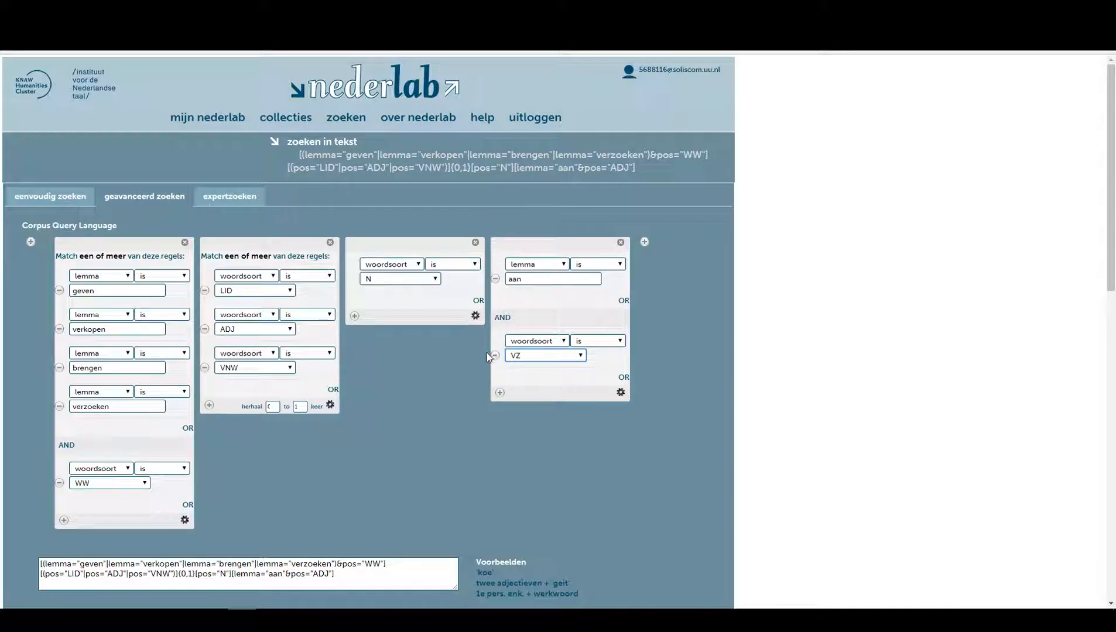
scroll(477, 349, "down", 2)
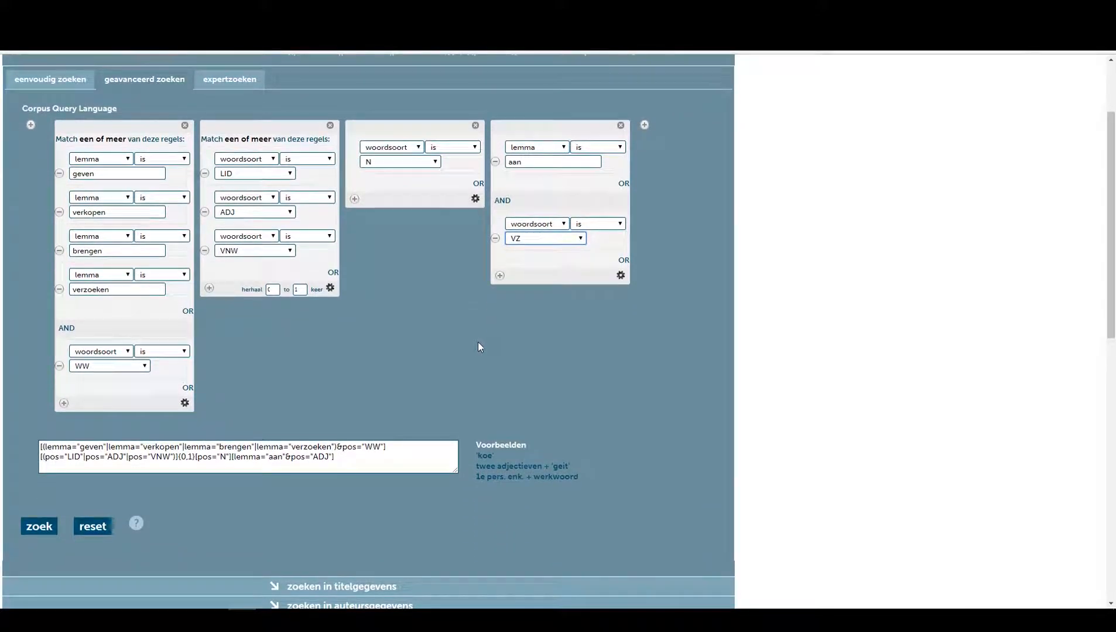
Run the search with the current CQL query.
left_click(485, 341)
scroll(367, 420, "down", 2)
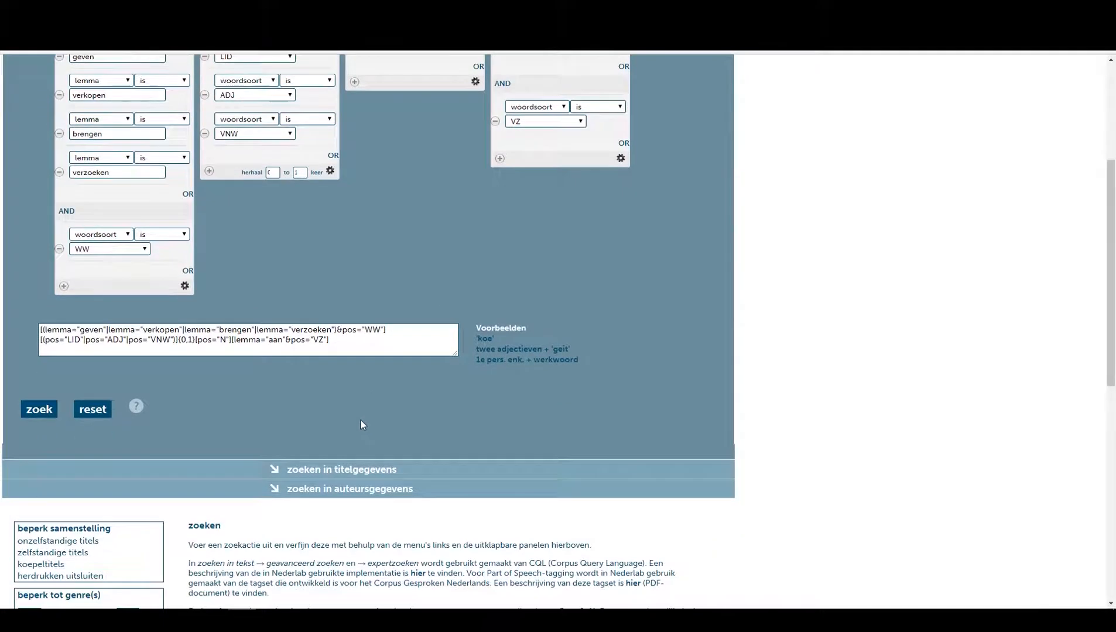
left_click(40, 410)
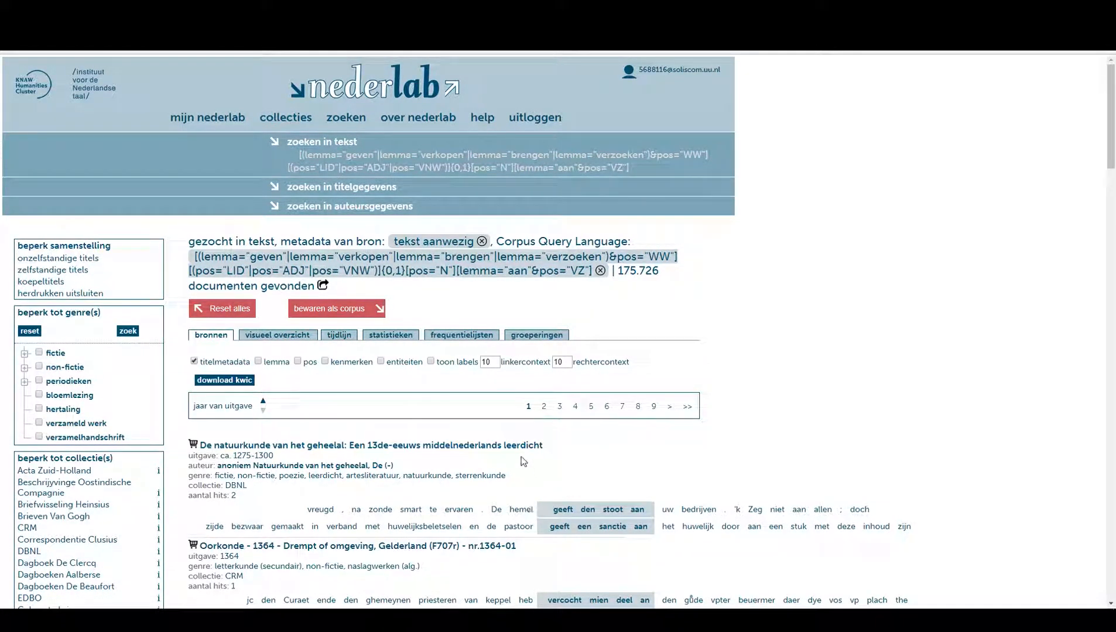
Scroll through the result snippets and examine the highlighted verb–noun–aan matches.
scroll(715, 442, "down", 2)
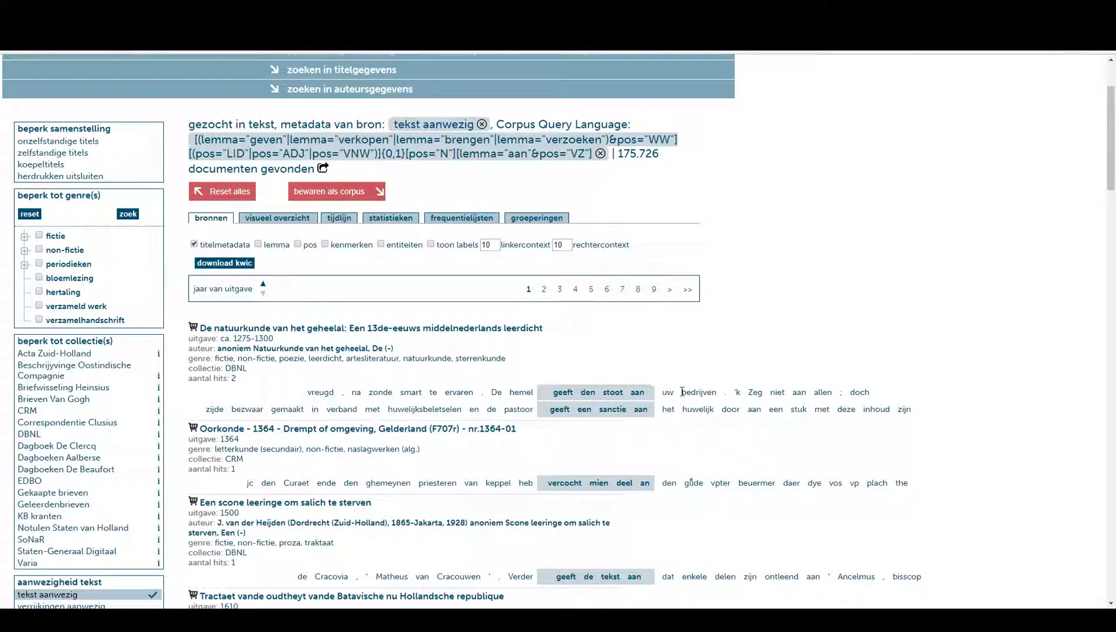
scroll(591, 367, "down", 2)
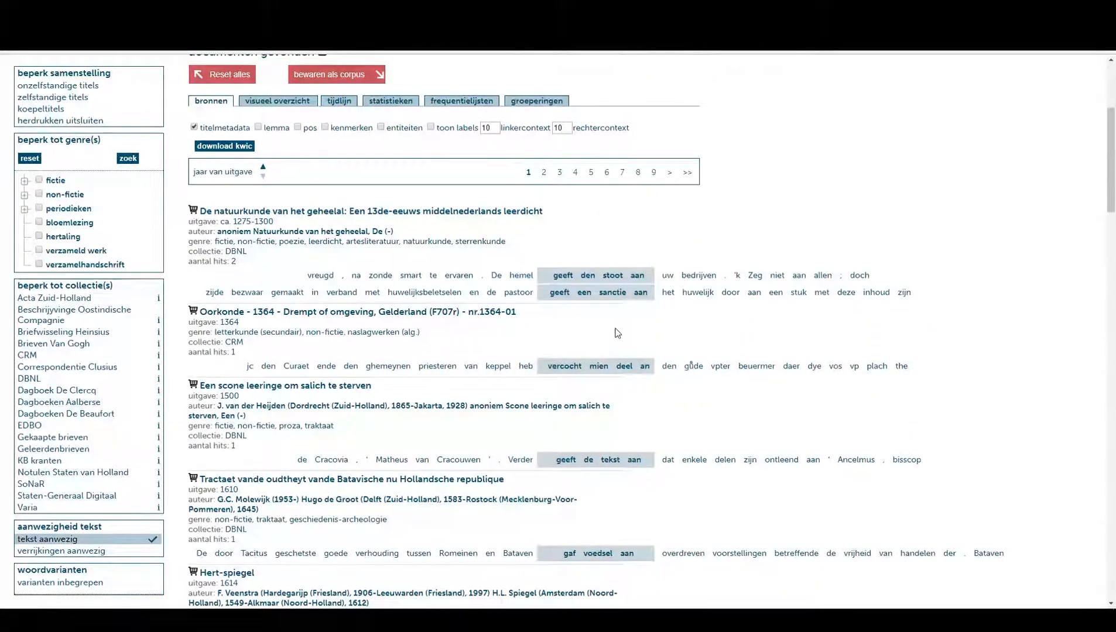
scroll(615, 325, "down", 2)
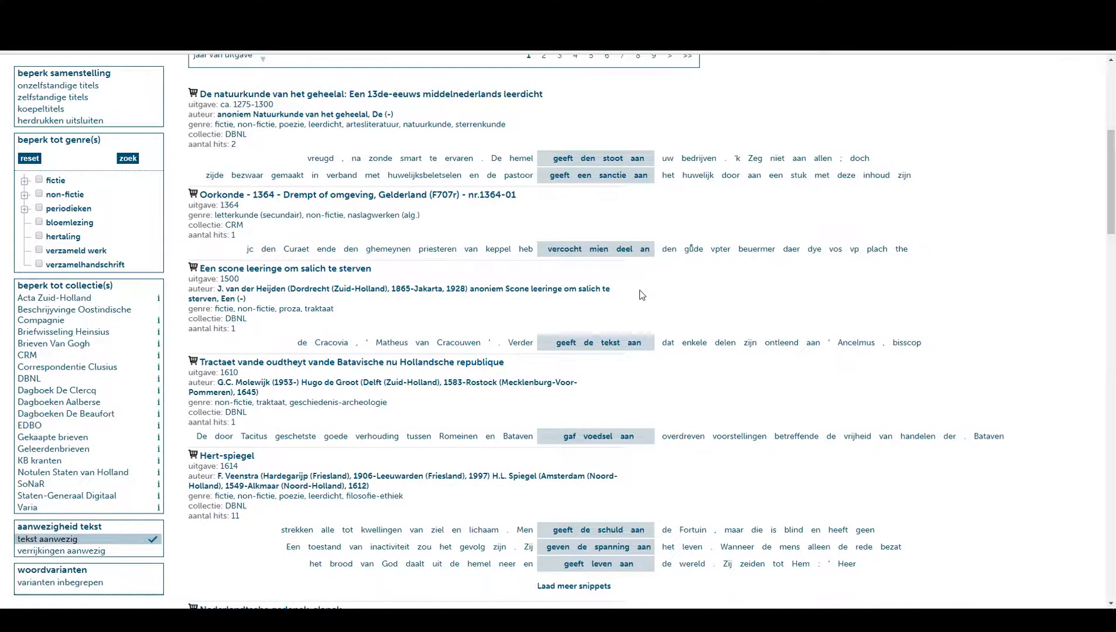
scroll(640, 294, "down", 2)
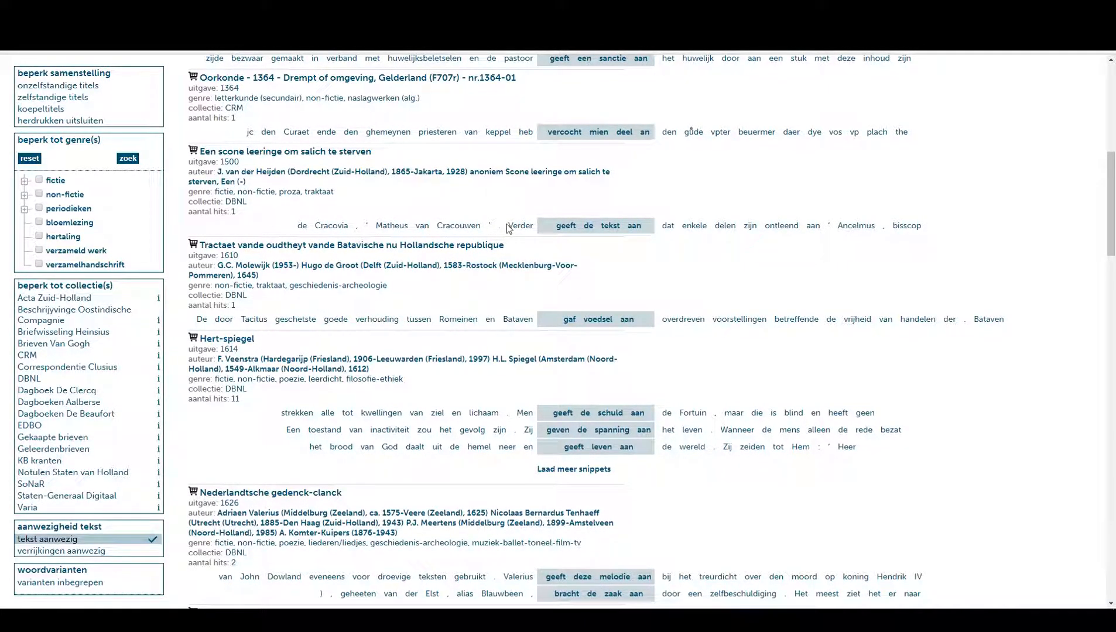
left_click_drag(509, 225, 647, 230)
left_click(644, 248)
left_click_drag(555, 225, 632, 227)
left_click(615, 228)
double_click(634, 227)
Reopen the advanced query builder and add a fifth token with the condition woordsoort is LID.
scroll(625, 258, "up", 7)
left_click(345, 144)
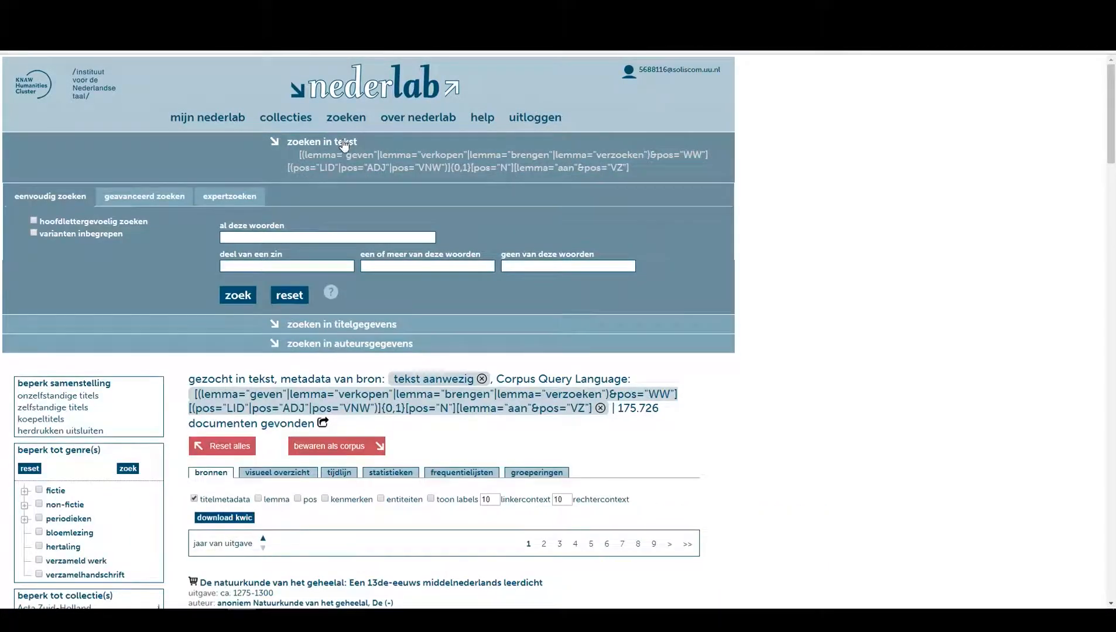
left_click(156, 198)
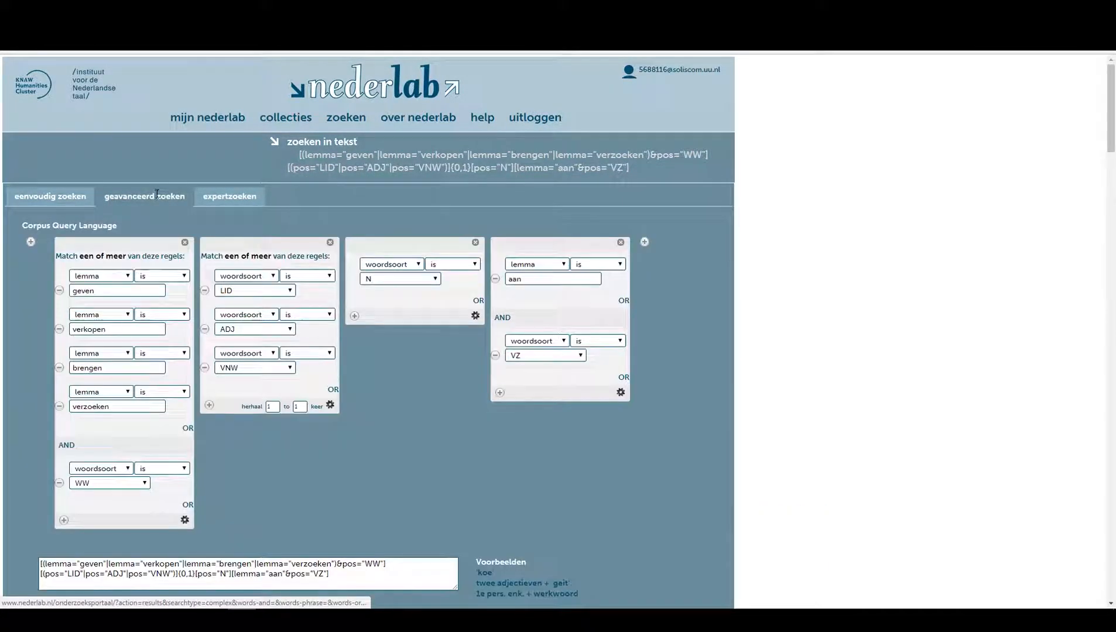
scroll(438, 350, "down", 1)
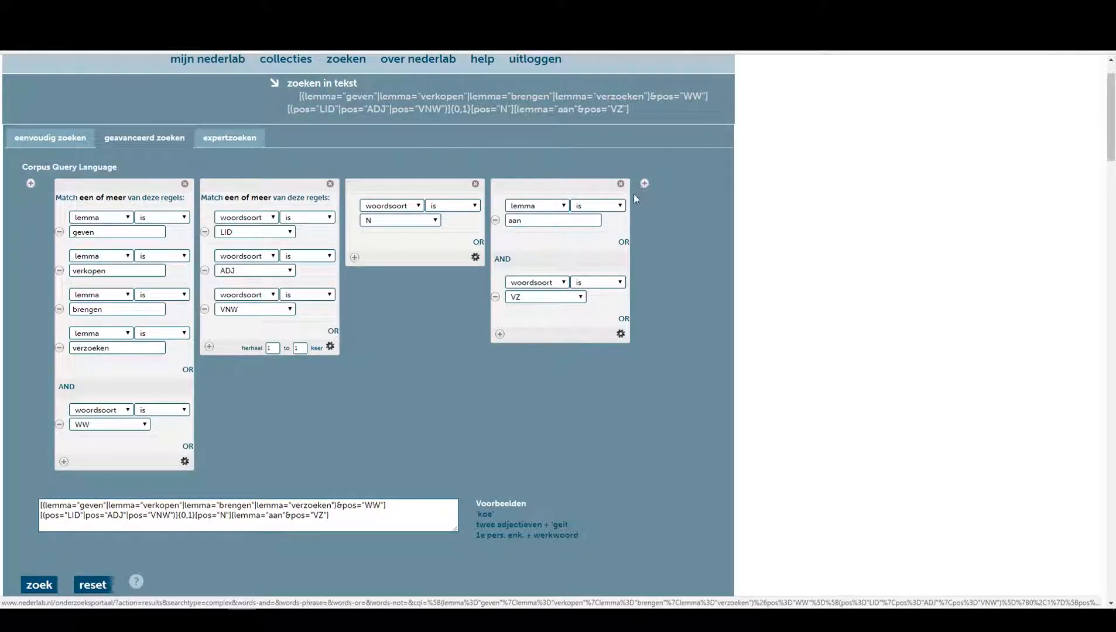
left_click(274, 351)
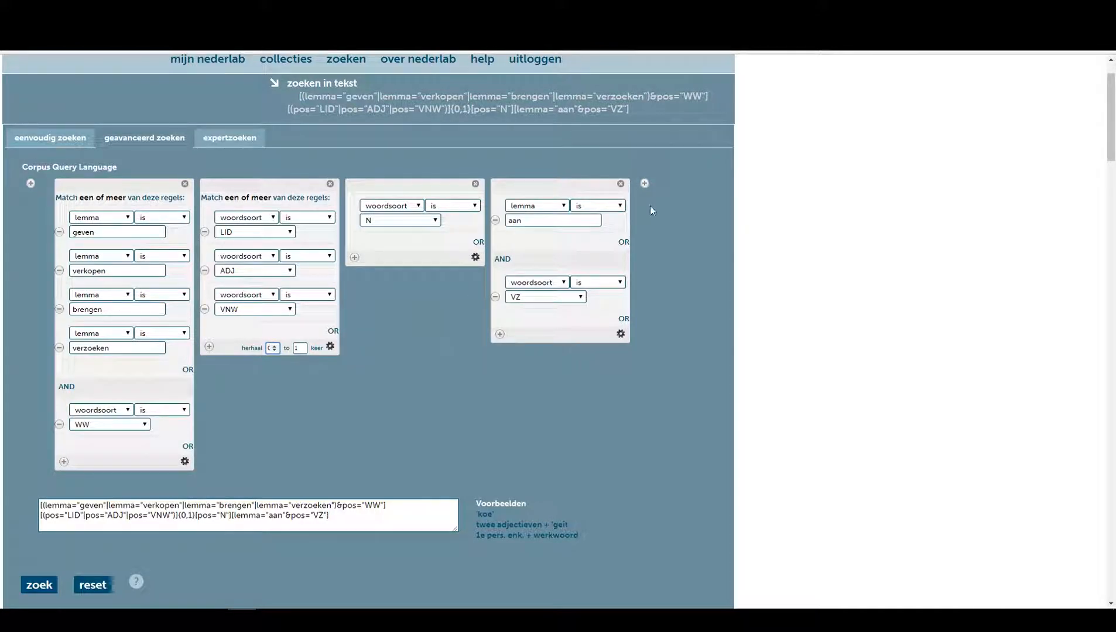
left_click(645, 183)
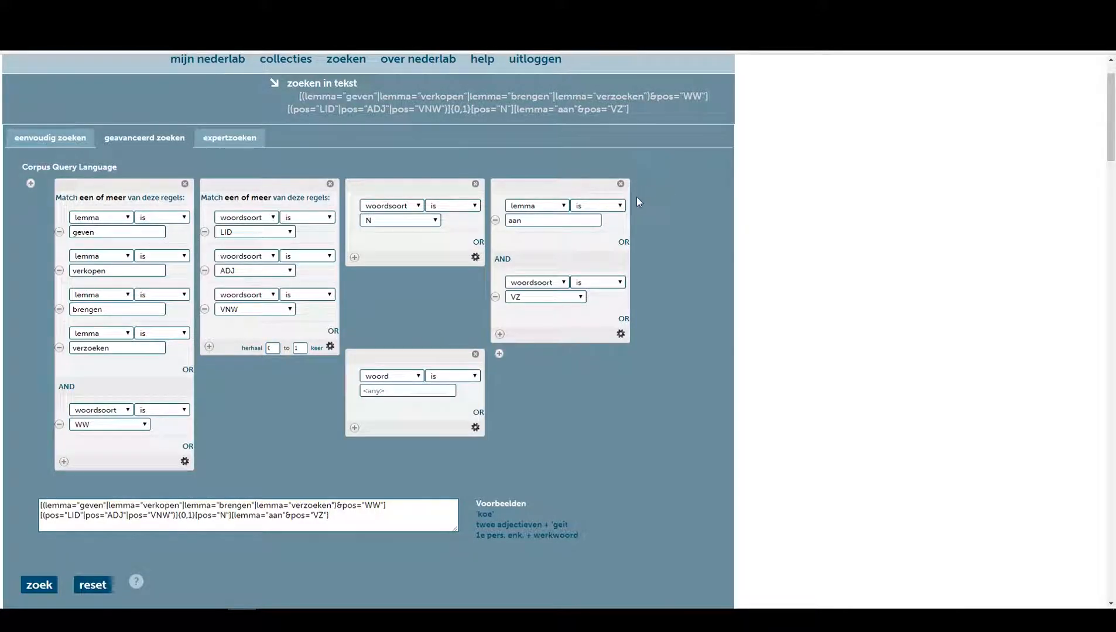
left_click(392, 376)
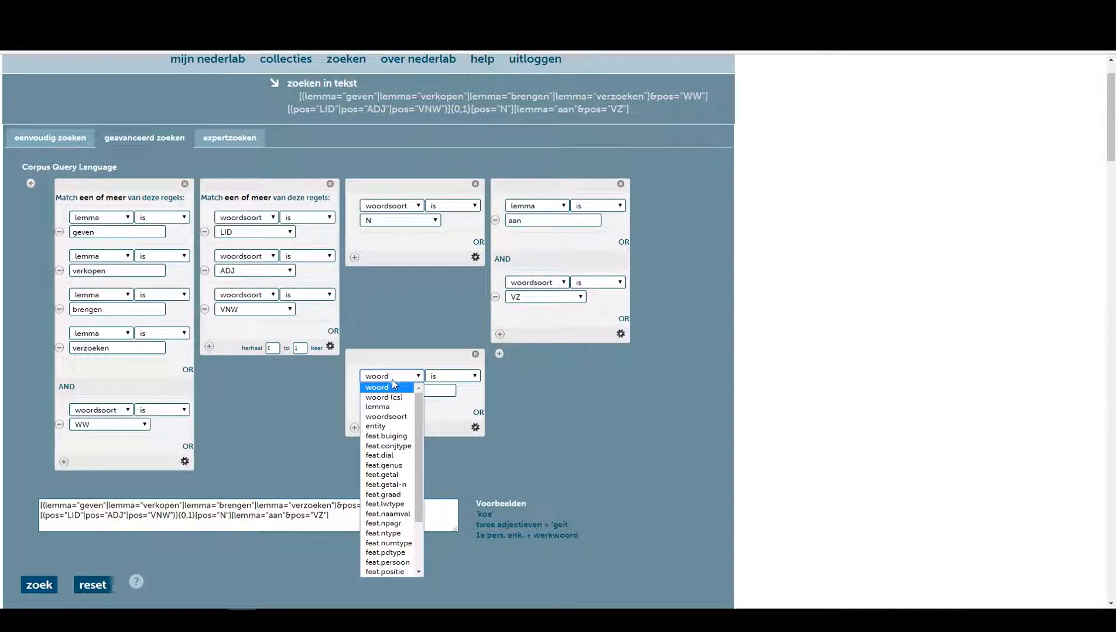
left_click(396, 415)
left_click(398, 390)
left_click(377, 428)
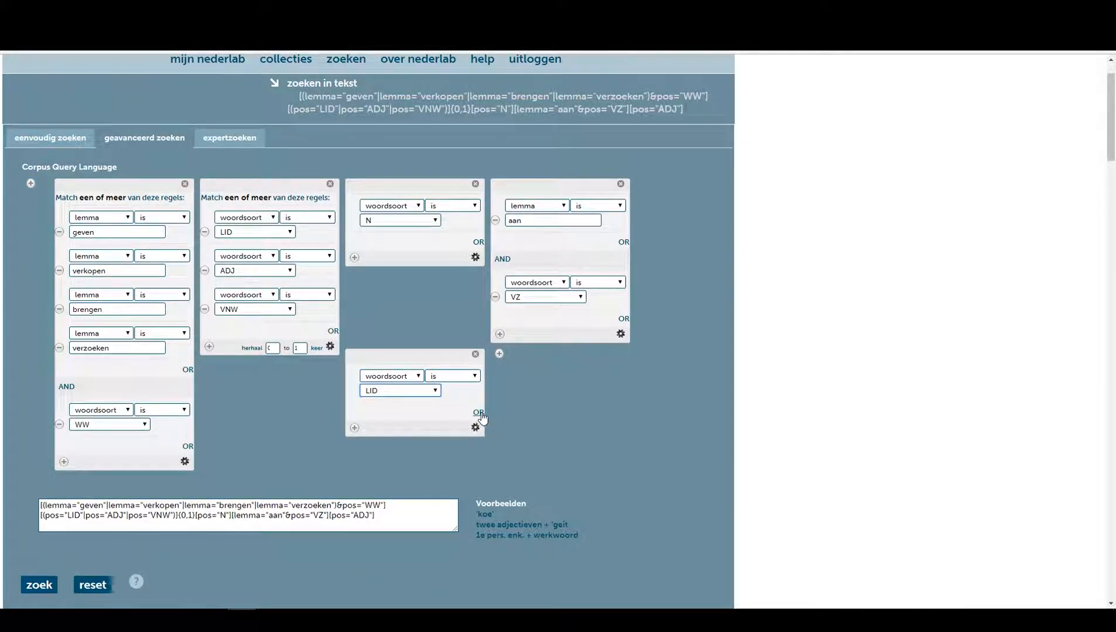
Add an OR rule to the fifth token for woordsoort ADJ.
left_click(478, 413)
left_click(391, 426)
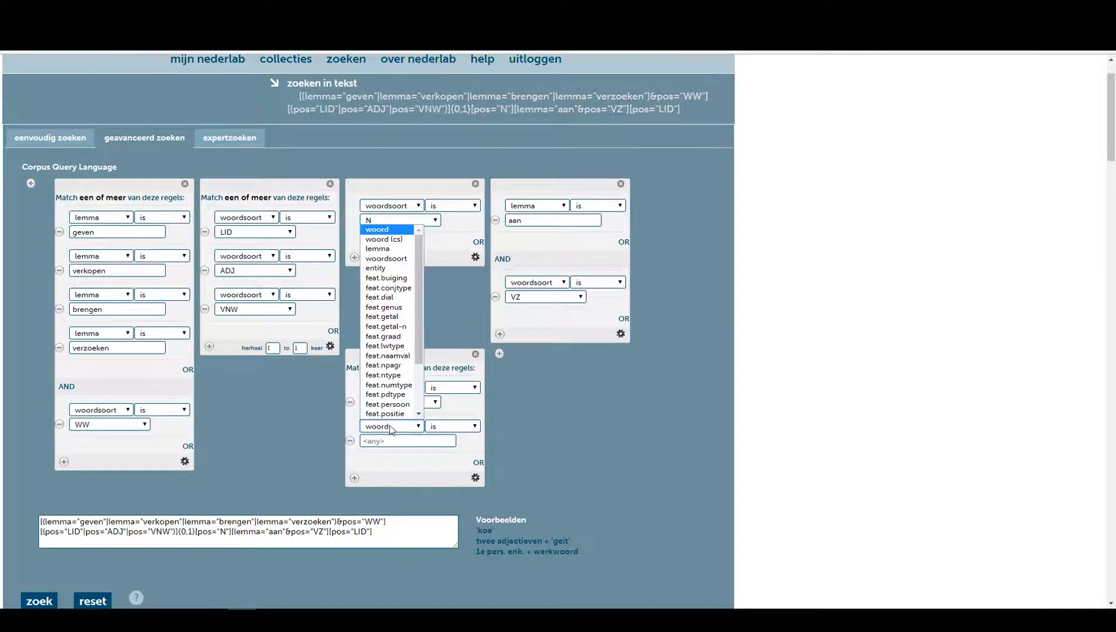
left_click(383, 259)
left_click(480, 464)
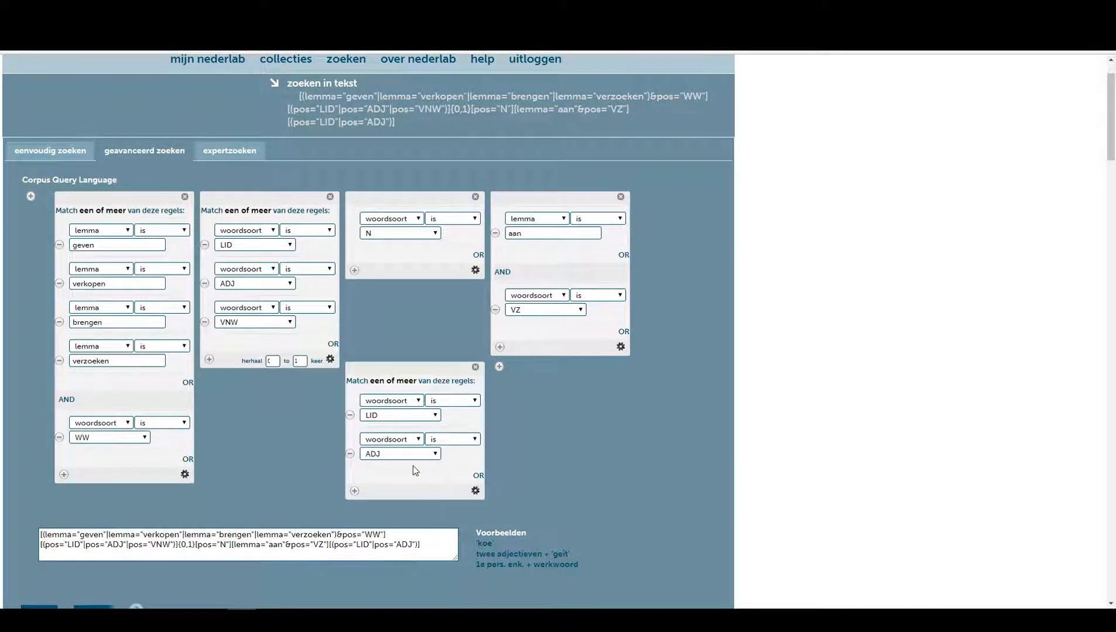
Add an OR rule for woordsoort VNW to the fifth token and set its repeat range to 0 to 1 times.
left_click(479, 476)
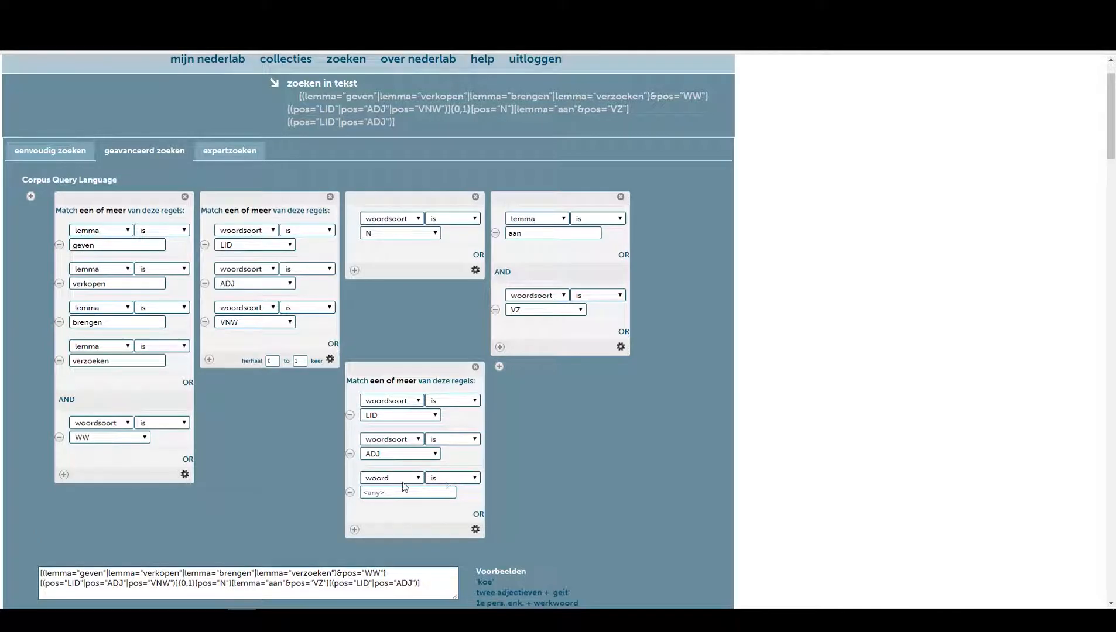
left_click(391, 481)
left_click(391, 311)
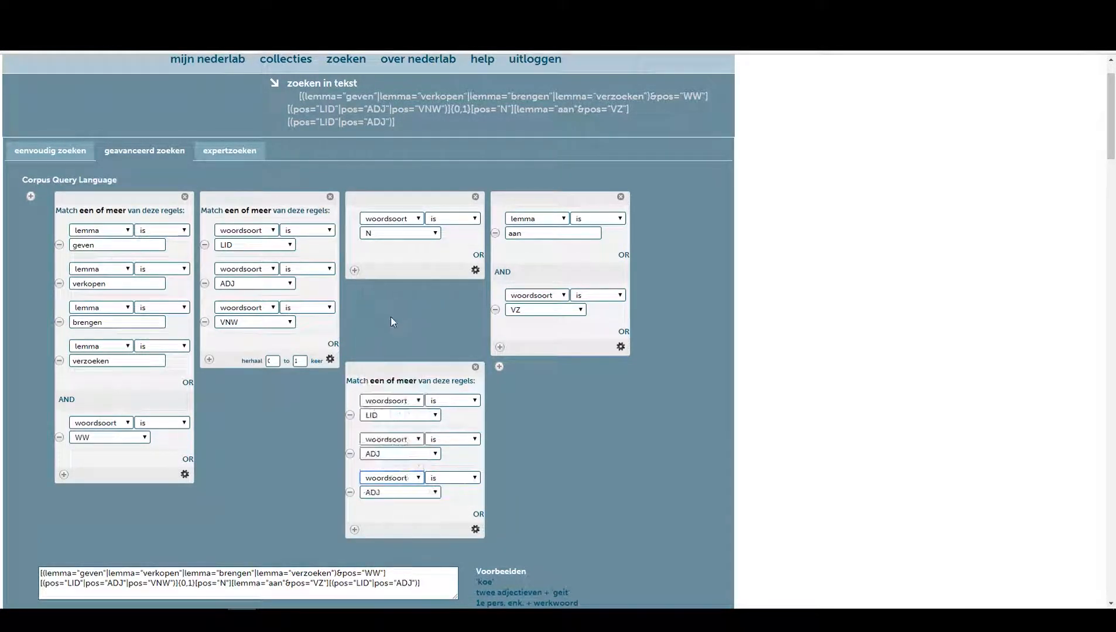
left_click(391, 493)
left_click(379, 460)
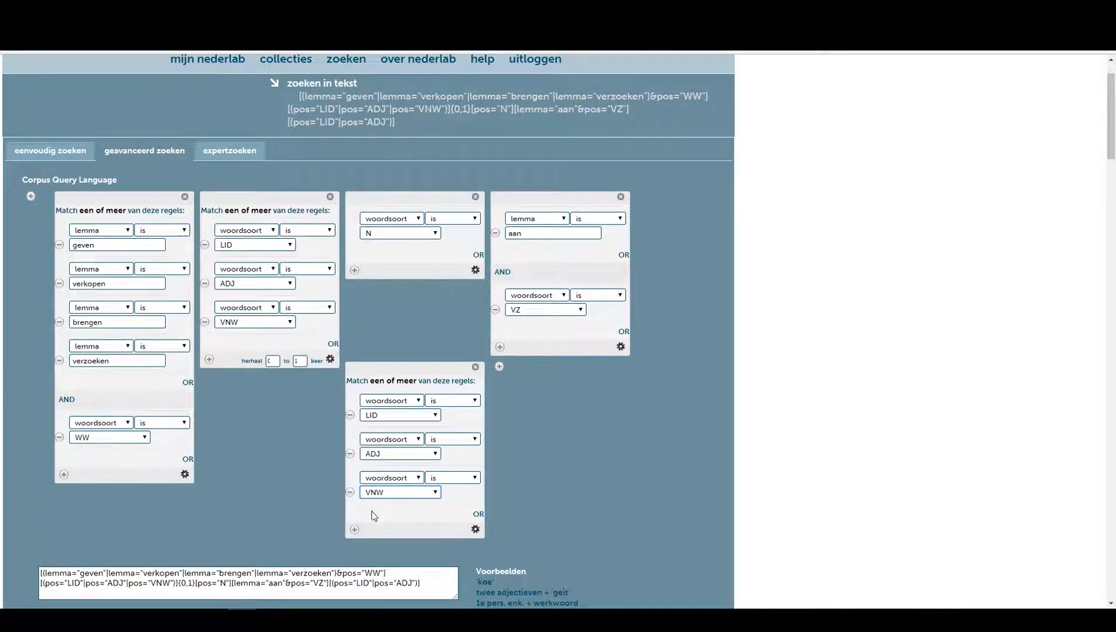
left_click(475, 530)
left_click(435, 551)
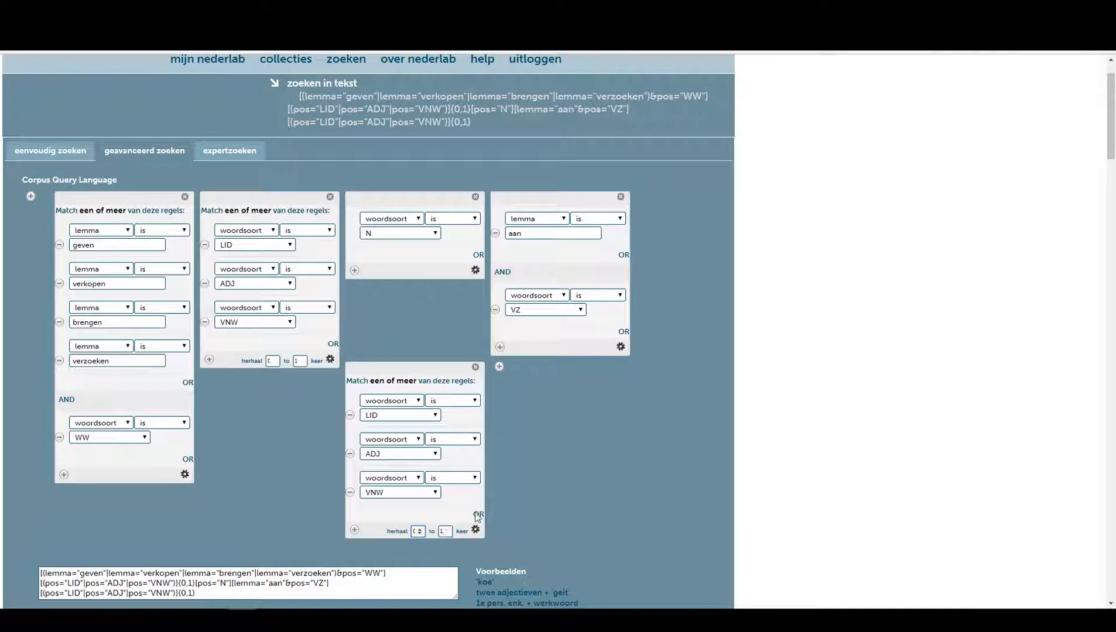
Add a sixth token with the condition woordsoort is N.
scroll(552, 457, "down", 4)
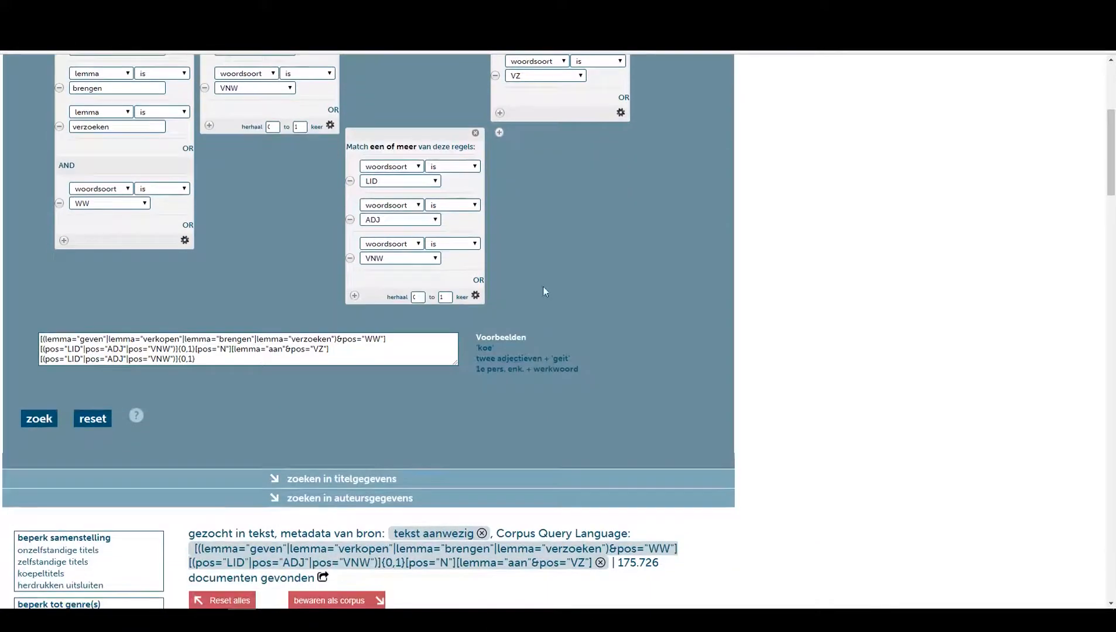
left_click(499, 132)
left_click(537, 155)
left_click(532, 195)
left_click(538, 171)
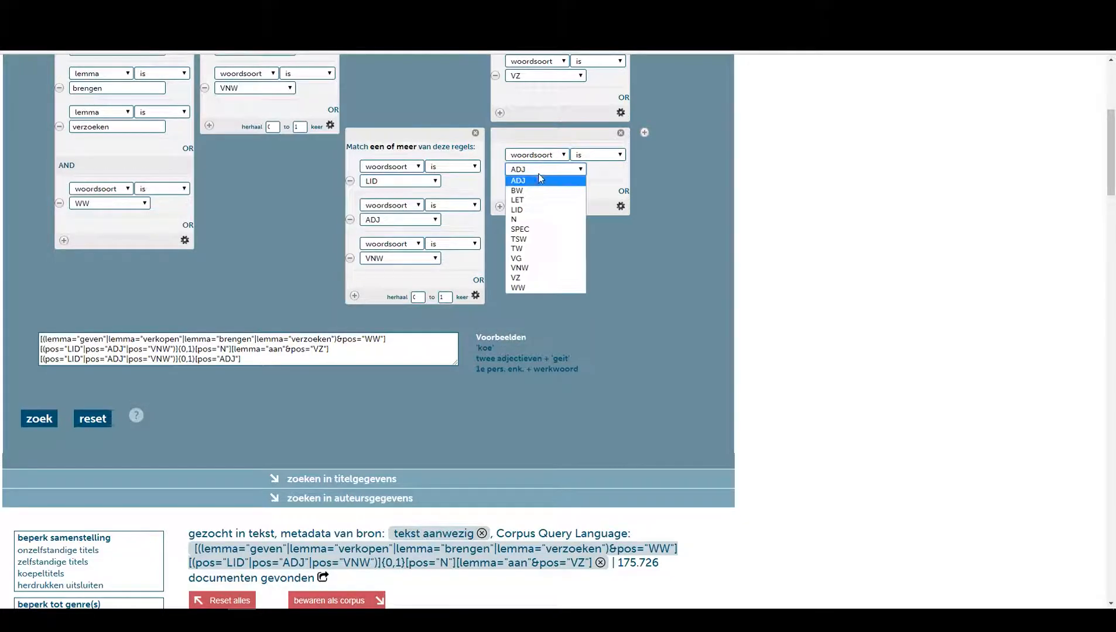
left_click(527, 220)
Run the search with the extended query.
scroll(659, 233, "up", 3)
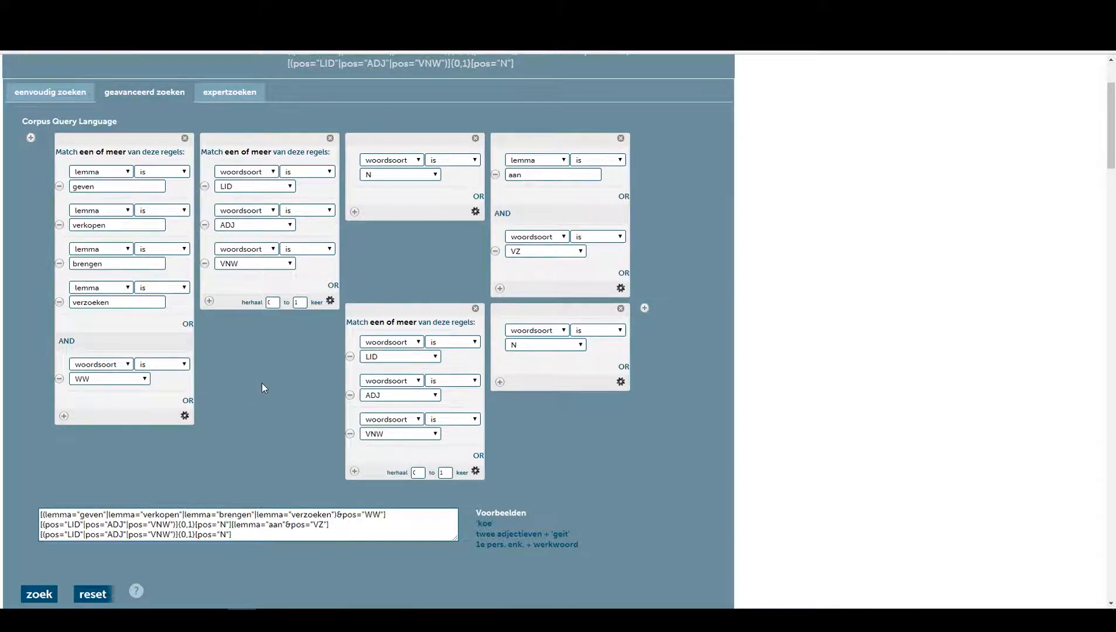
scroll(262, 384, "down", 1)
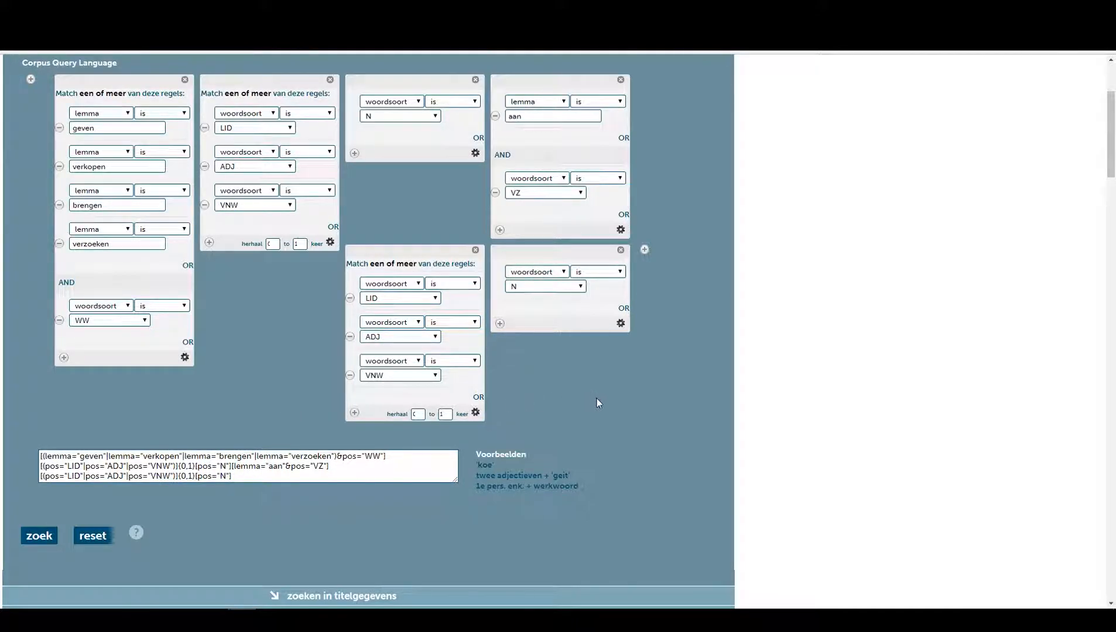
left_click(39, 536)
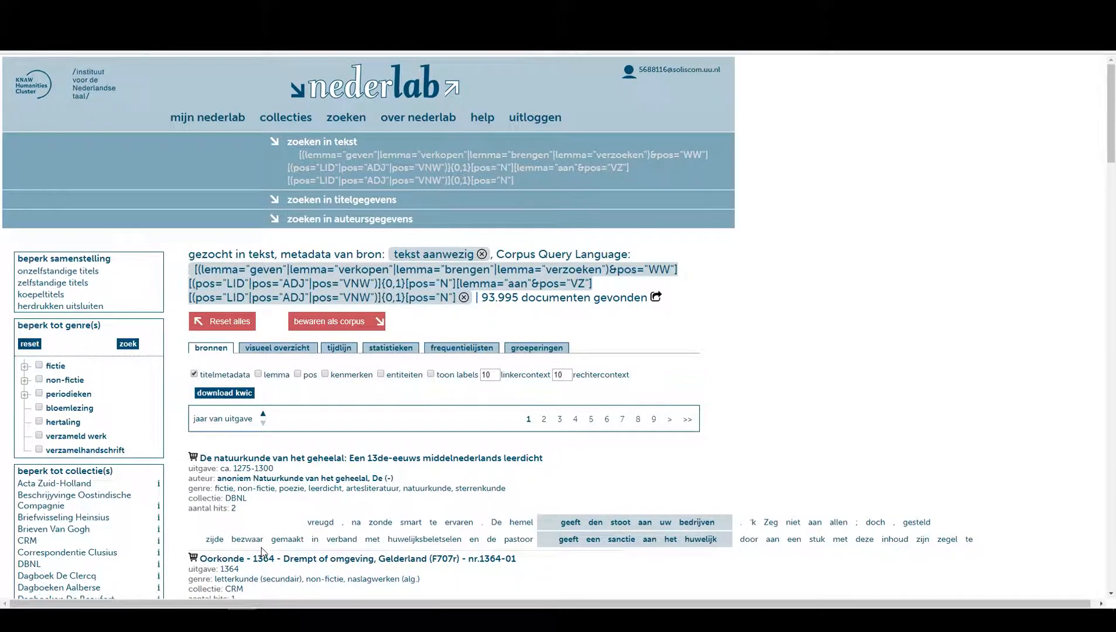
Scroll through the new result snippets to examine the matched phrases.
scroll(580, 454, "down", 2)
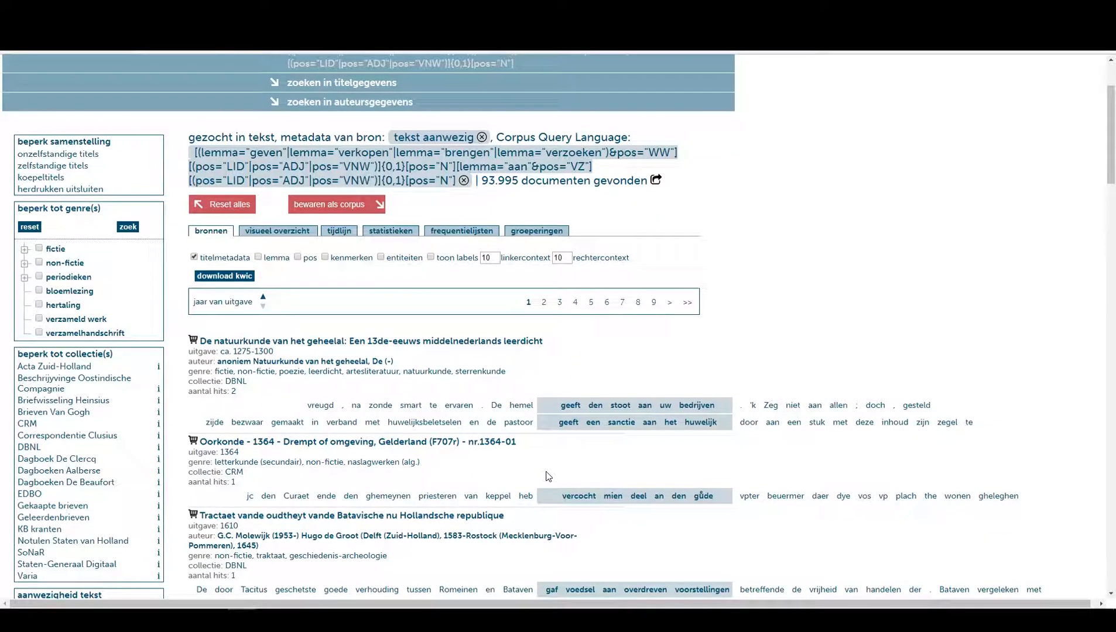
scroll(548, 476, "down", 2)
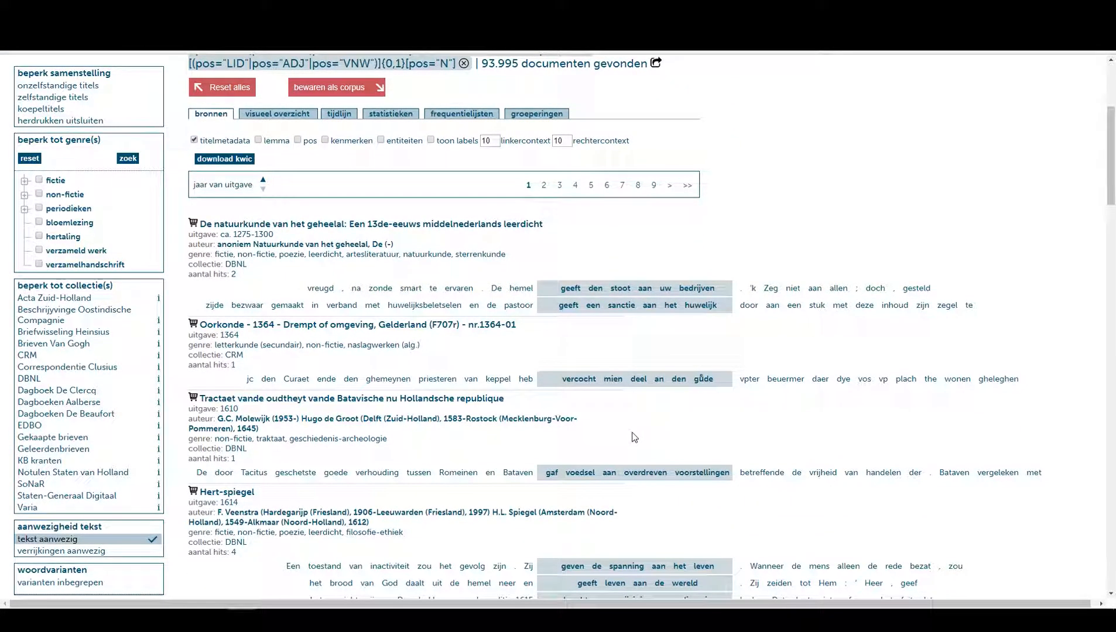
scroll(568, 439, "down", 2)
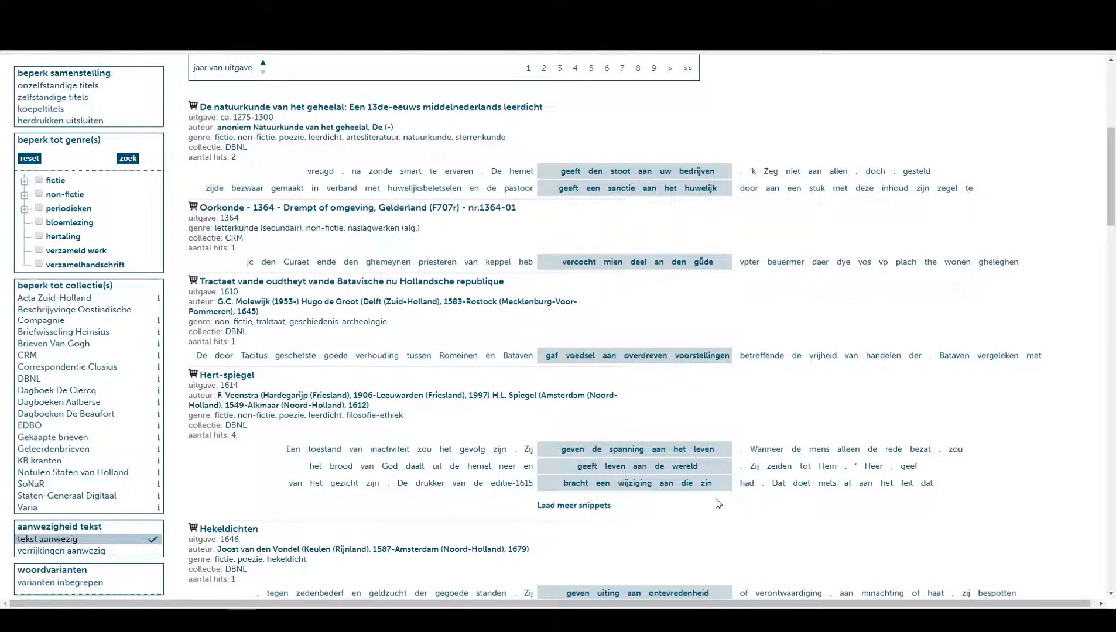
scroll(706, 501, "down", 3)
scroll(706, 504, "down", 1)
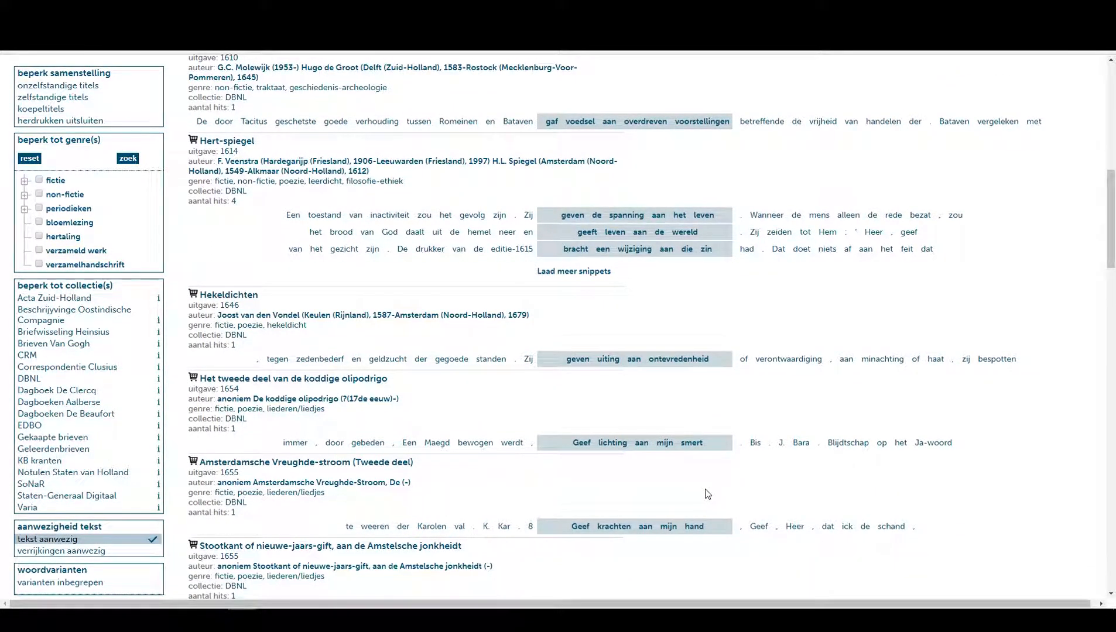
scroll(706, 495, "down", 3)
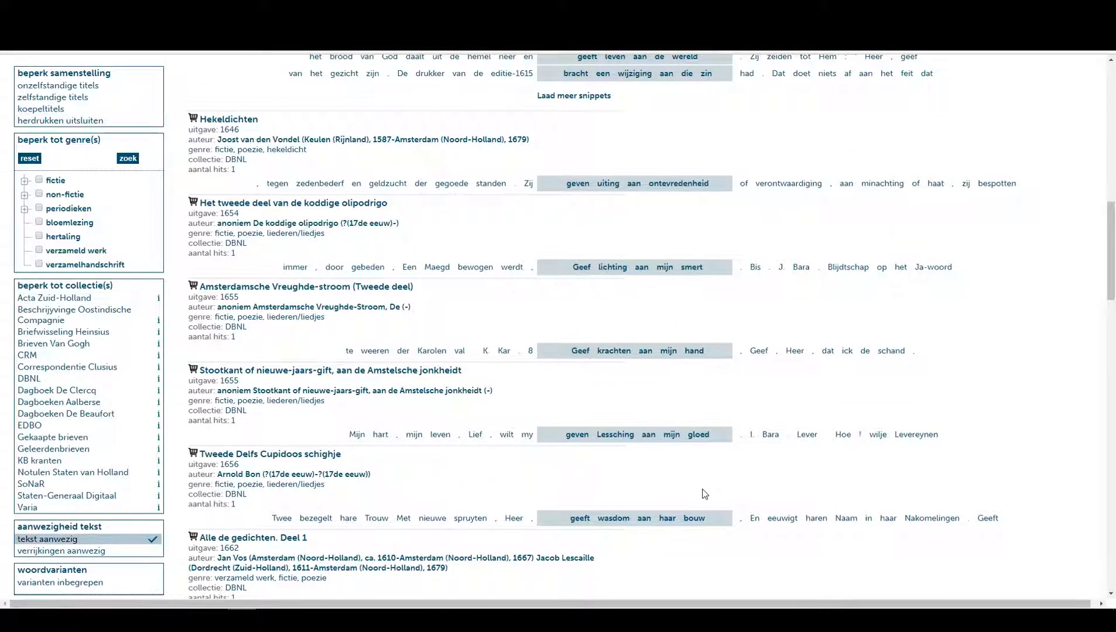
scroll(705, 494, "up", 15)
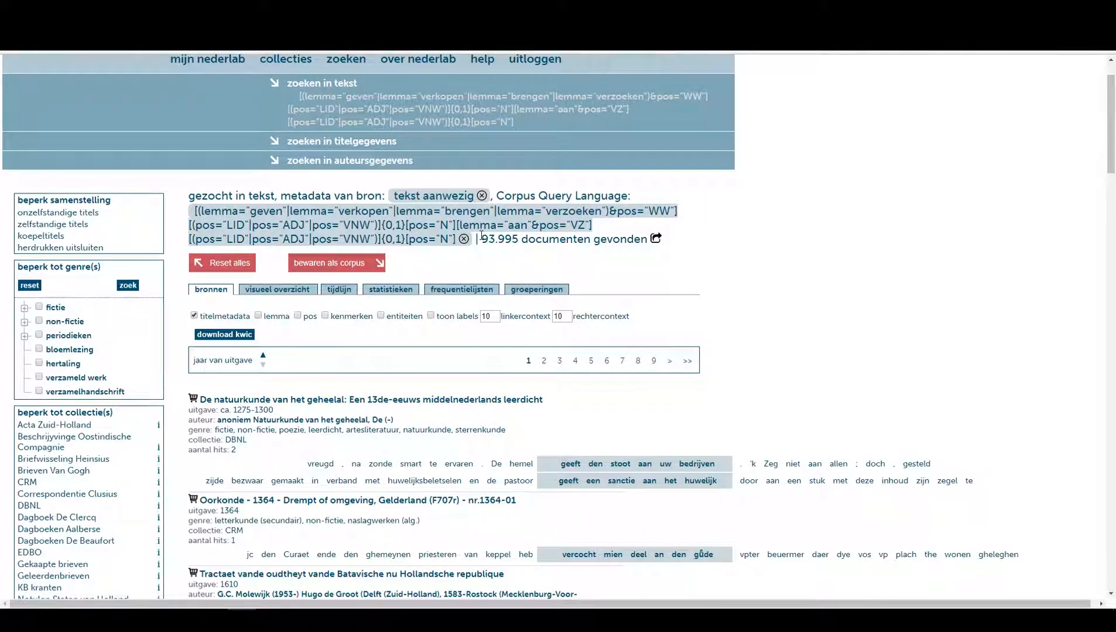
Open the timeline view and set the score type to hits per number of words in found documents per year.
left_click_drag(485, 237, 597, 240)
left_click(597, 240)
left_click(341, 291)
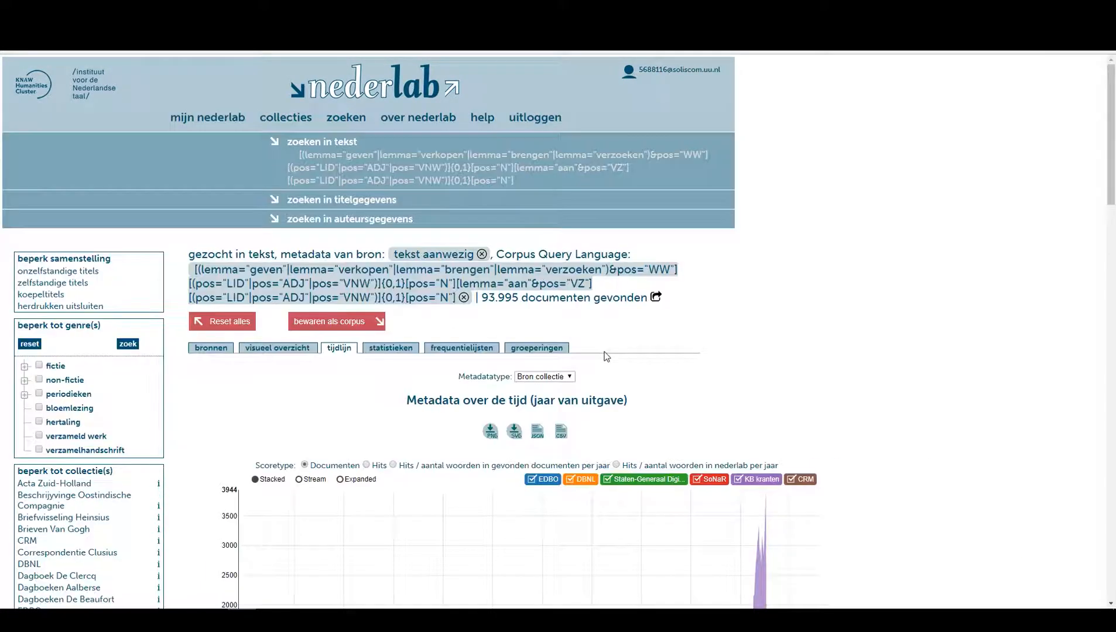
scroll(606, 357, "down", 3)
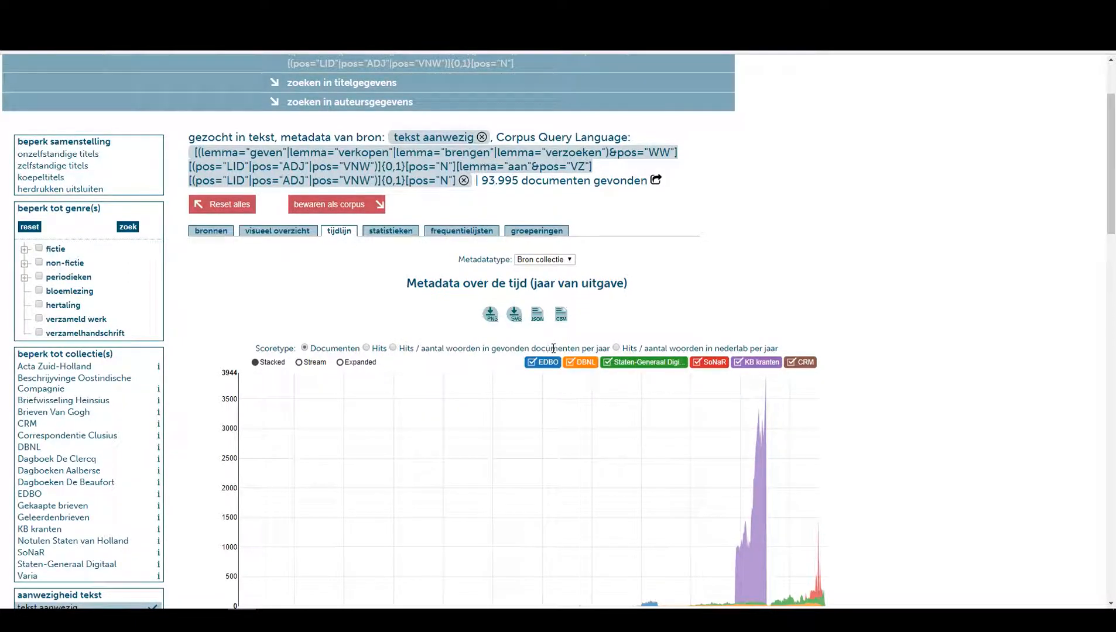
left_click(394, 348)
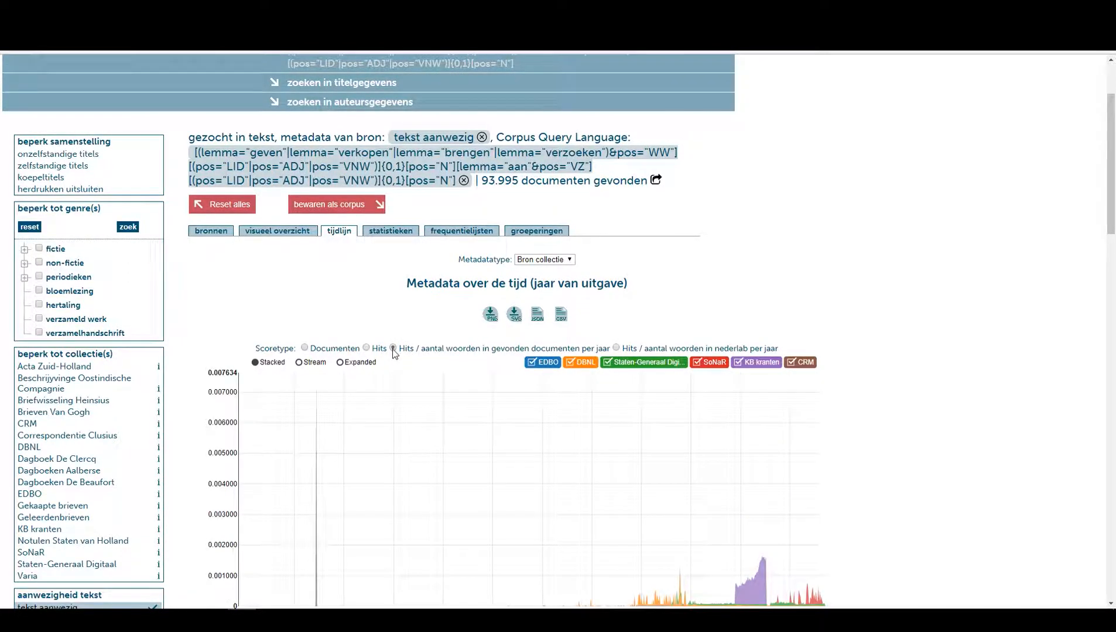
Hide the CRM, SoNaR and KB kranten collections from the timeline chart.
scroll(468, 381, "down", 3)
scroll(455, 383, "down", 1)
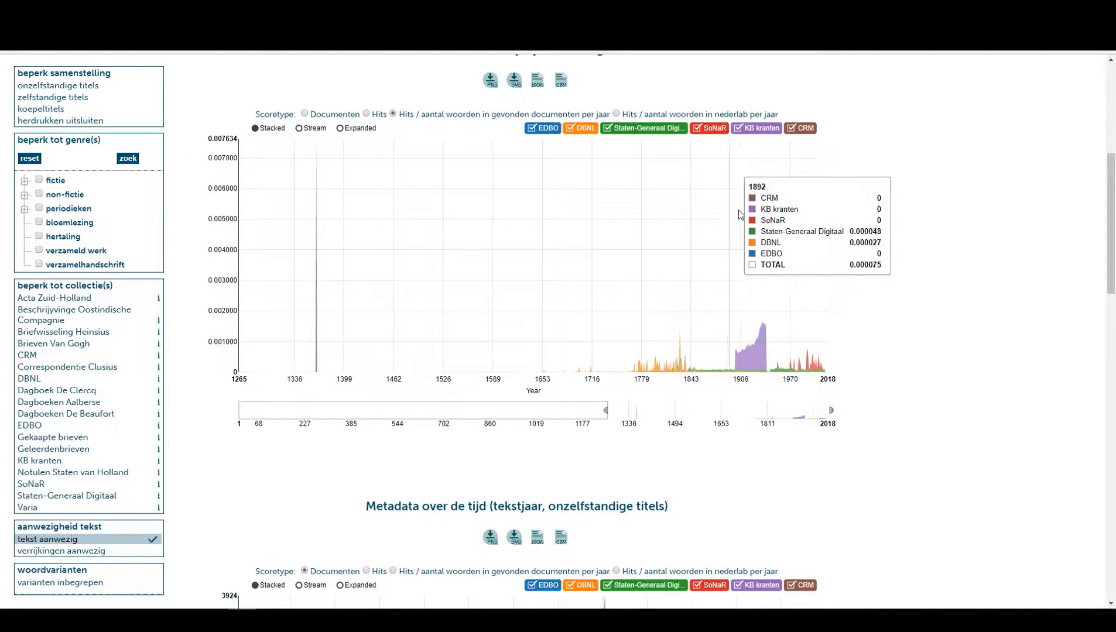
left_click(791, 130)
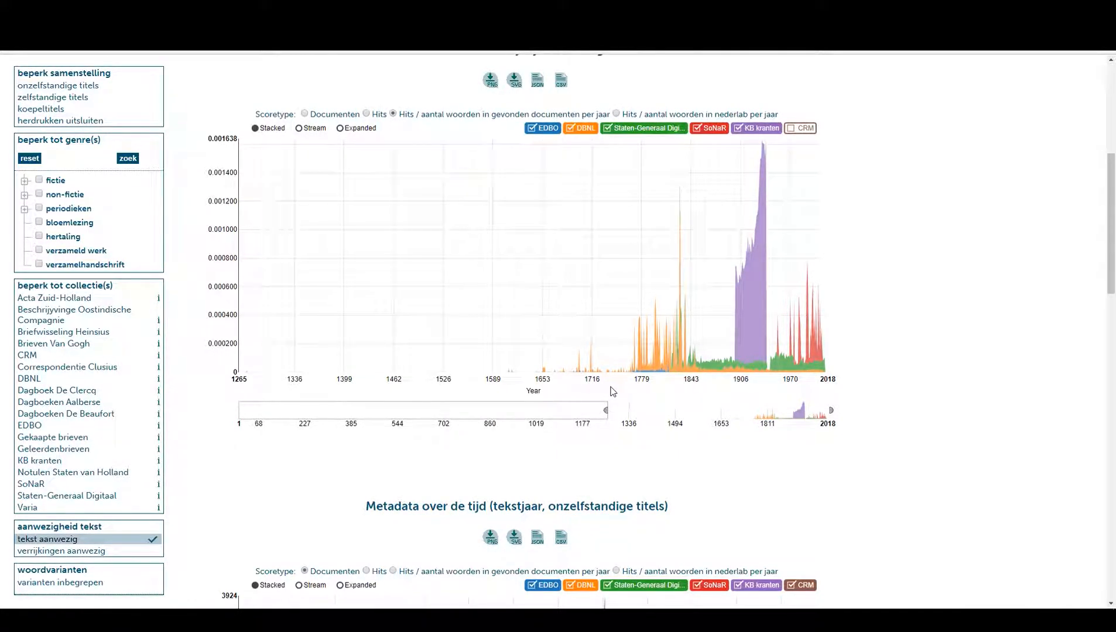
mouse_move(621, 357)
left_click(699, 132)
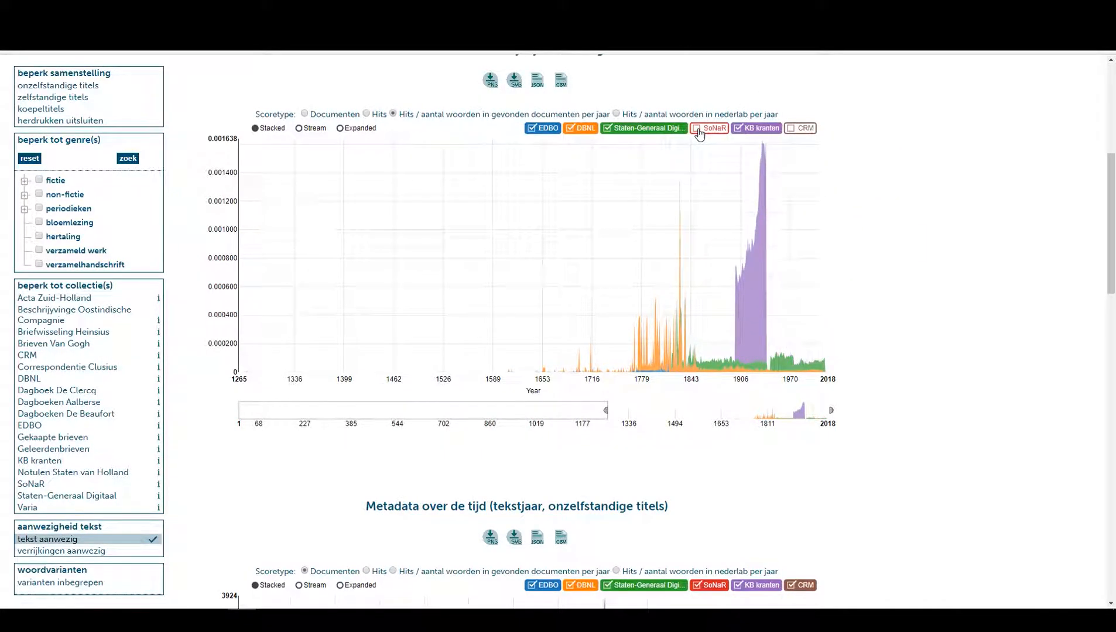
left_click(738, 130)
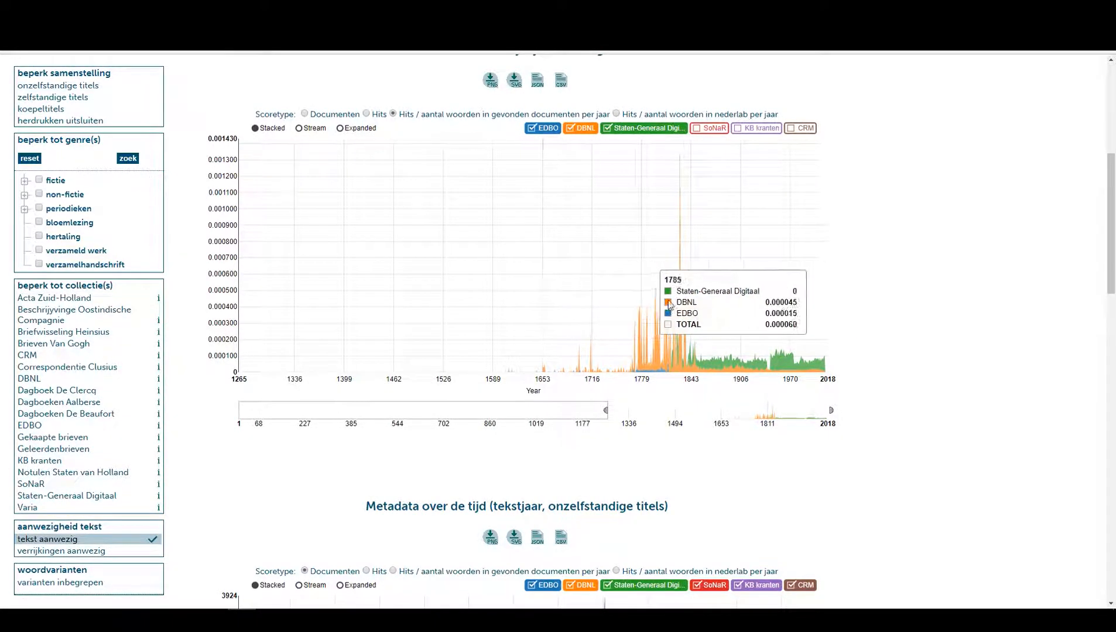
Restrict the search results to the DBNL, EDBO and Staten-Generaal Digitaal collections.
scroll(386, 236, "up", 2)
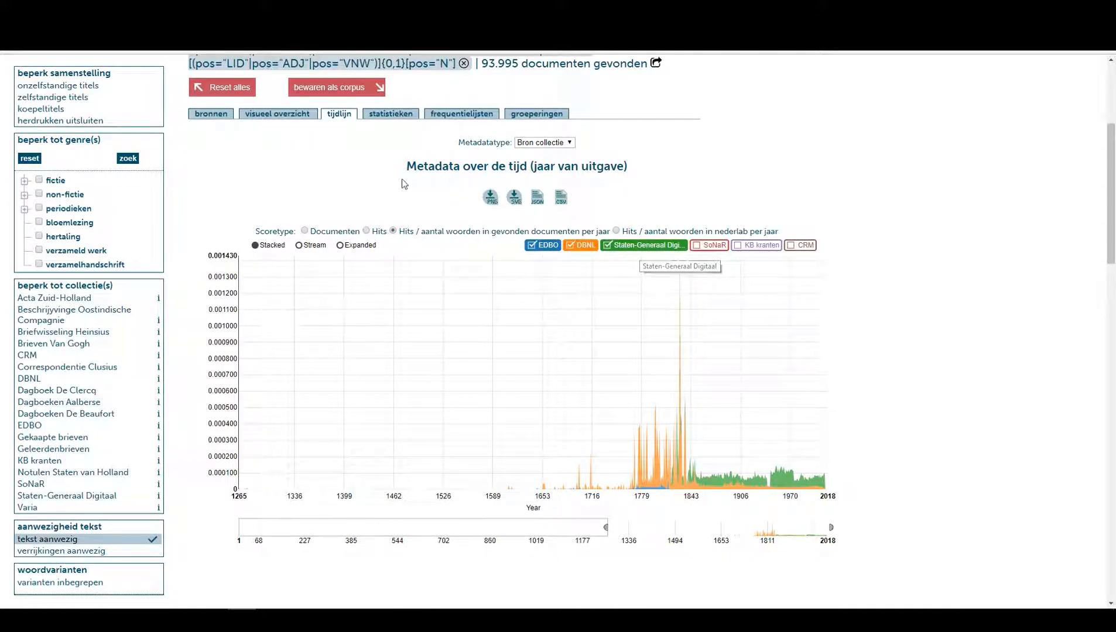
left_click(212, 116)
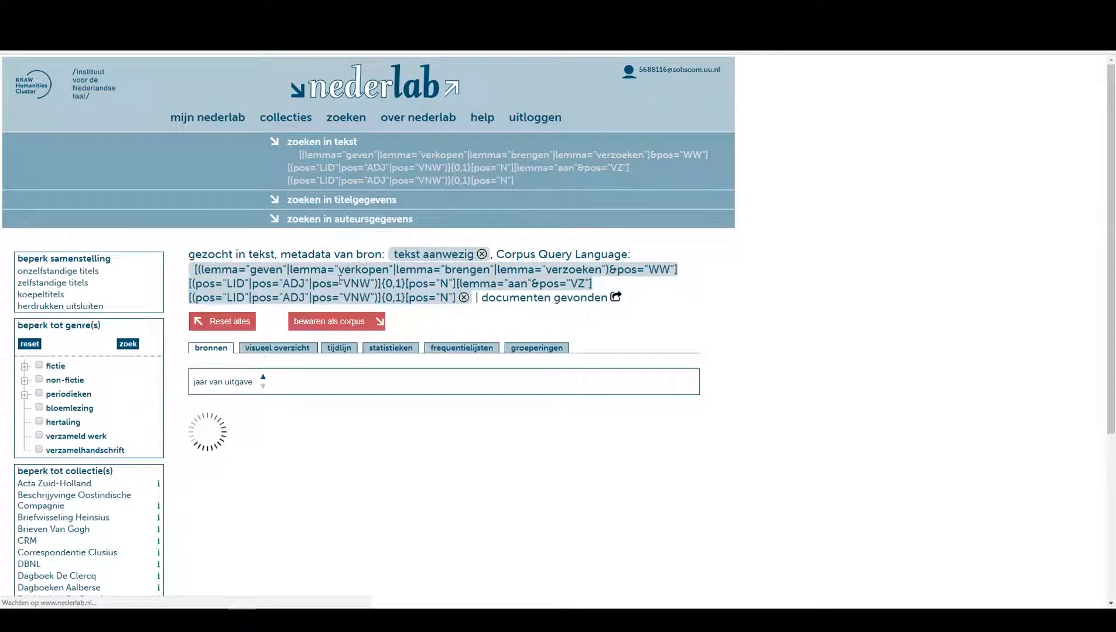
scroll(207, 363, "down", 4)
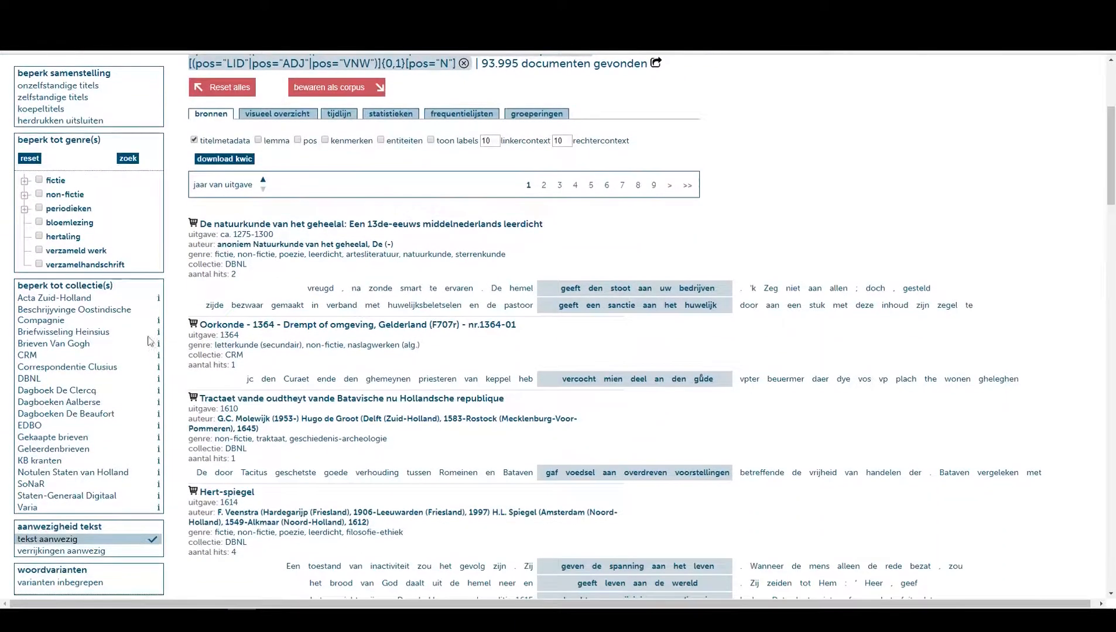
left_click(35, 380)
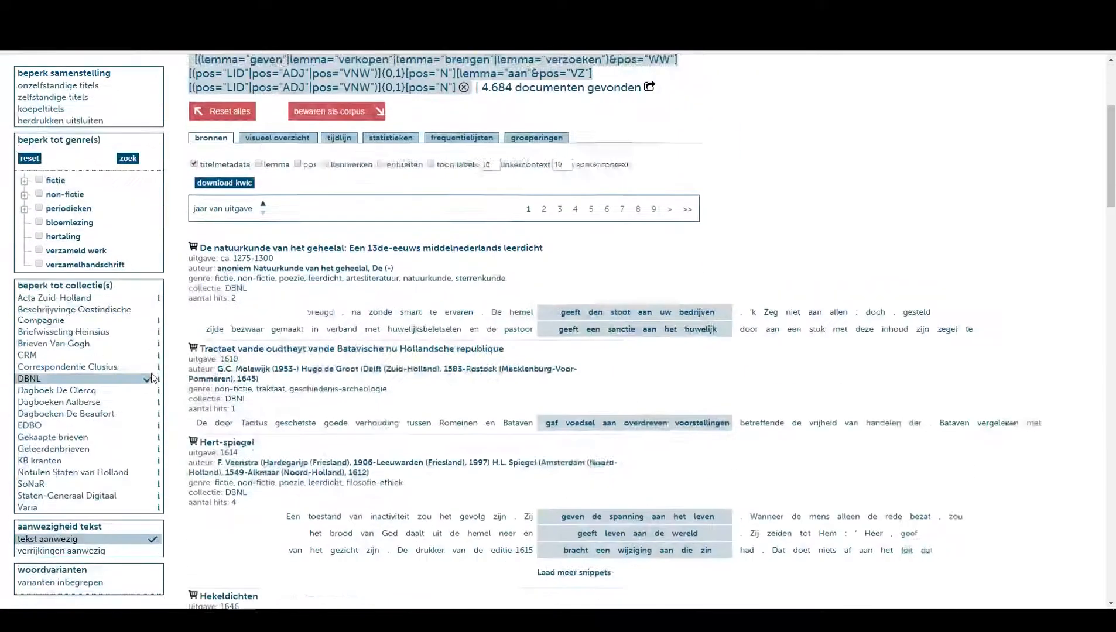
left_click(36, 425)
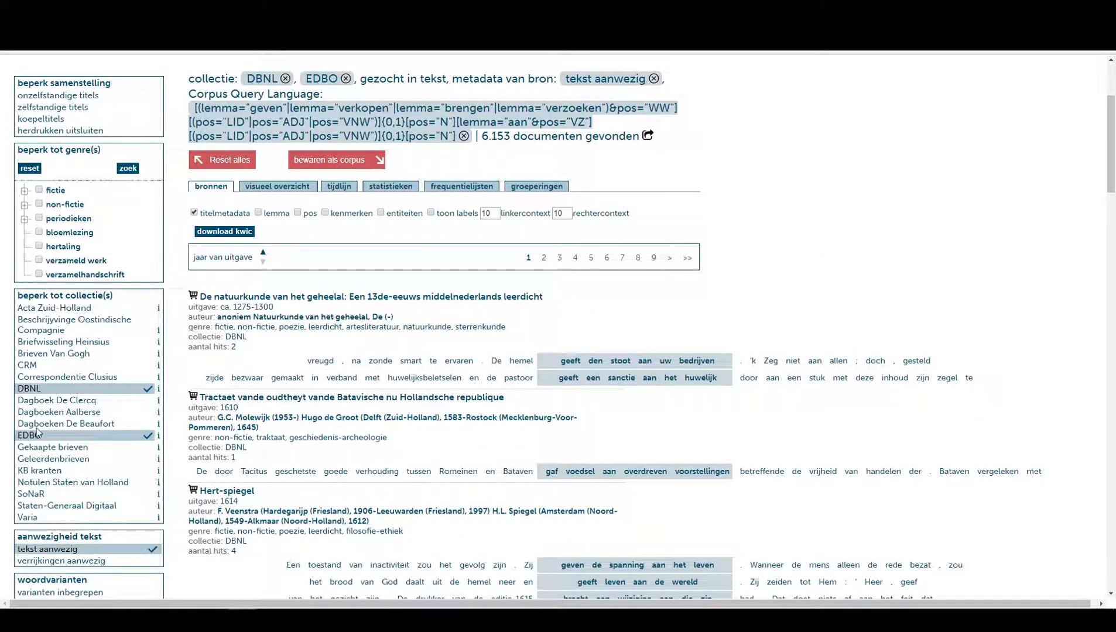
left_click(62, 506)
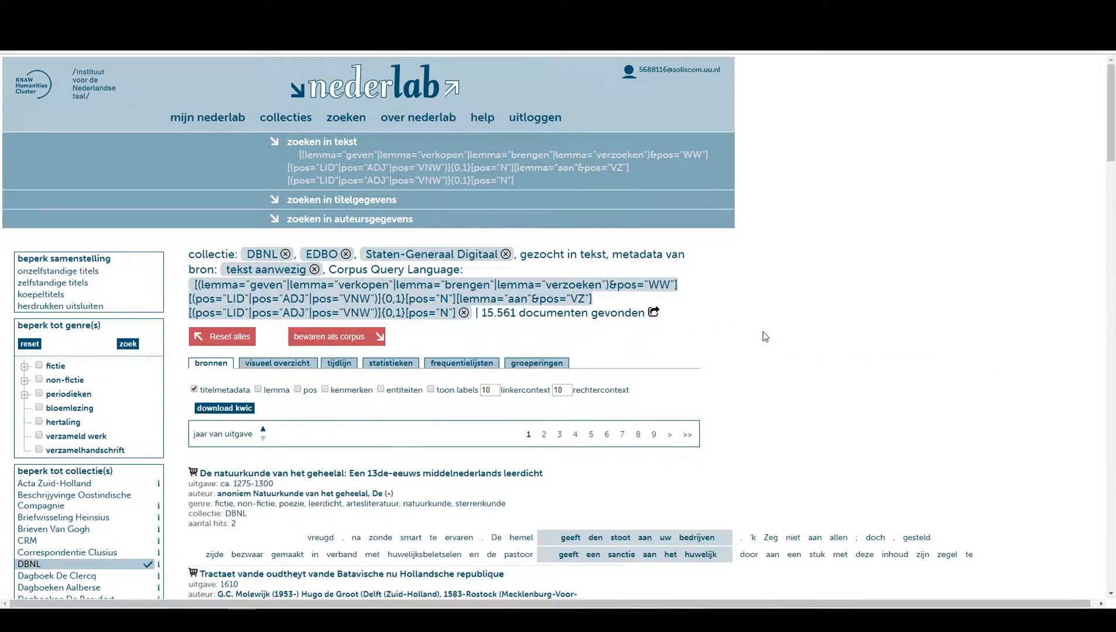
left_click_drag(482, 314, 534, 313)
left_click(570, 315)
left_click_drag(482, 315, 527, 314)
left_click(545, 312)
Limit the publication year in the title data to 1200–1850 and rerun the search.
left_click(329, 201)
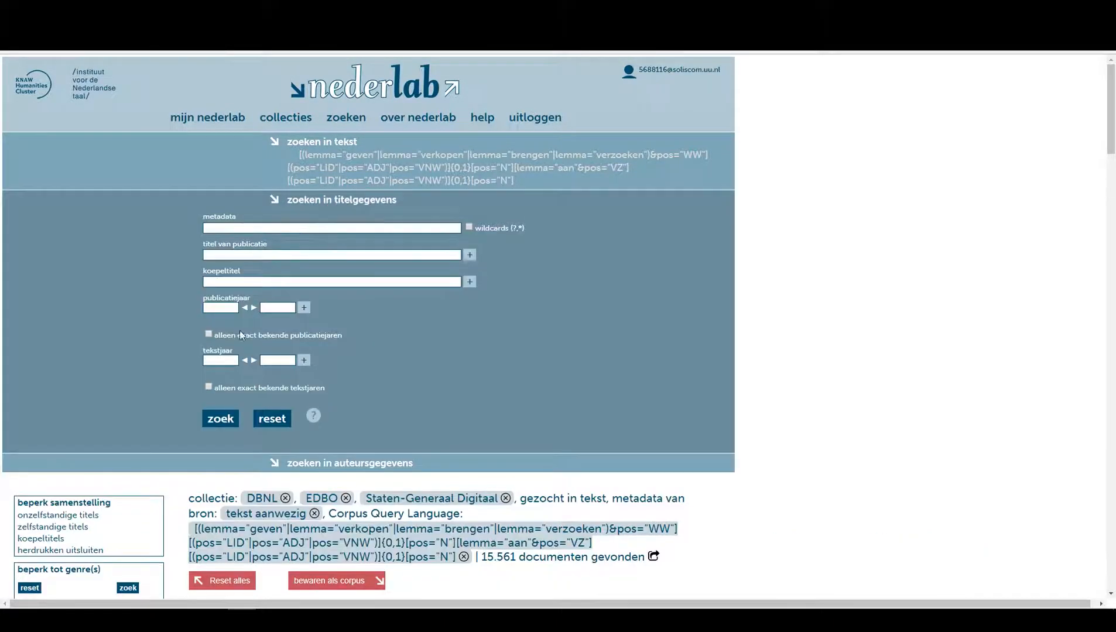
left_click(220, 308)
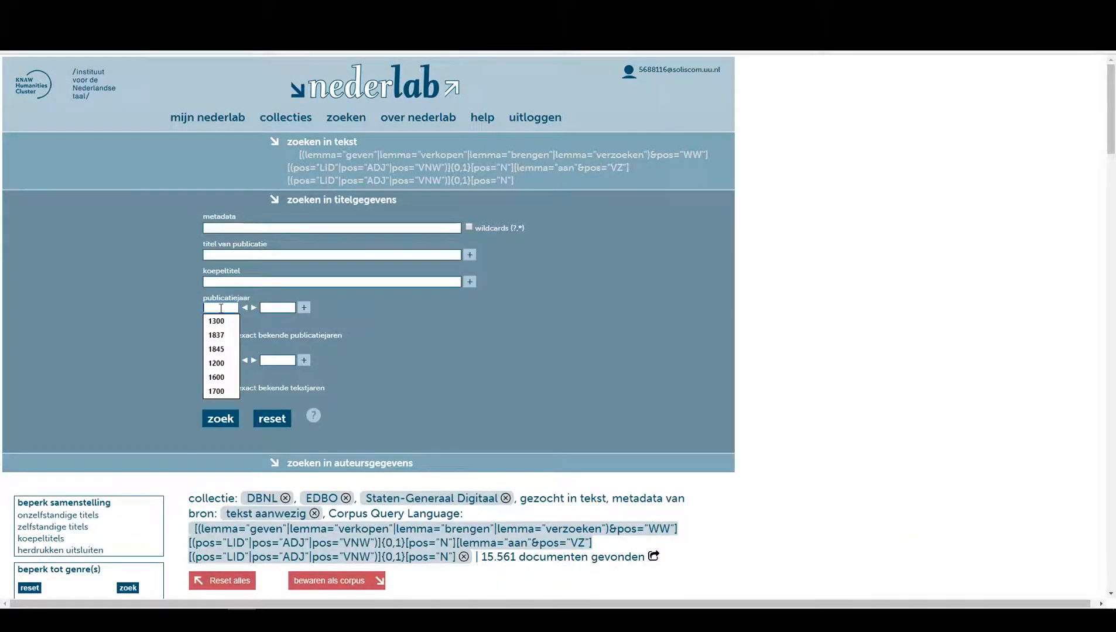
type("1200")
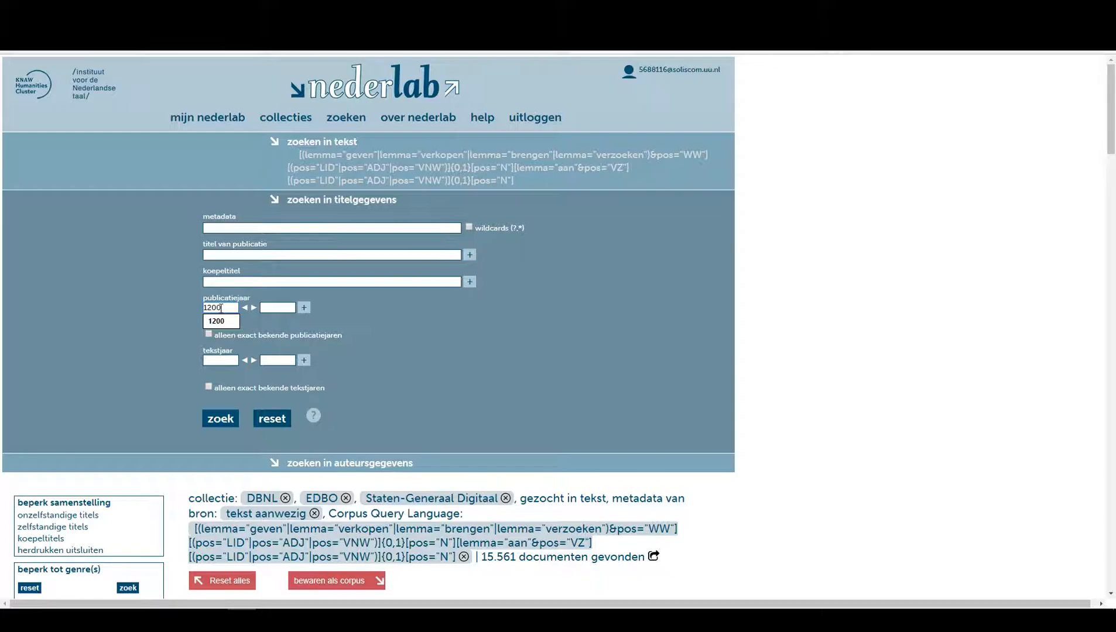
key("Tab")
type("1850")
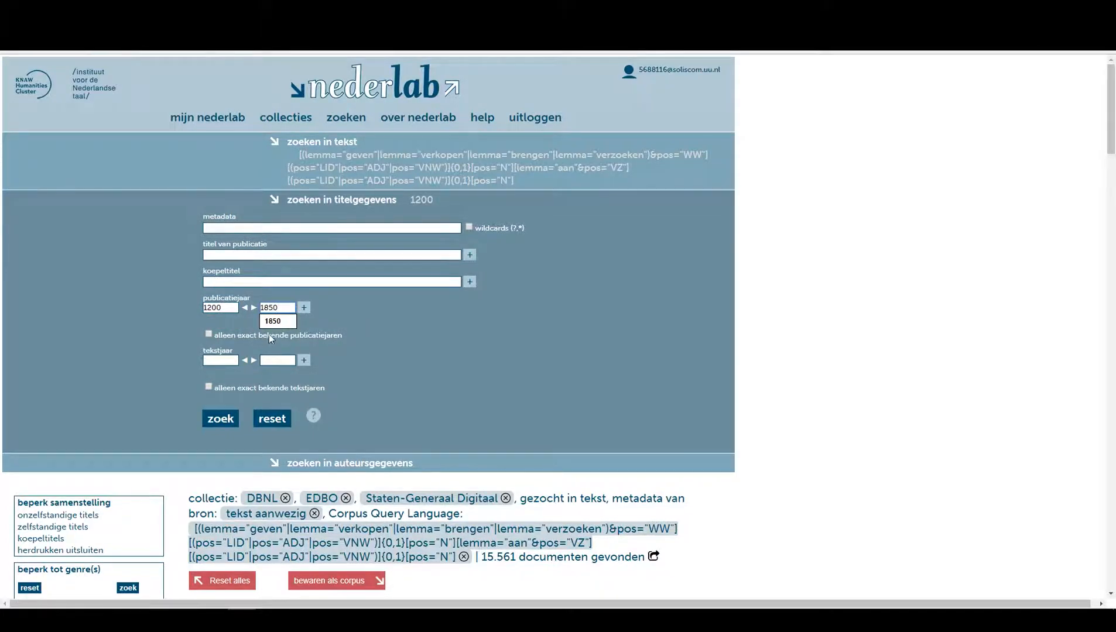
left_click(221, 421)
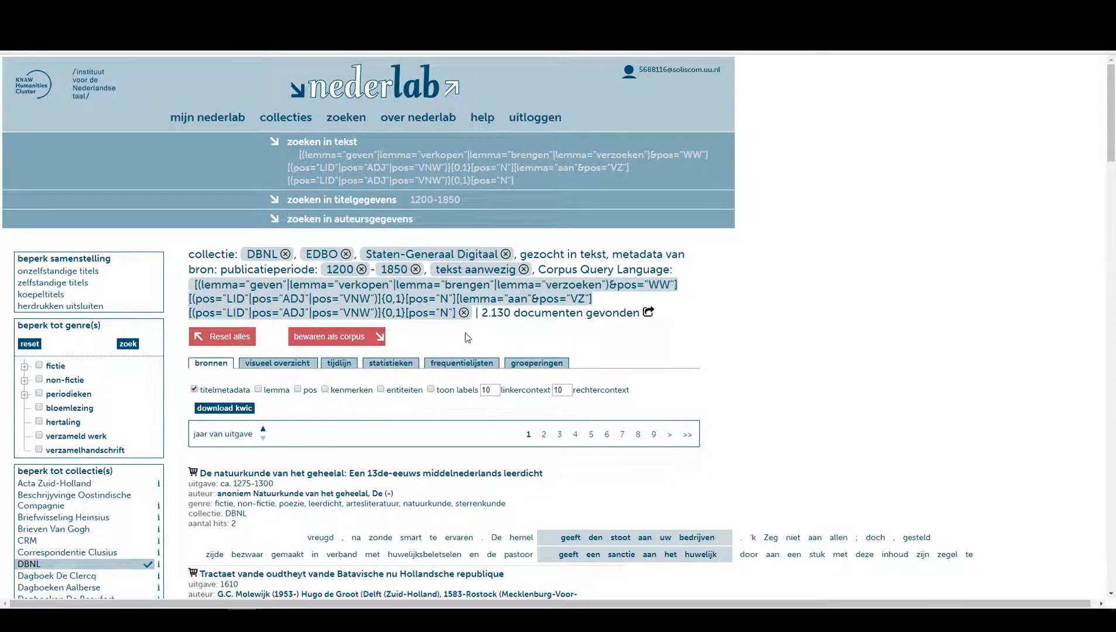
Save the filtered results as a corpus titled Tutorial 5 - aan.
left_click_drag(481, 317, 554, 314)
left_click(554, 314)
left_click(354, 341)
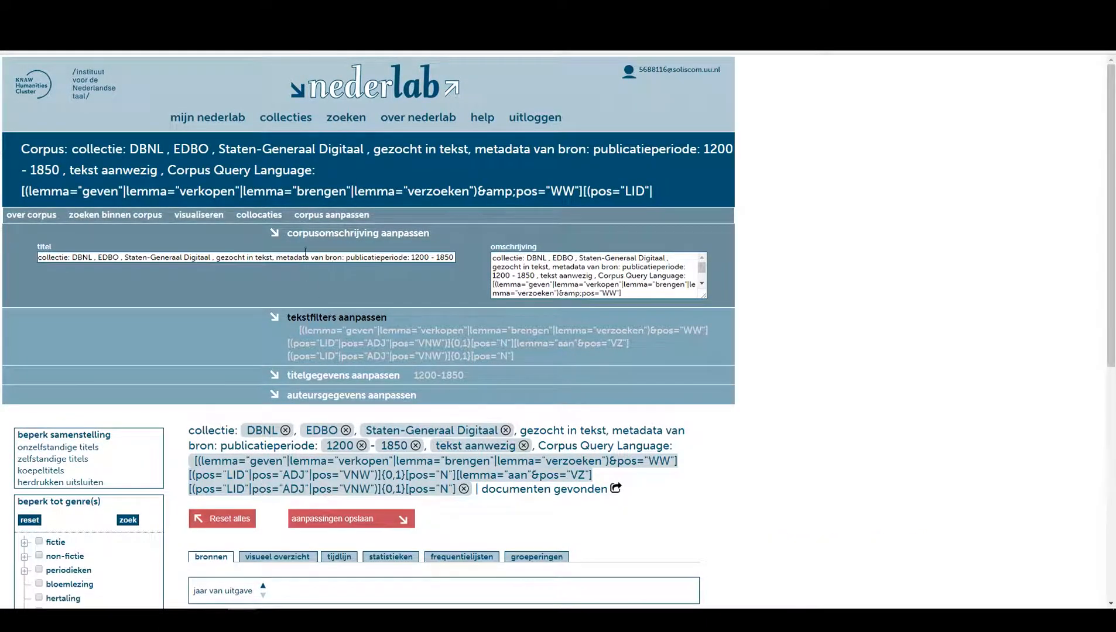
triple_click(305, 255)
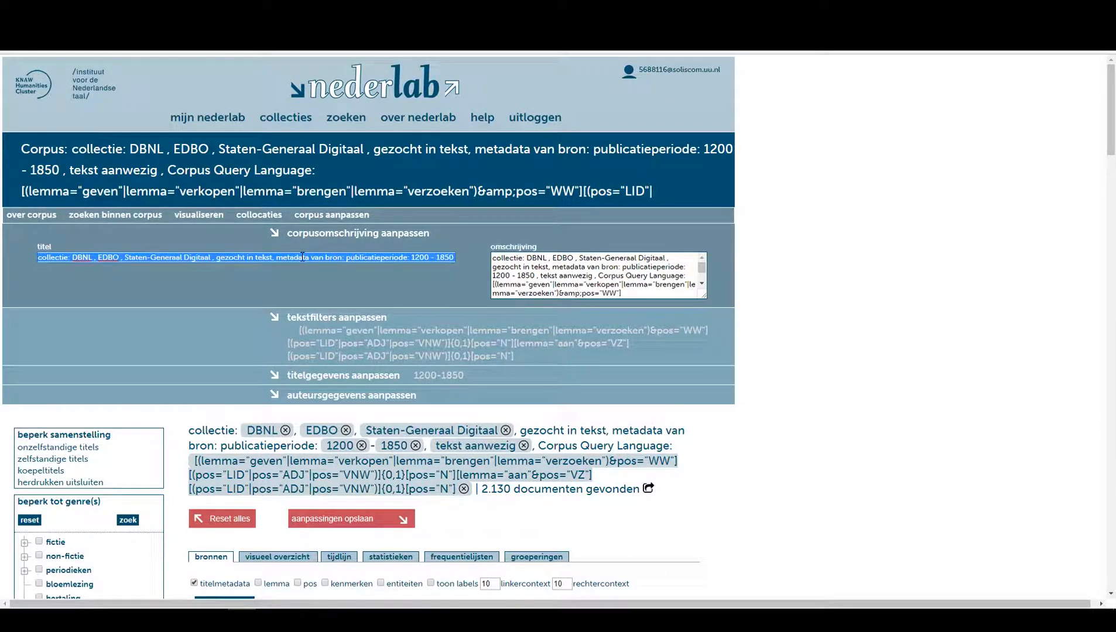
type("Tutorial 5")
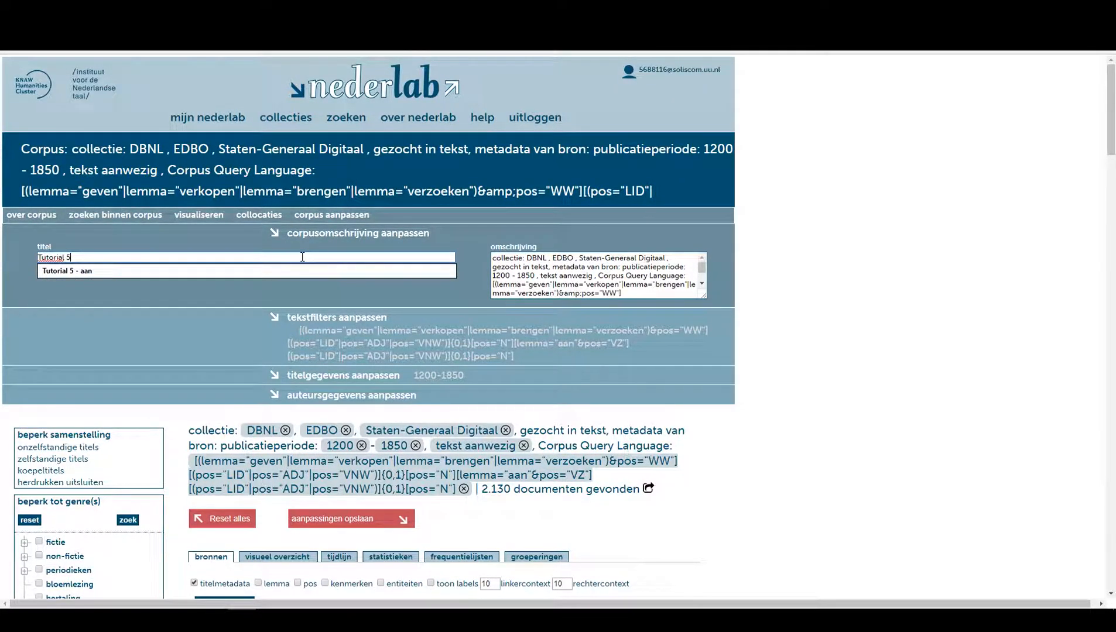
left_click(172, 271)
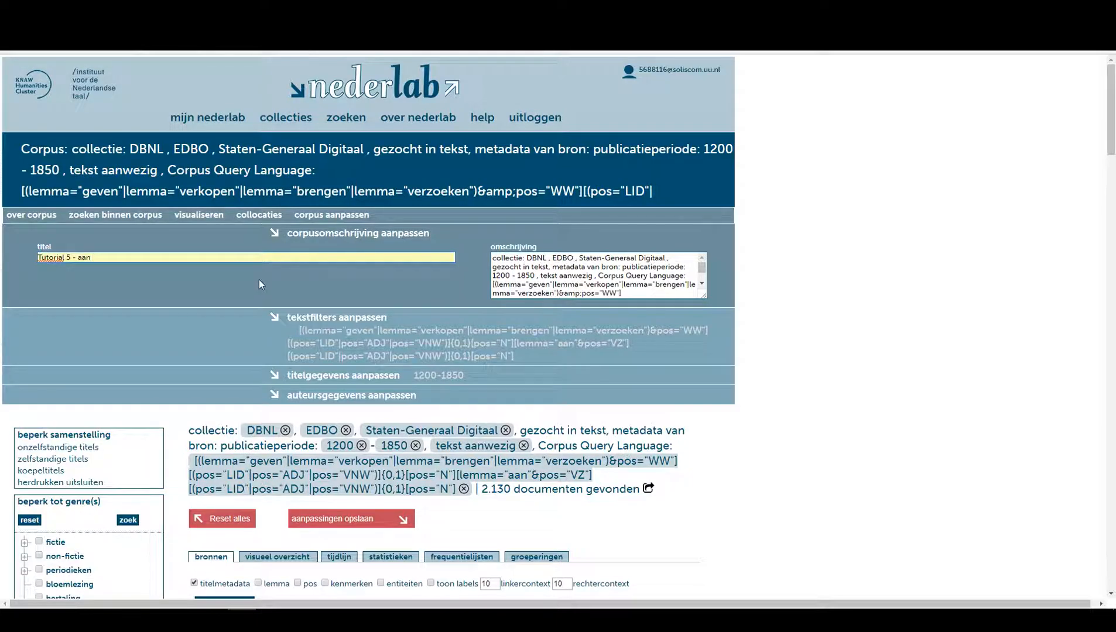
left_click(376, 518)
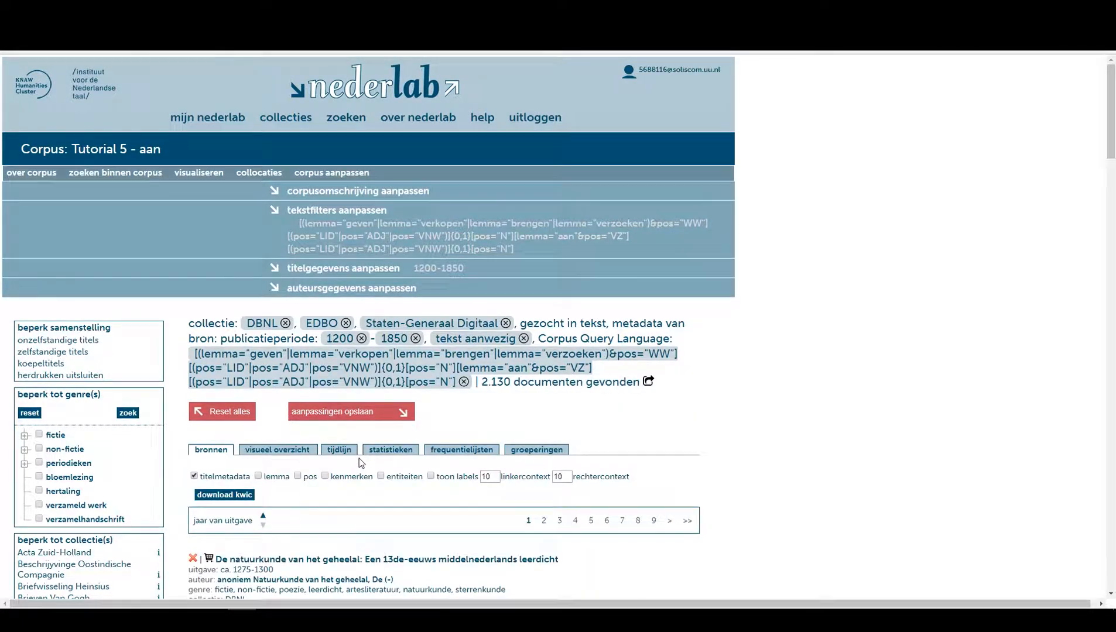
Scroll through the corpus result snippets to examine the matched phrases.
scroll(449, 435, "down", 10)
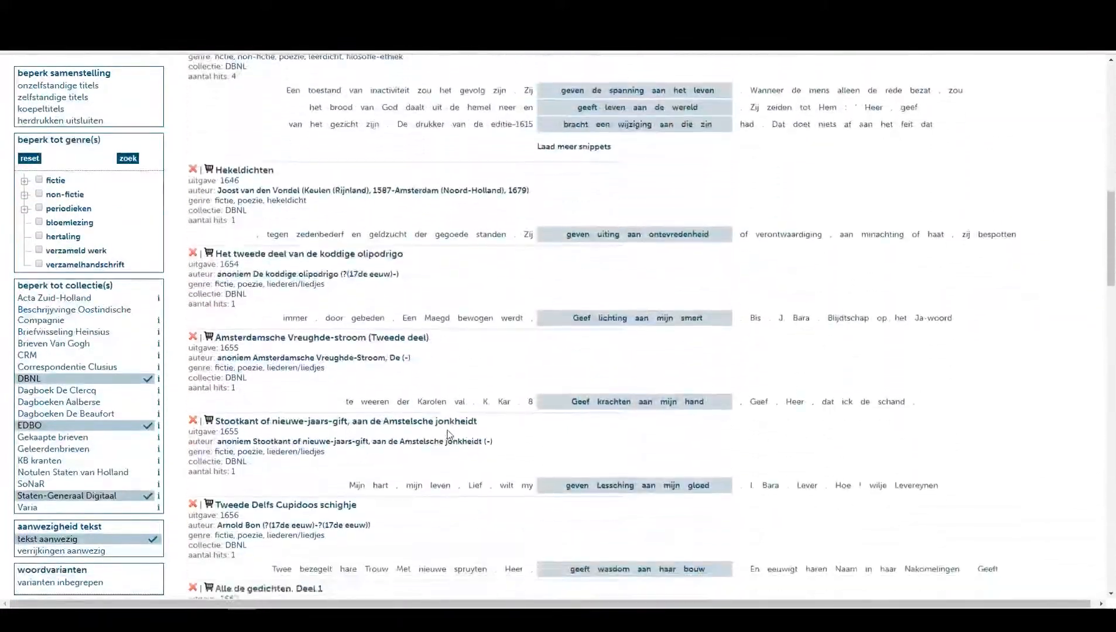
scroll(449, 435, "down", 7)
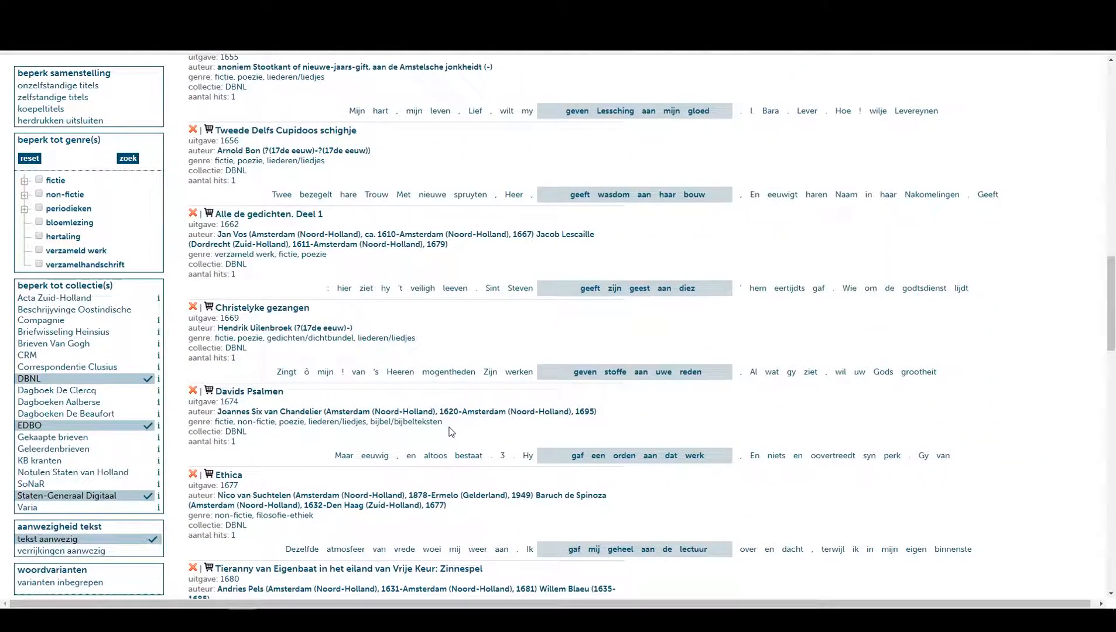
scroll(450, 431, "down", 2)
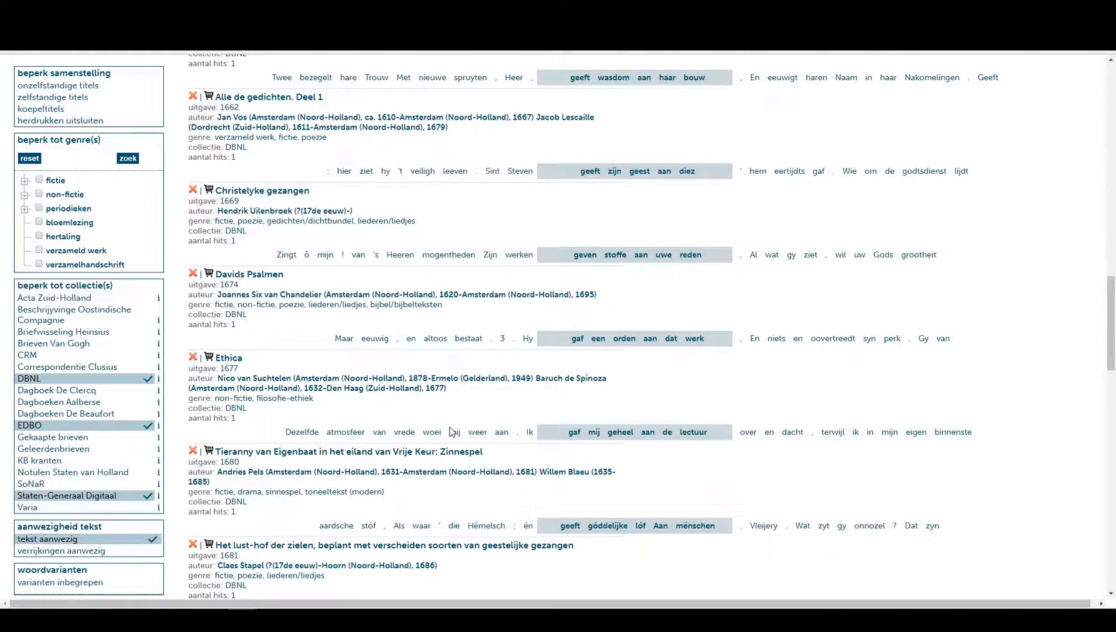
scroll(454, 431, "up", 19)
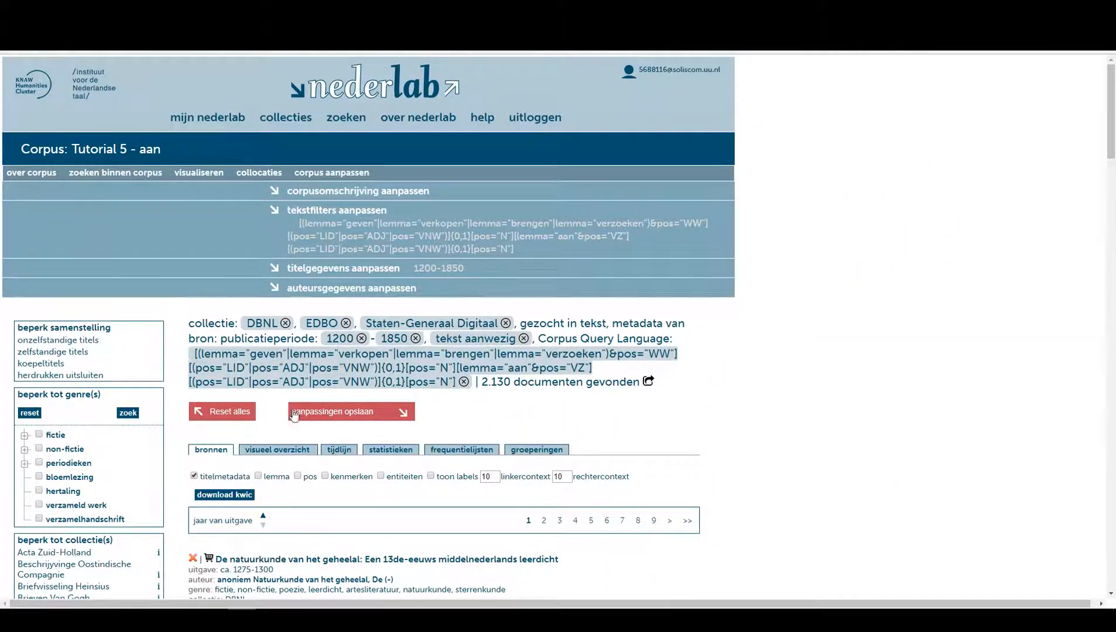
Open the corpus text filters in advanced search and delete the verb token box at the start of the query.
left_click(329, 212)
left_click(145, 278)
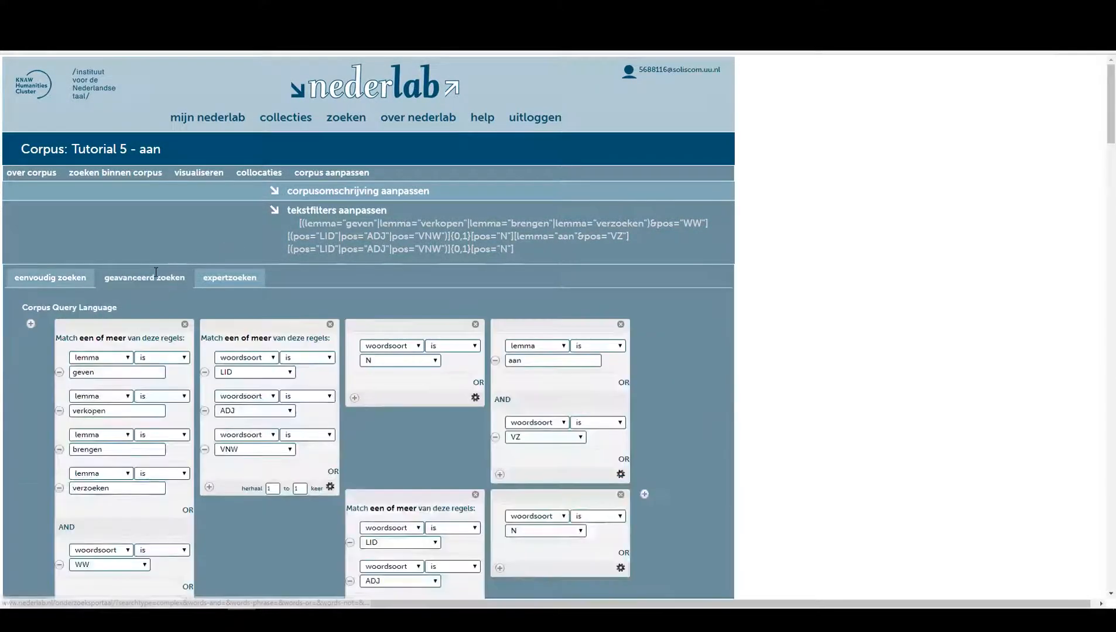
scroll(312, 388, "down", 3)
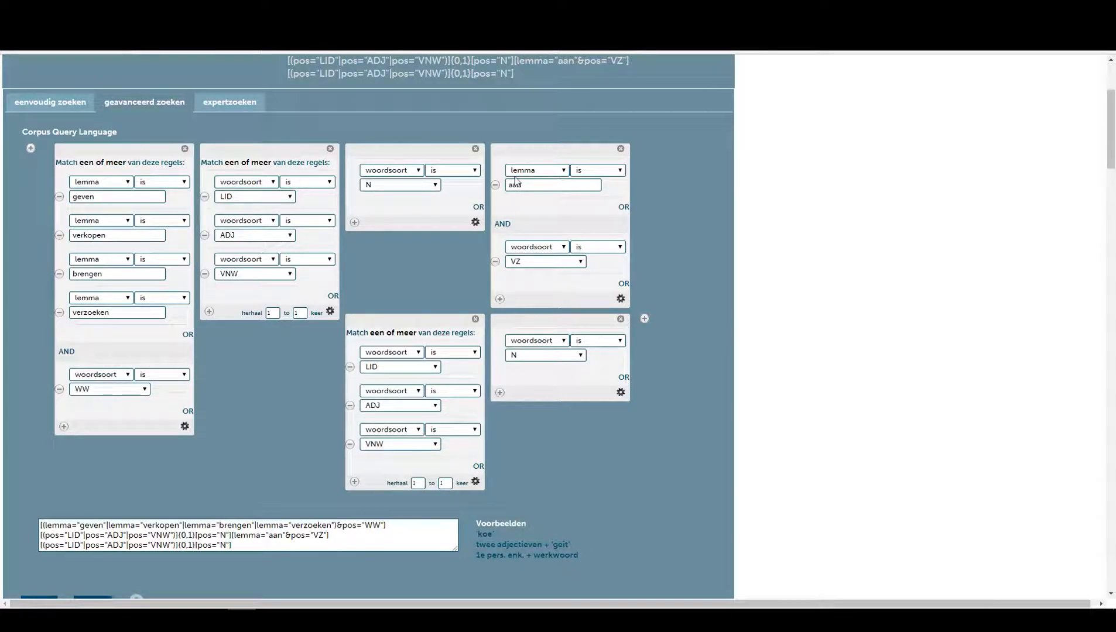
left_click(185, 149)
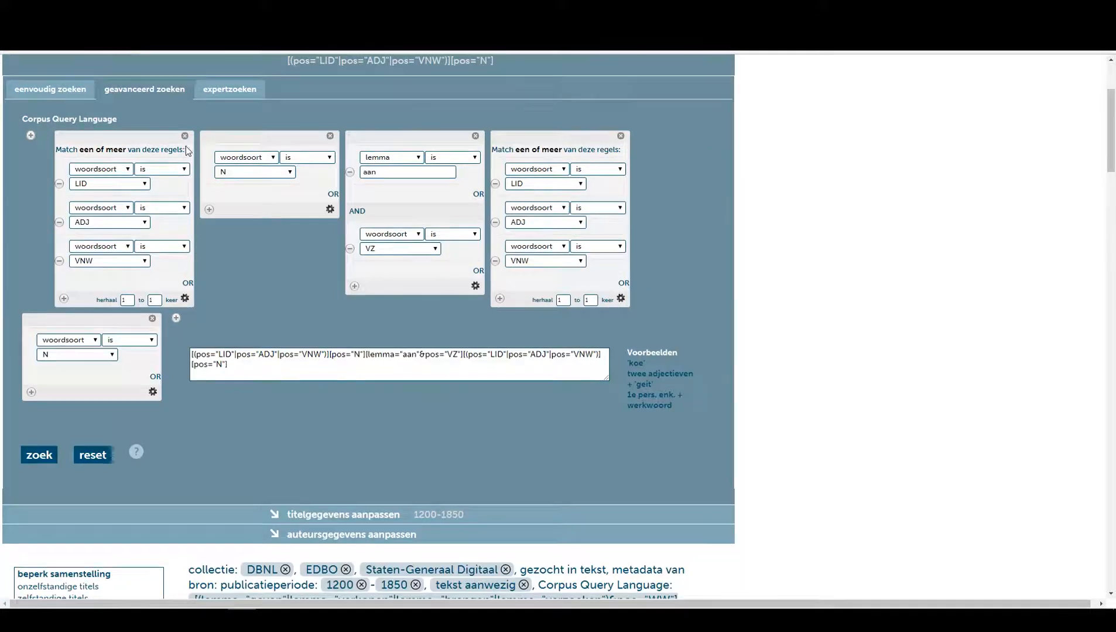
Append a new token box at the end of the query matching lemma geven.
left_click(176, 322)
left_click(214, 340)
left_click(215, 359)
left_click(215, 355)
type("geven")
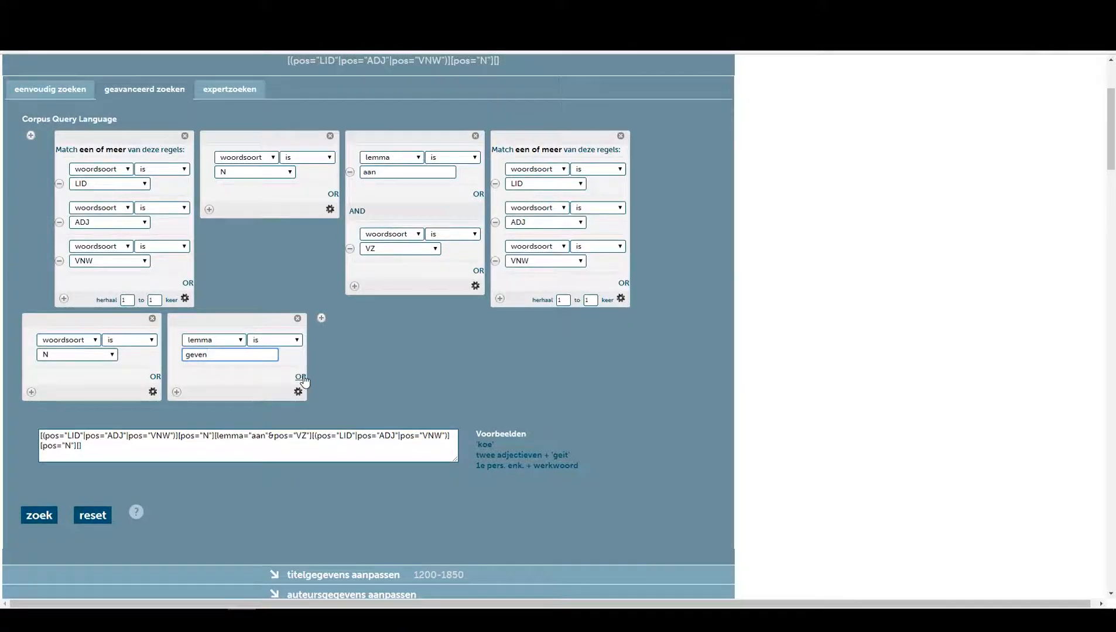
Add lemma alternatives verkopen and brengen to the new final token box.
left_click(301, 378)
left_click(214, 390)
left_click(208, 424)
left_click(204, 405)
type("verkopen")
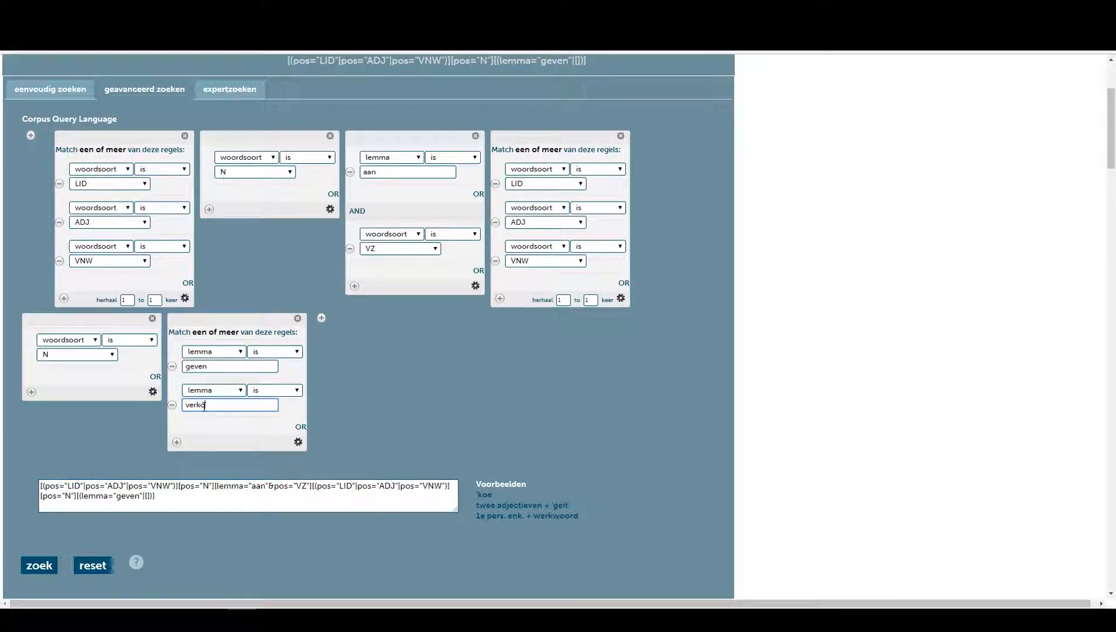
left_click(300, 427)
left_click(223, 431)
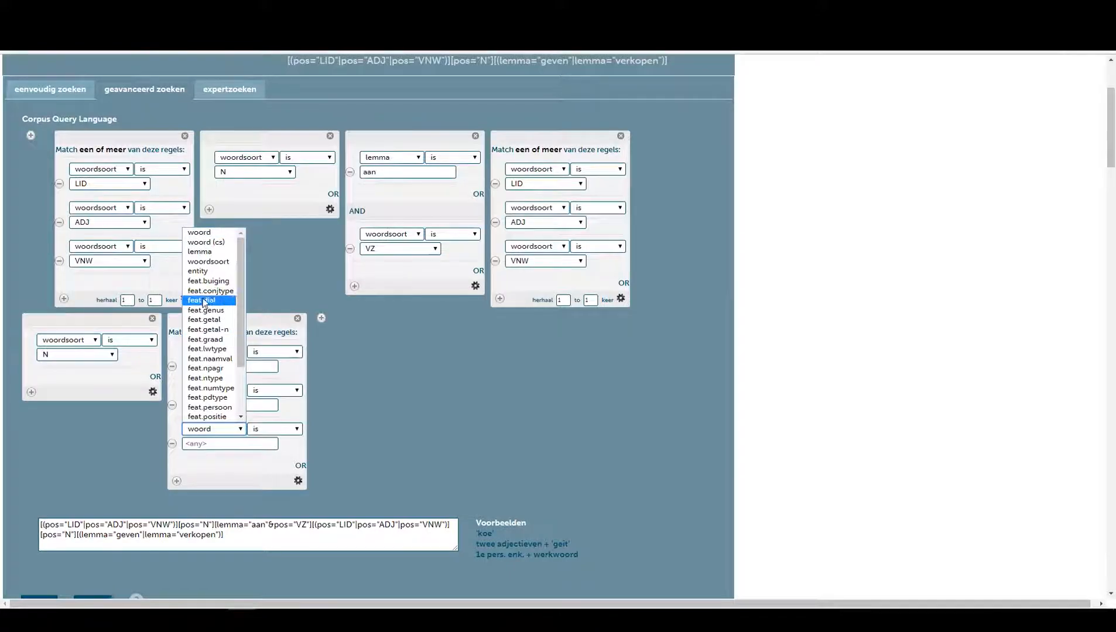
left_click(205, 252)
left_click(221, 444)
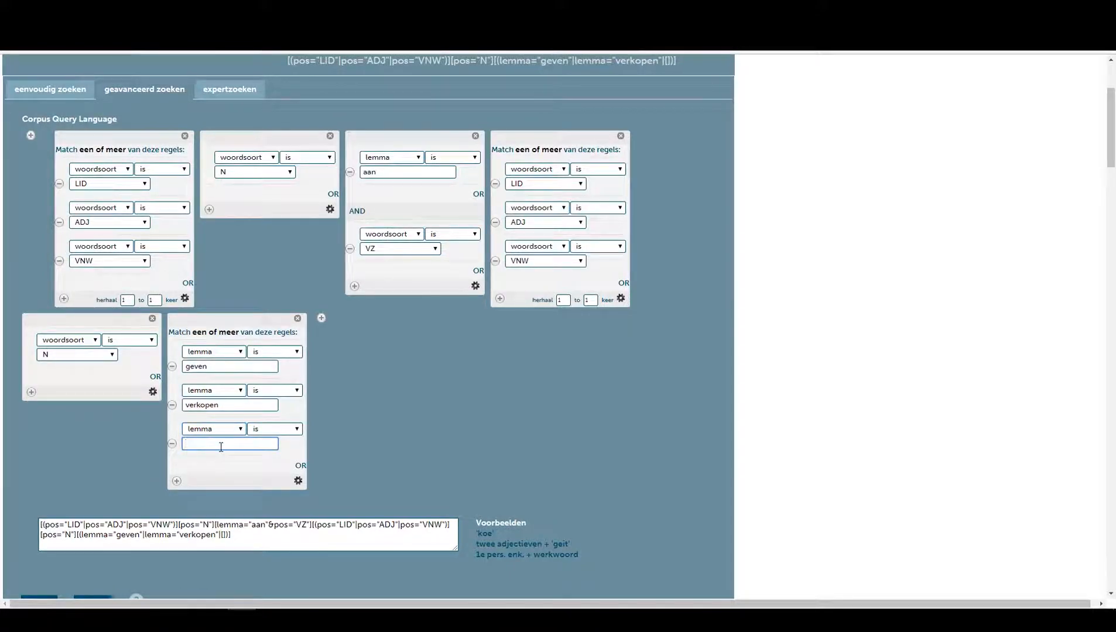
type("brengen")
left_click(256, 469)
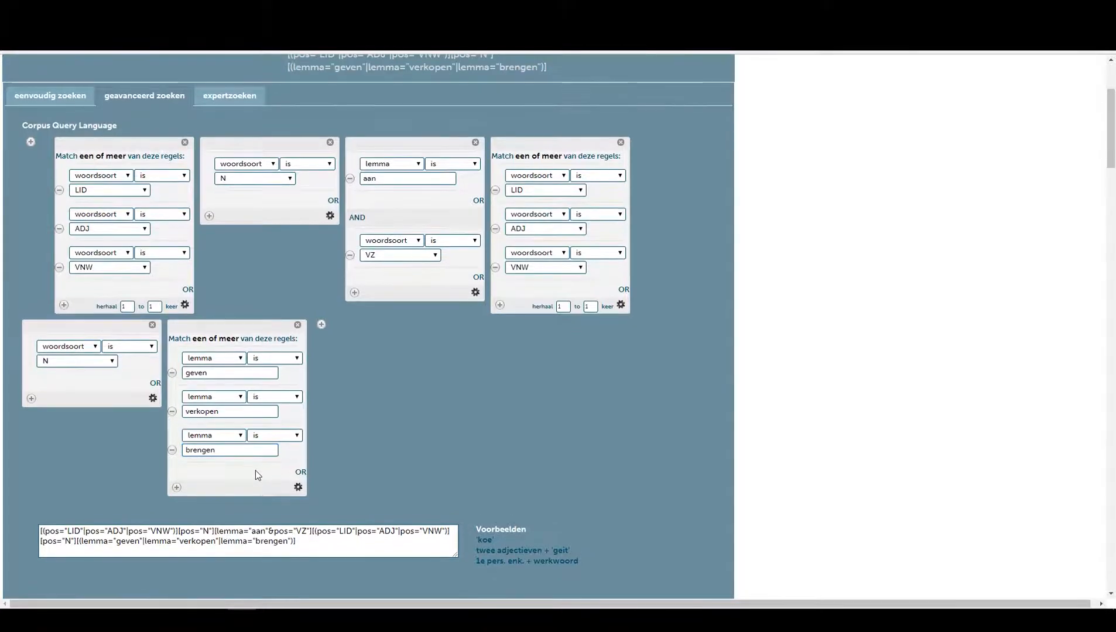
Add lemma verzoeken as a further alternative in the final token box.
left_click(304, 474)
left_click(211, 475)
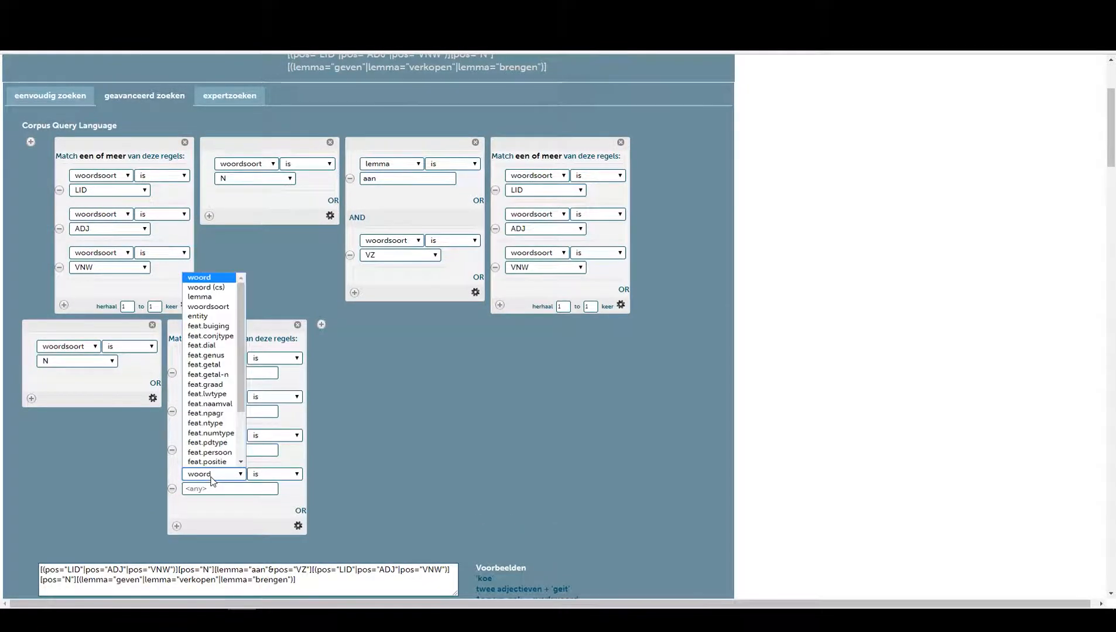
left_click(209, 308)
left_click(221, 479)
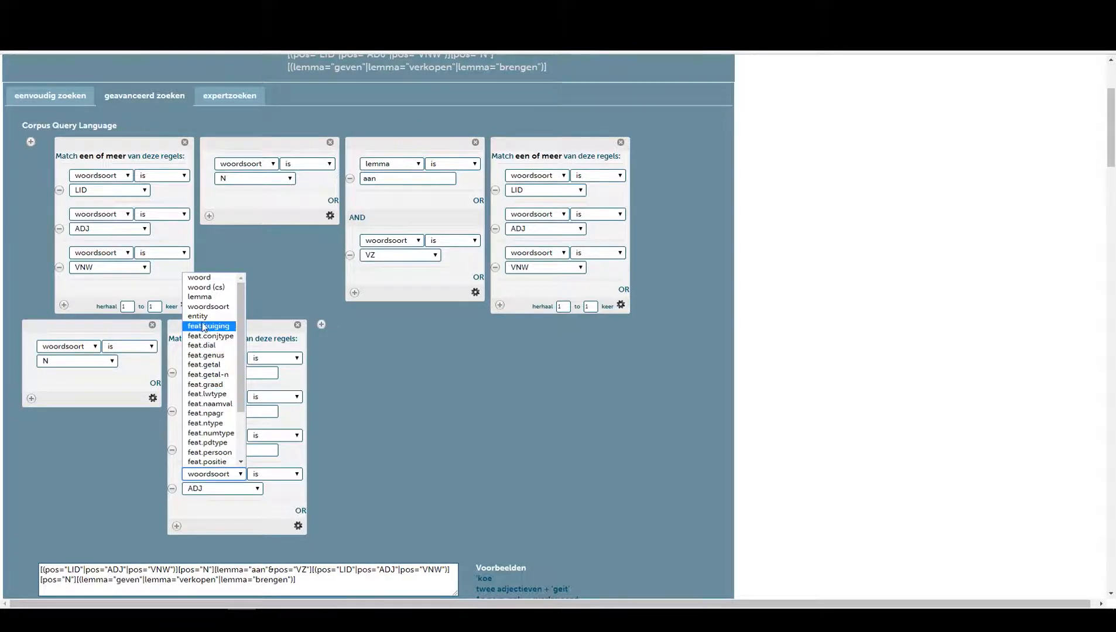
left_click(206, 302)
left_click(206, 494)
type("verzoeken")
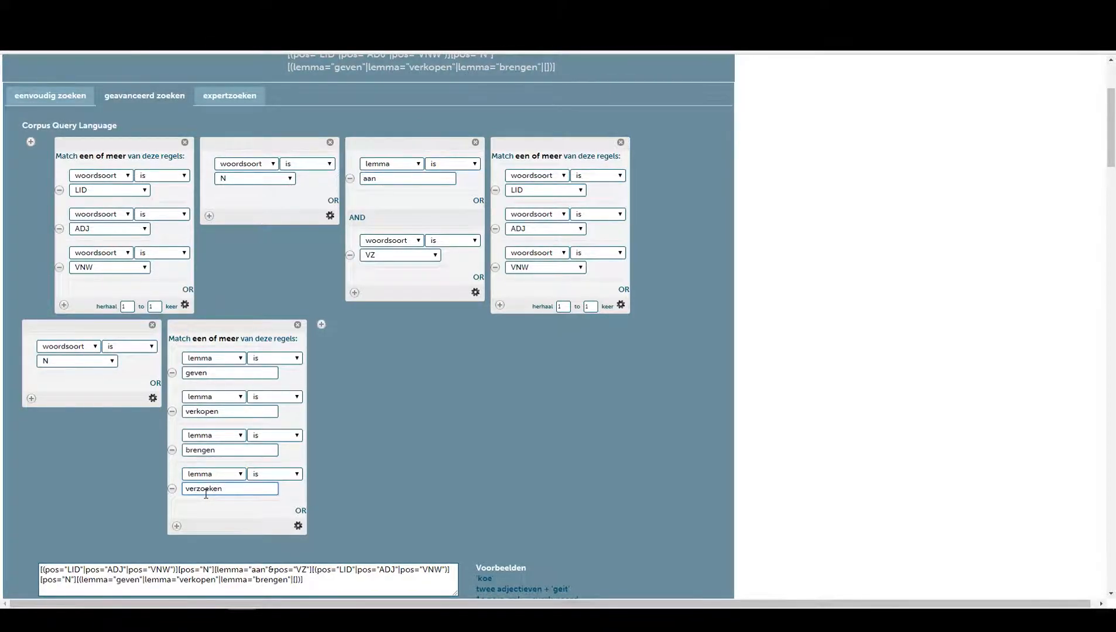
Add an AND rule requiring woordsoort WW to the final token box.
left_click(176, 526)
left_click(213, 550)
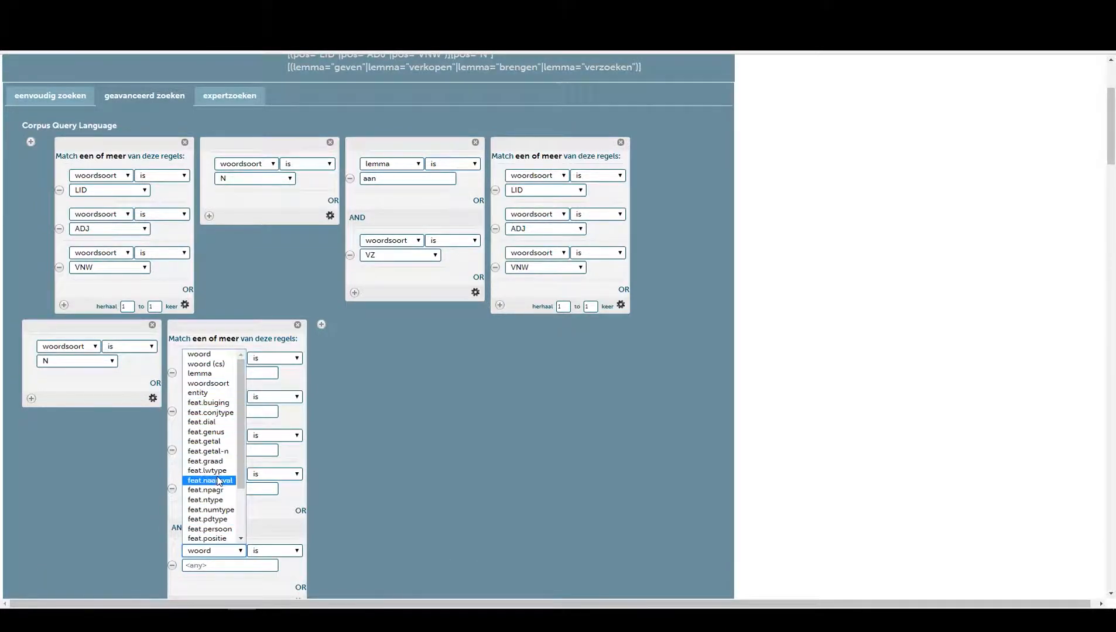
scroll(220, 489, "down", 2)
scroll(222, 515, "up", 2)
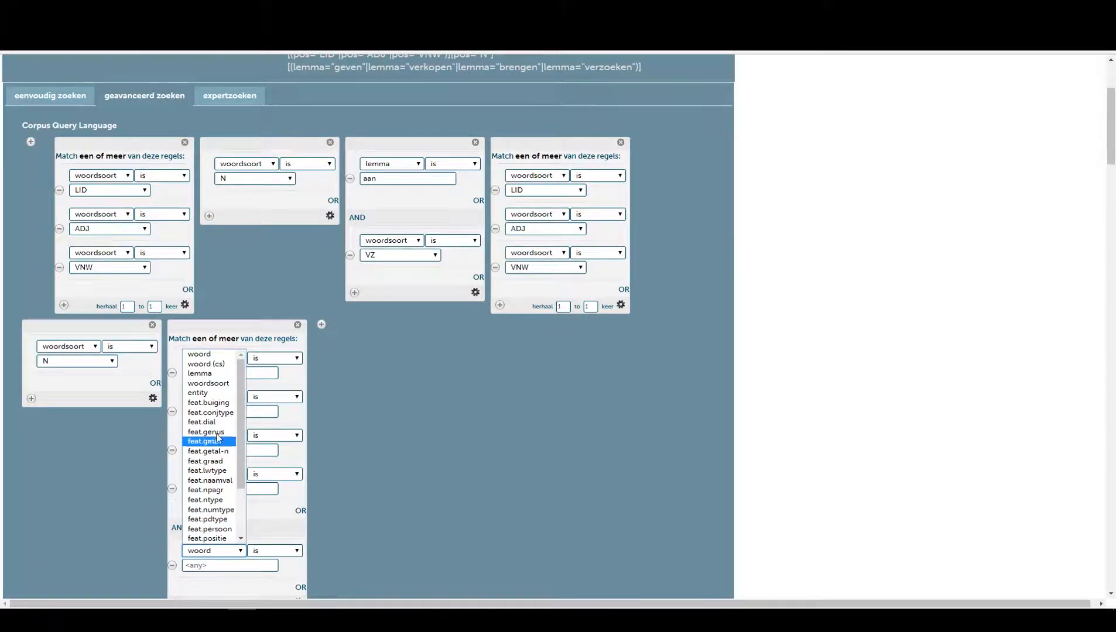
left_click(211, 386)
left_click(228, 565)
left_click(249, 545)
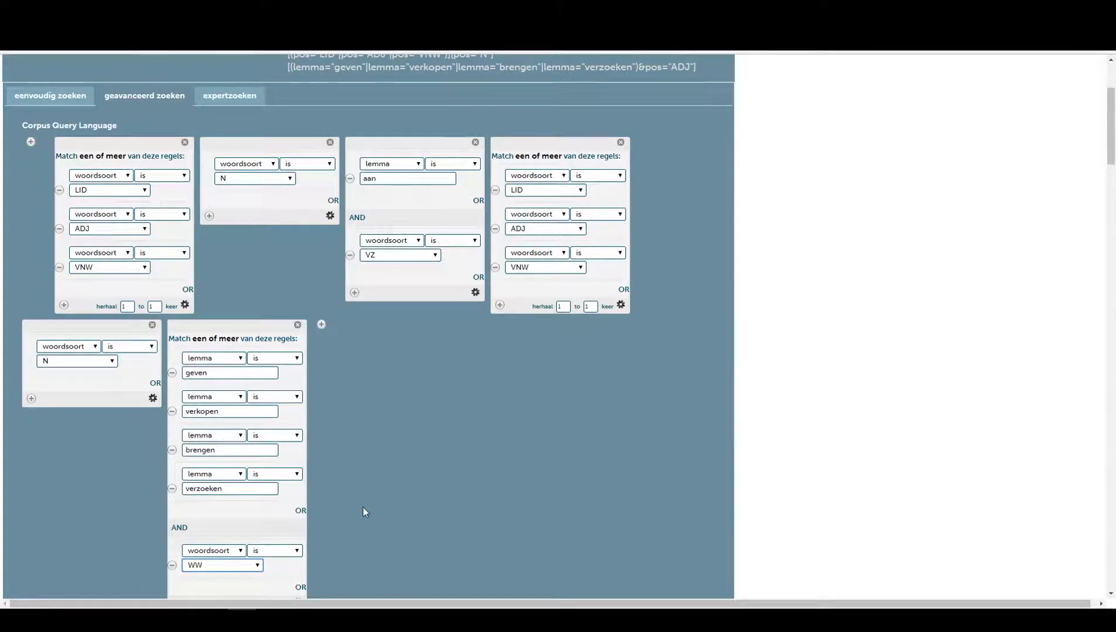
scroll(391, 439, "down", 3)
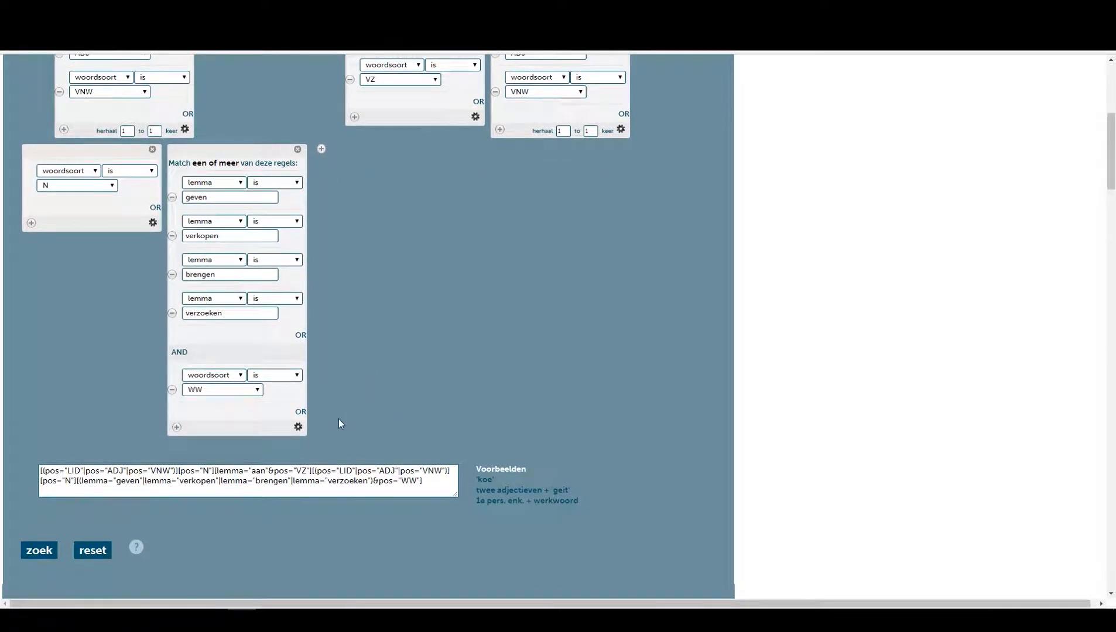
Run the search with the extended CQL query.
scroll(351, 379, "up", 5)
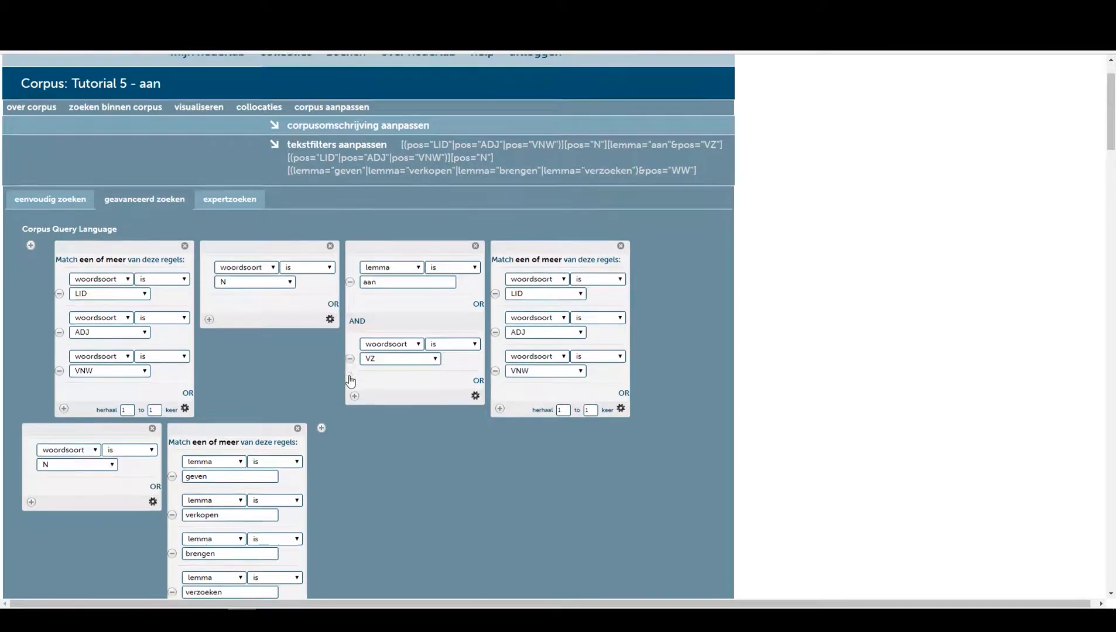
scroll(350, 380, "down", 6)
left_click(38, 494)
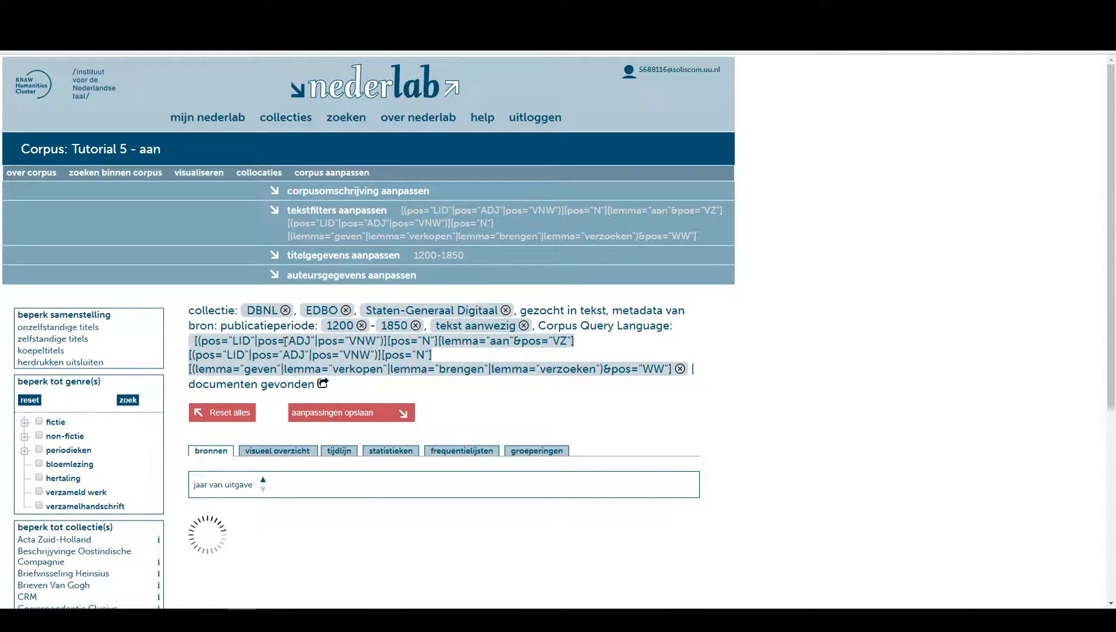
Make both LID/ADJ/VNW token boxes optional by setting their repeat range to 0 to 1 times.
left_click(348, 219)
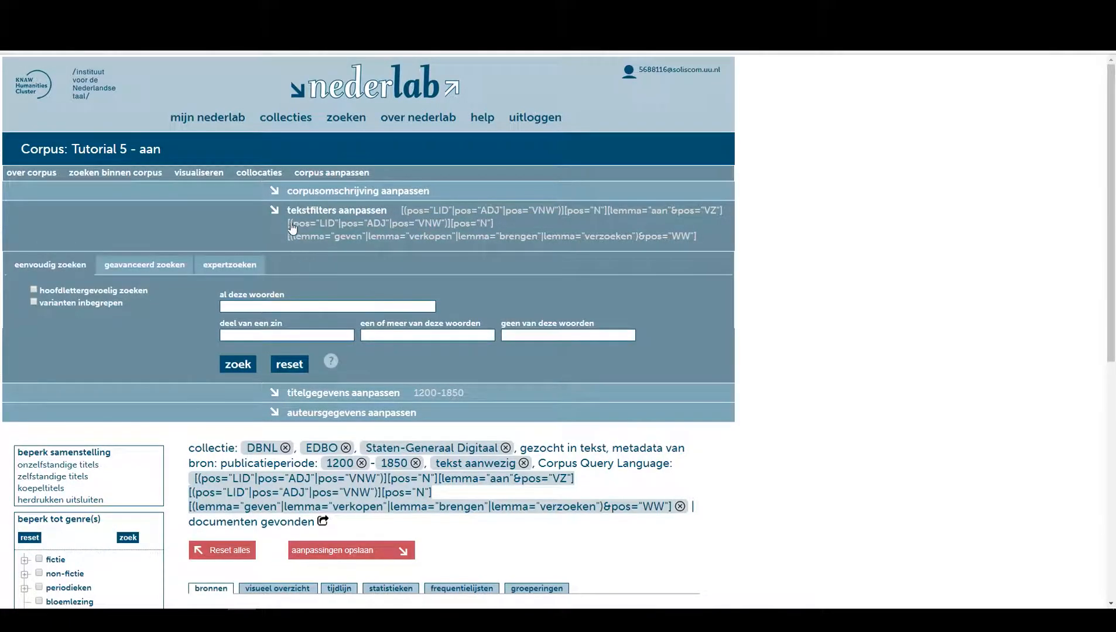
left_click(145, 263)
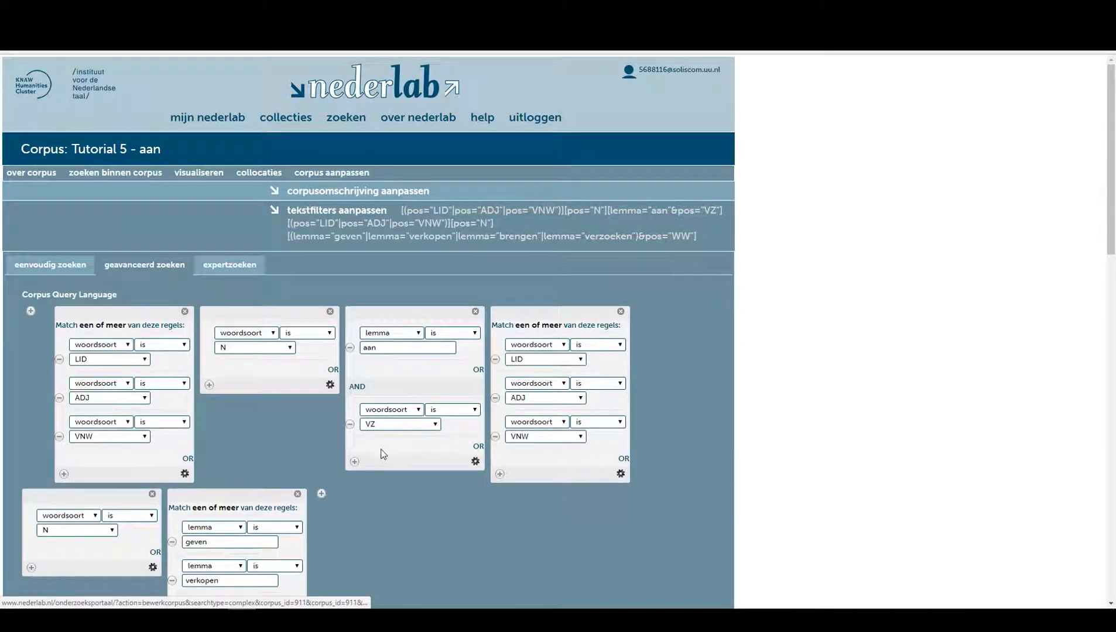
scroll(478, 377, "down", 2)
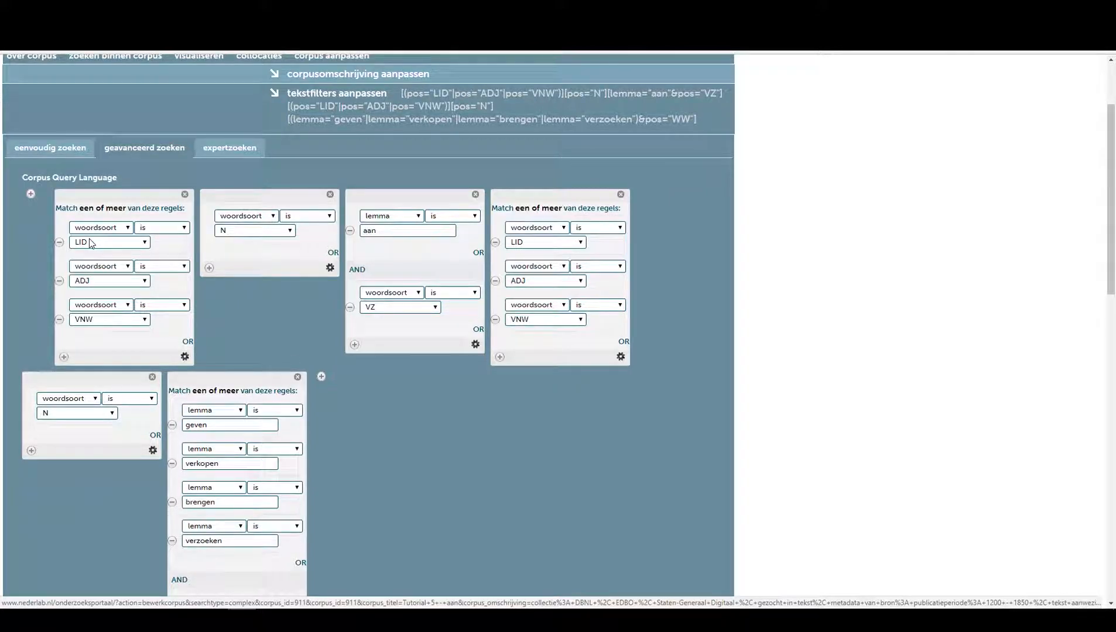
left_click(185, 358)
left_click(137, 376)
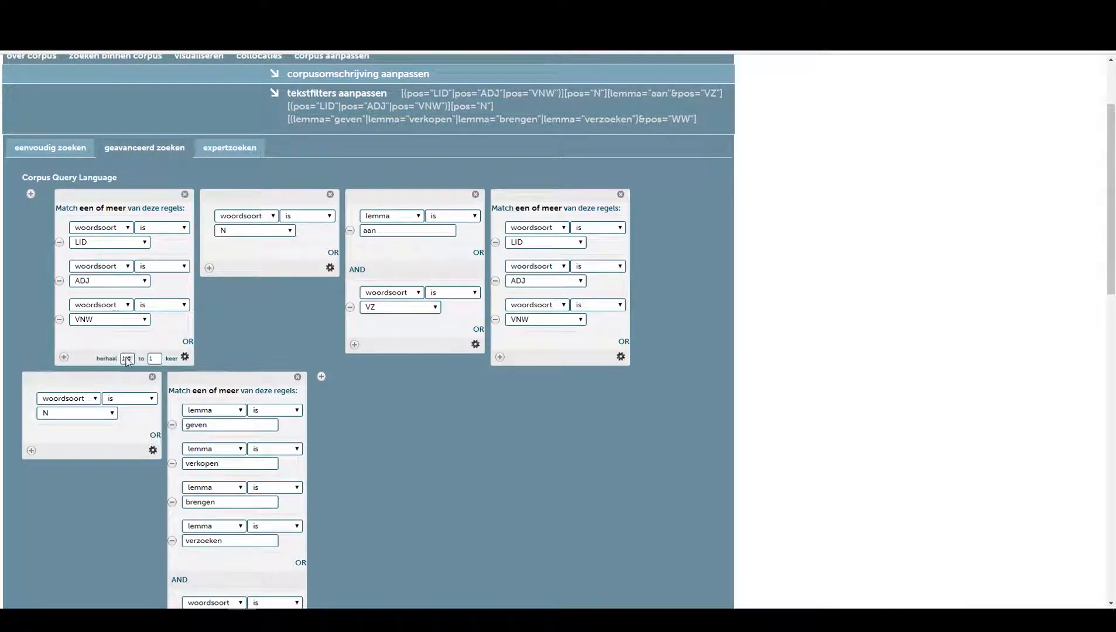
left_click(129, 361)
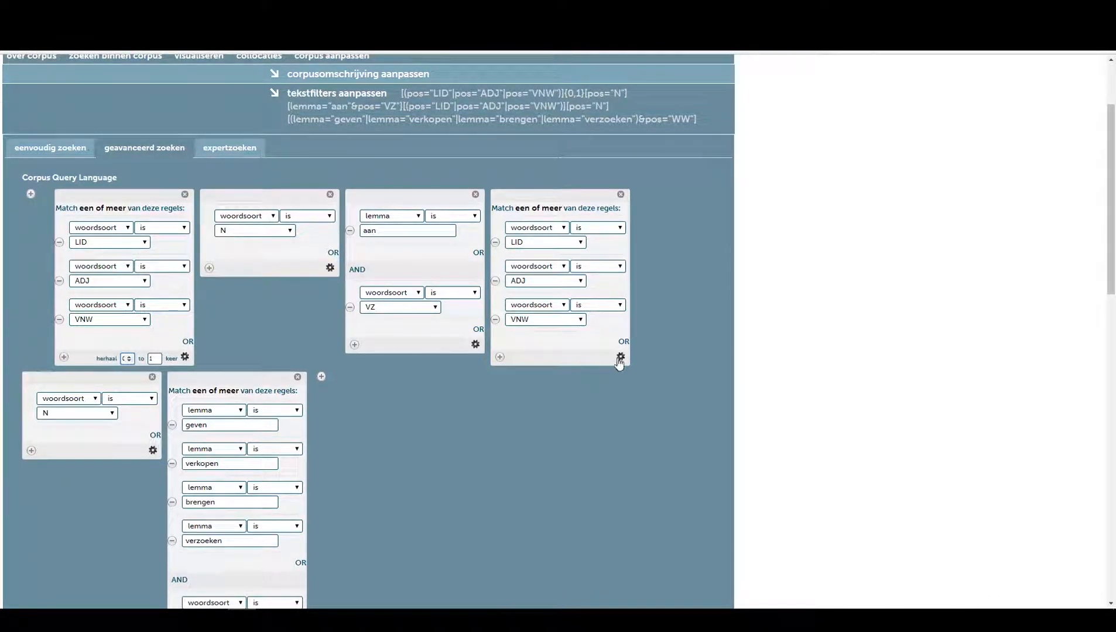
left_click(620, 357)
left_click(573, 377)
left_click(566, 361)
Run the search again with the revised query.
scroll(610, 424, "down", 2)
scroll(611, 424, "down", 7)
scroll(562, 383, "up", 5)
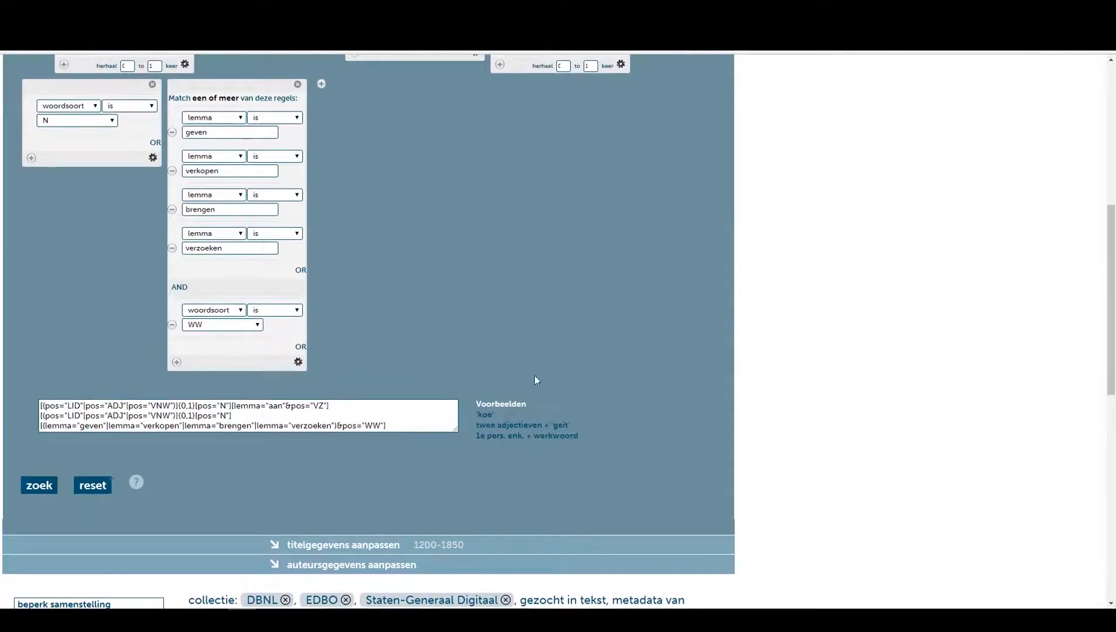
scroll(398, 313, "up", 3)
scroll(399, 313, "down", 3)
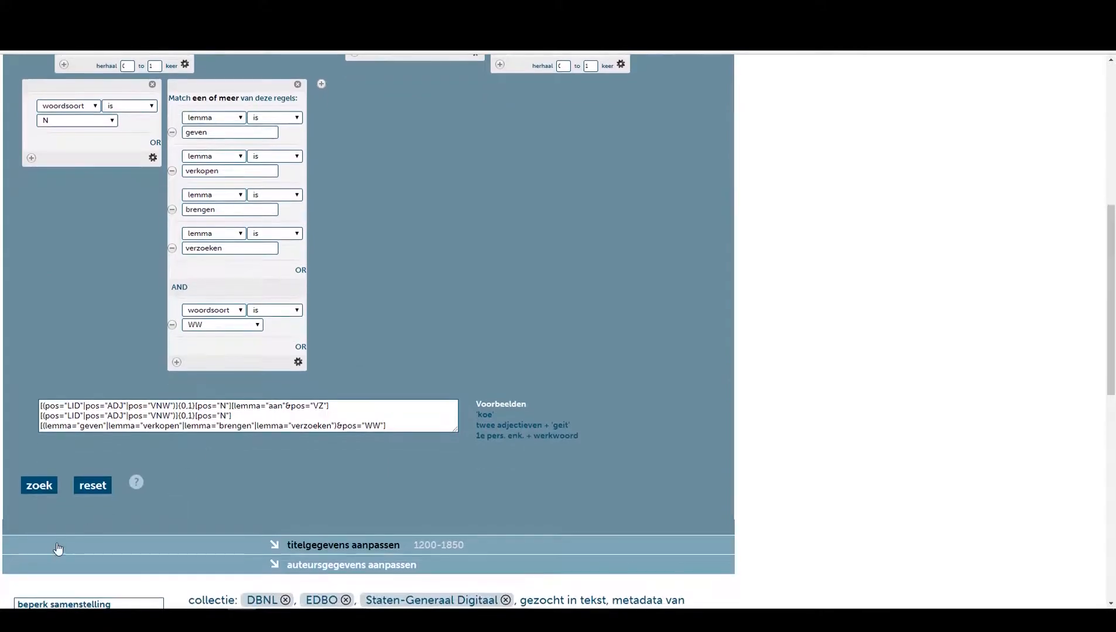
left_click(35, 490)
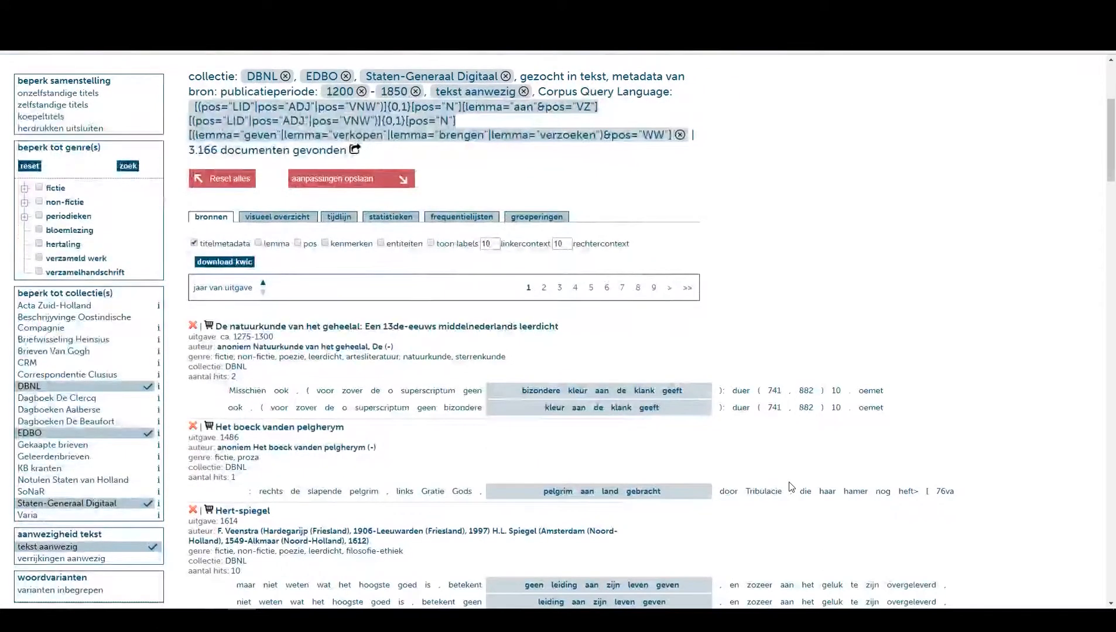
Scroll through the hit snippets, then open the timeline view of the results.
scroll(765, 335, "down", 2)
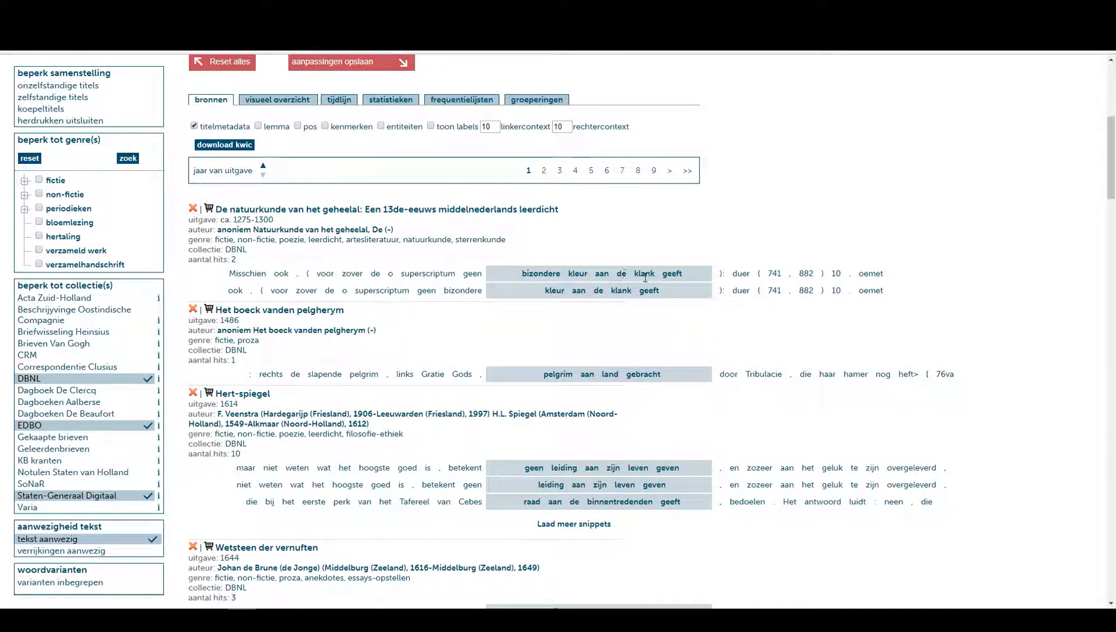
scroll(615, 256, "down", 2)
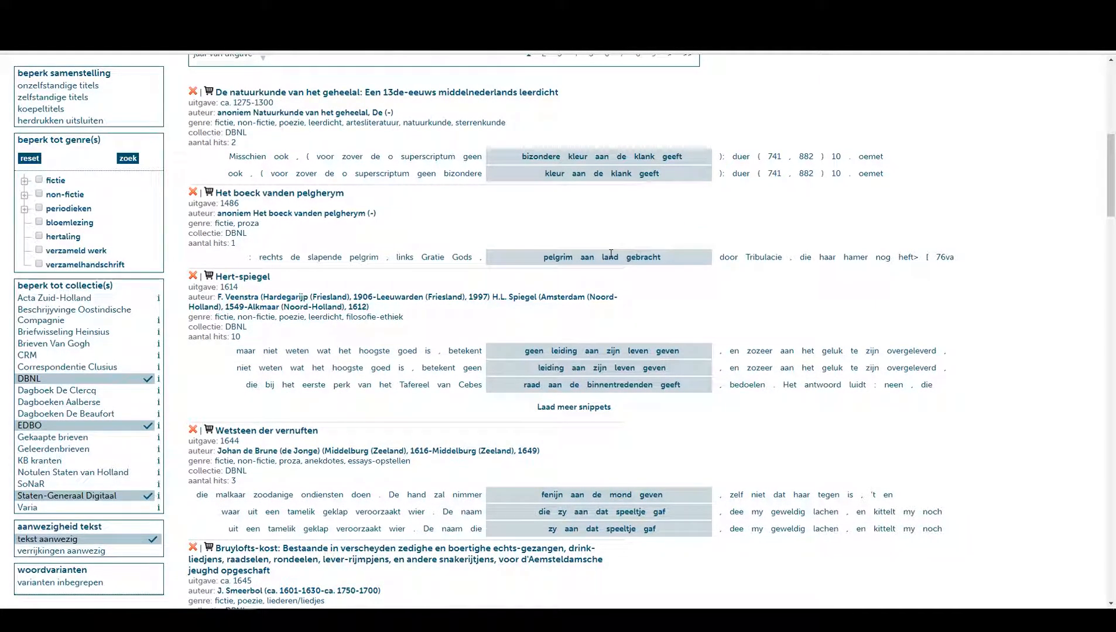
scroll(610, 255, "down", 2)
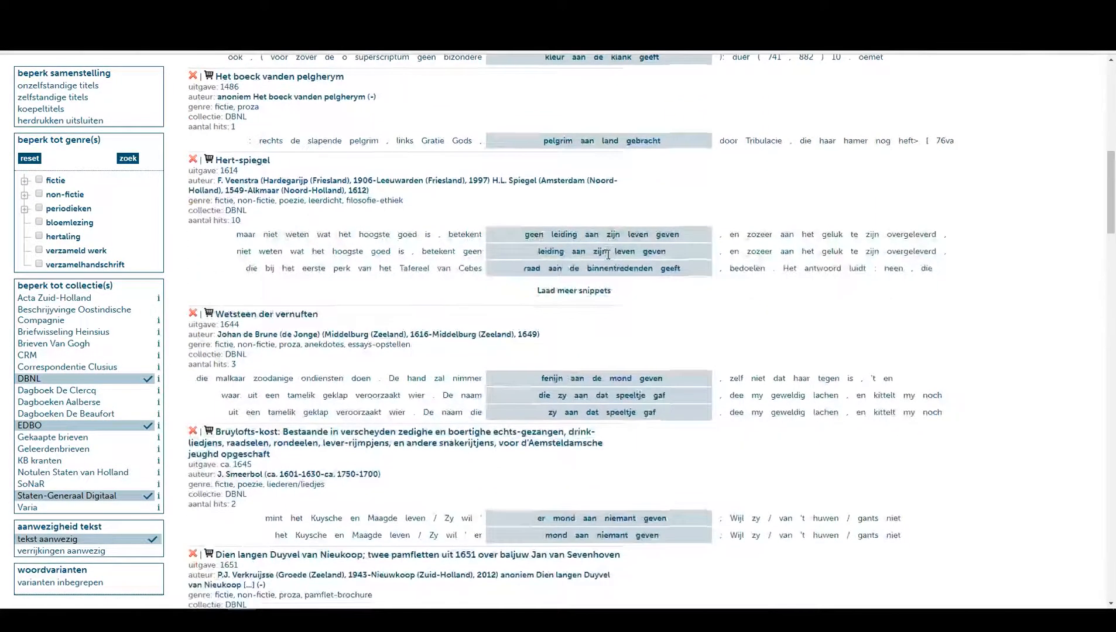
scroll(612, 270, "up", 5)
scroll(644, 276, "up", 2)
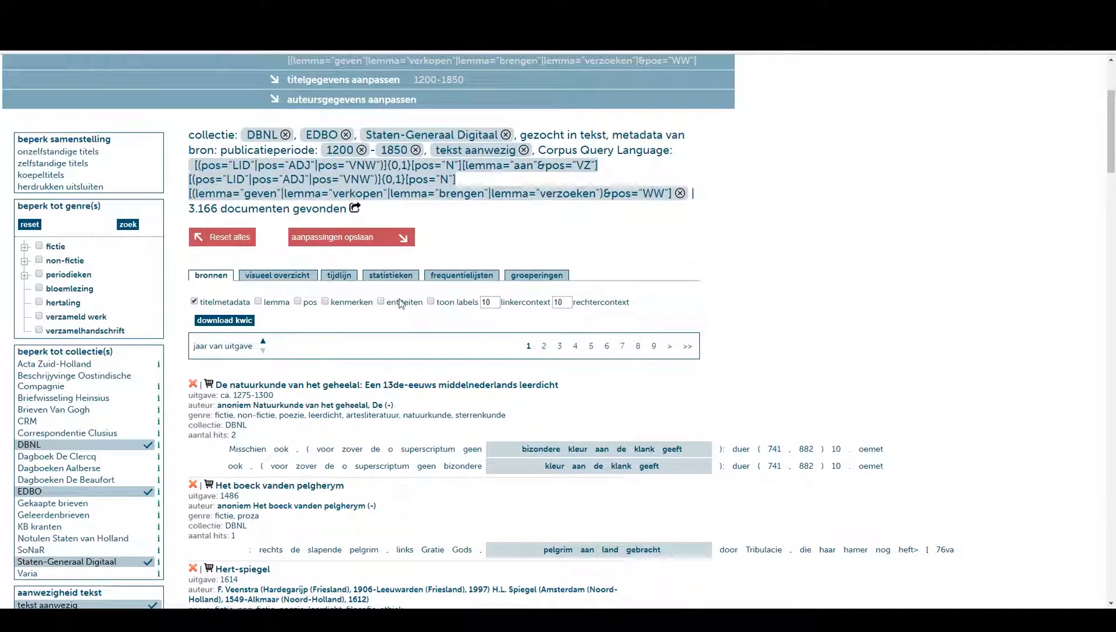
left_click(342, 276)
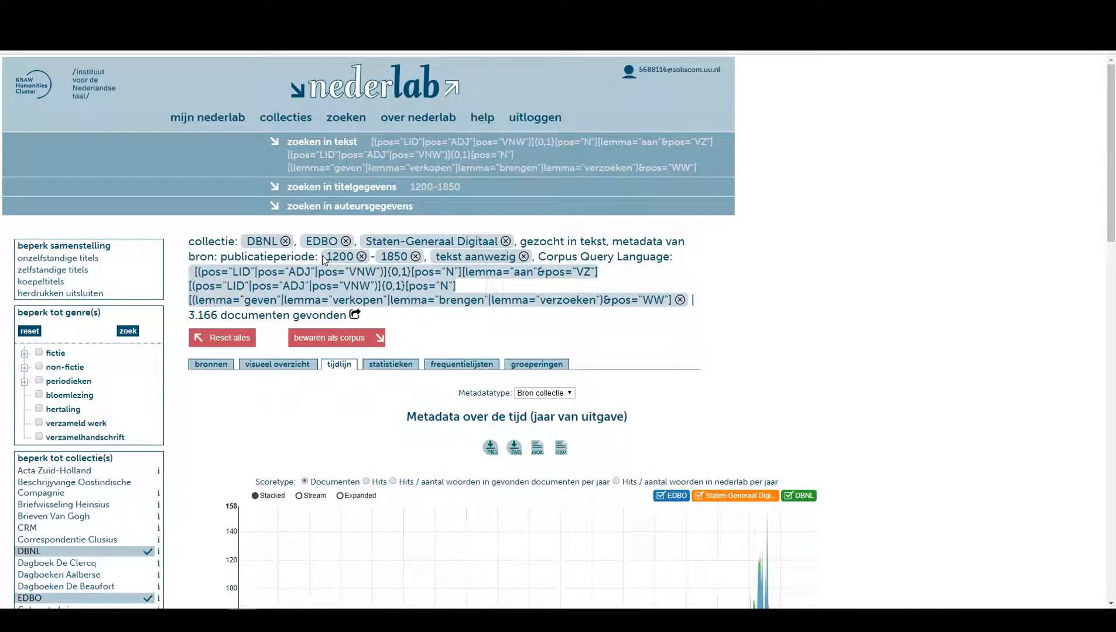
Save the results as a corpus titled "Tutorial 5 - aan pt2".
left_click(333, 339)
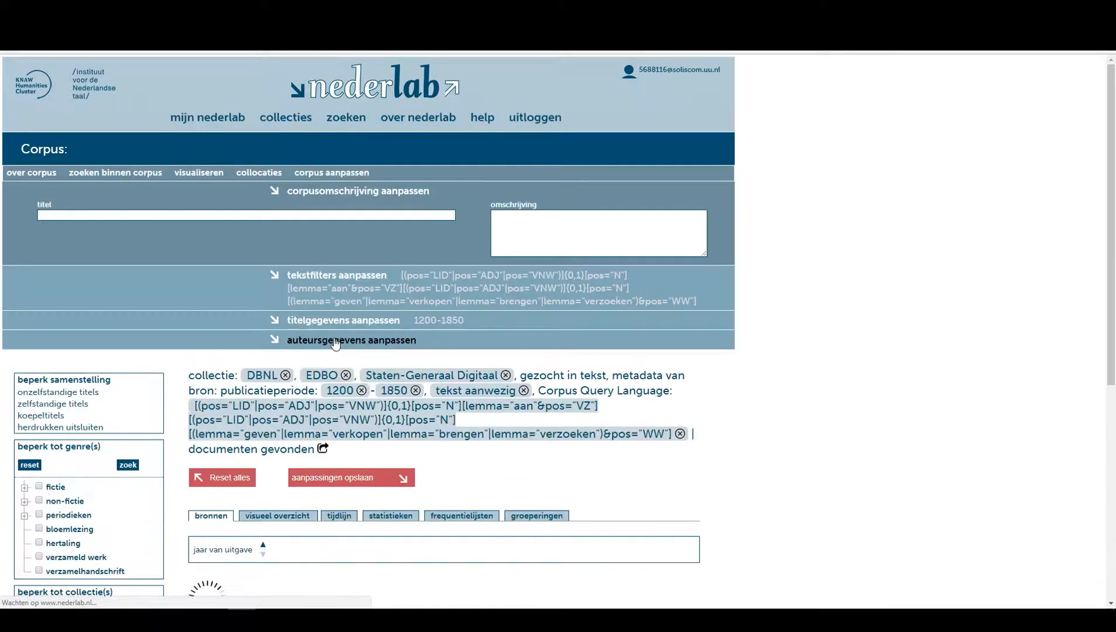
left_click(222, 216)
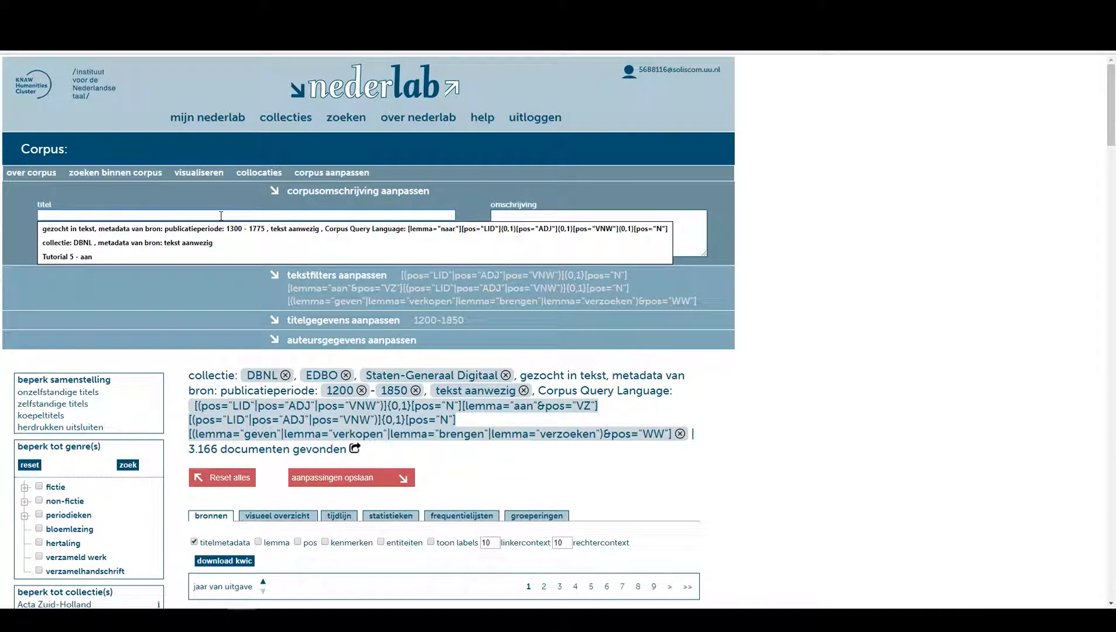
type("Tutorial 5 - aan")
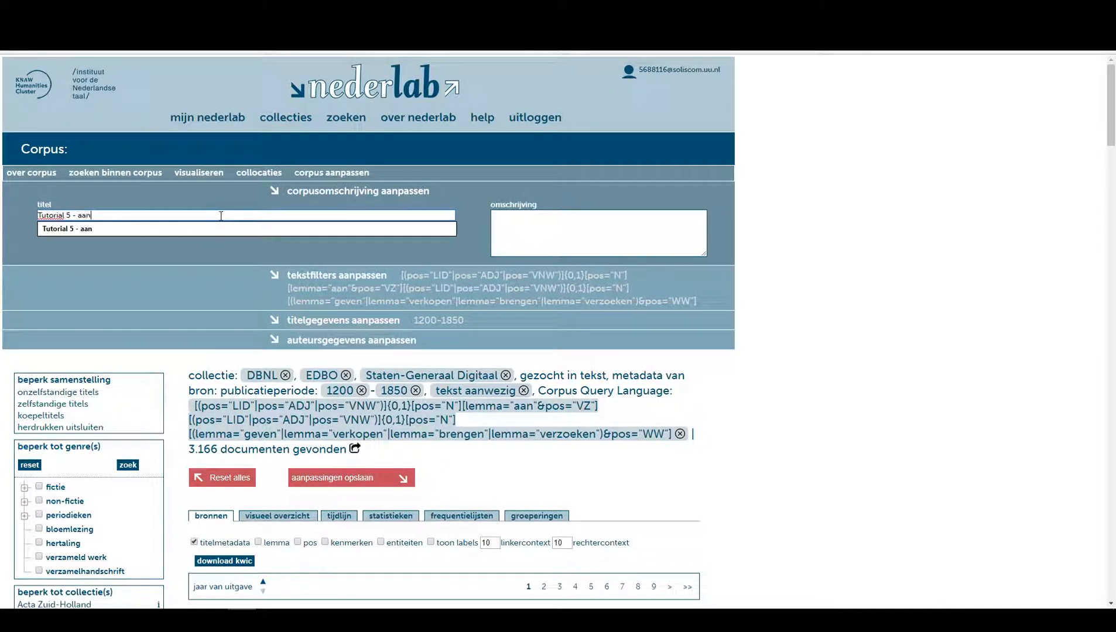
type(" pt2")
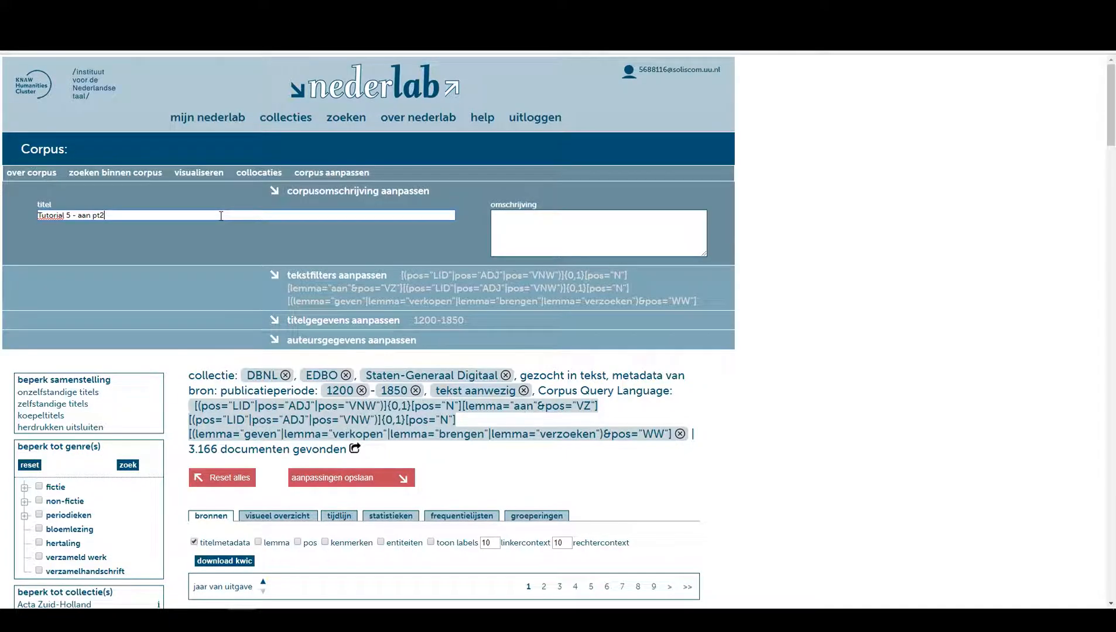
left_click(352, 478)
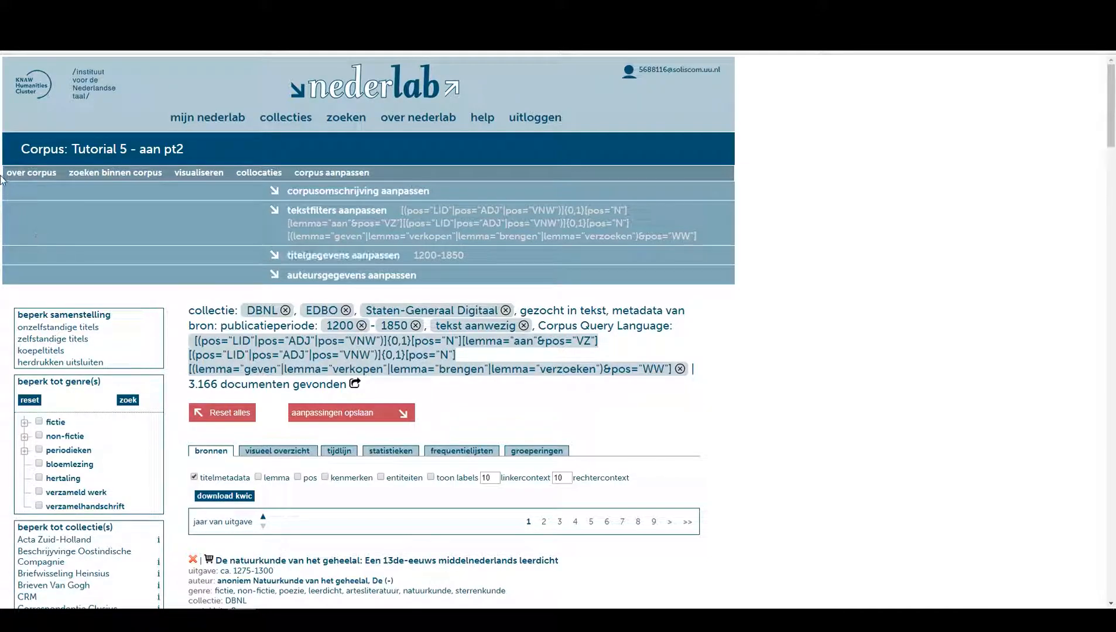
In My Nederlab, select the two Tutorial 5 corpora and combine them into a merged corpus.
left_click(208, 120)
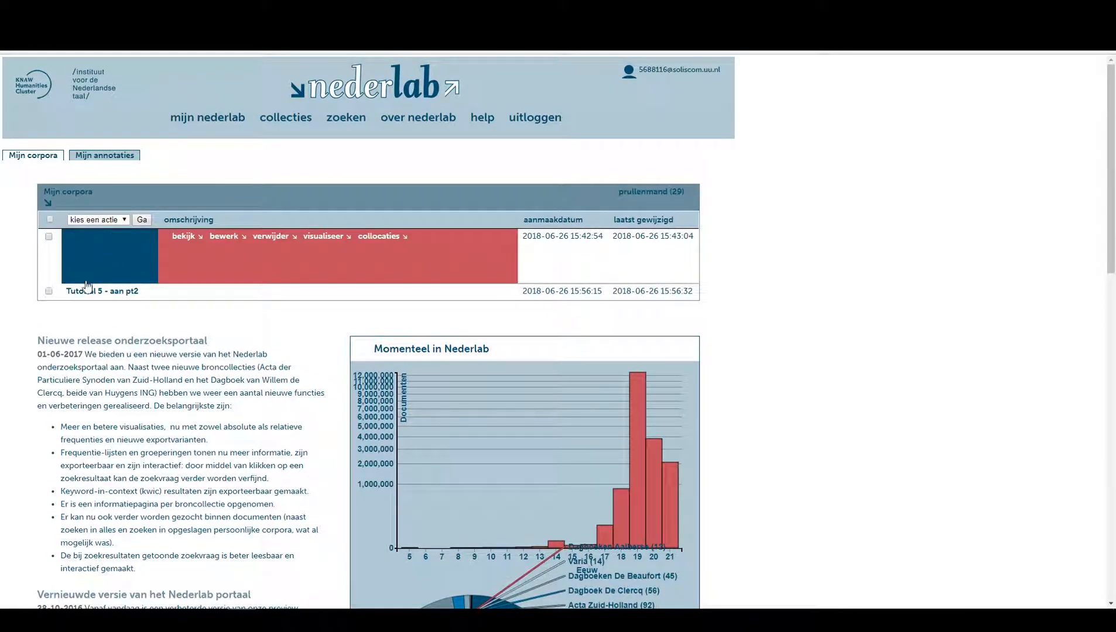
left_click(48, 281)
left_click(122, 211)
left_click(103, 240)
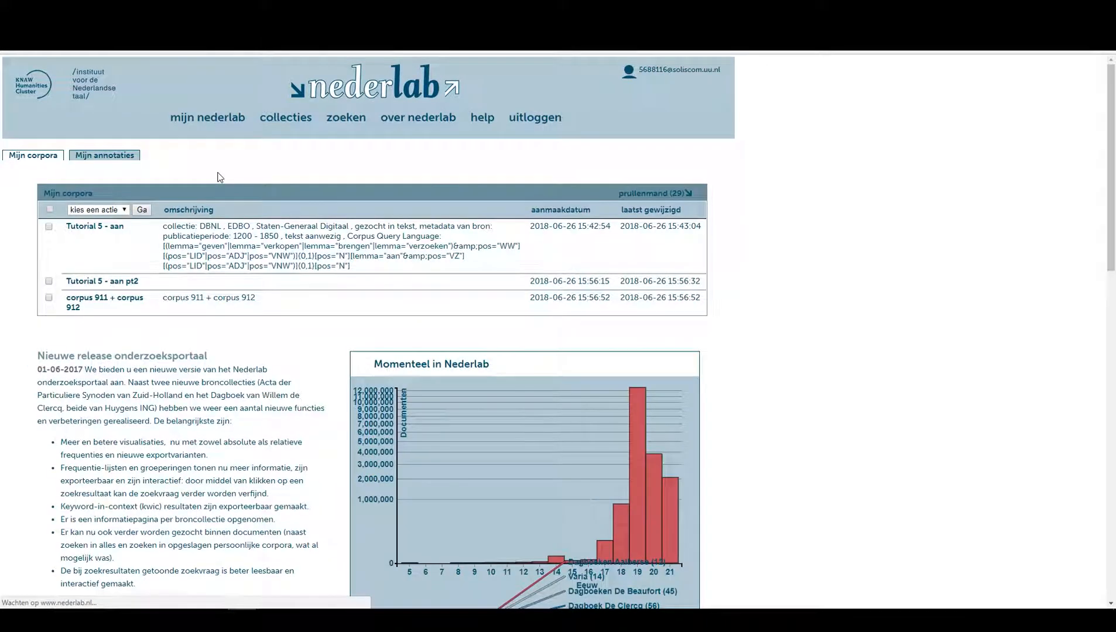
mouse_move(142, 312)
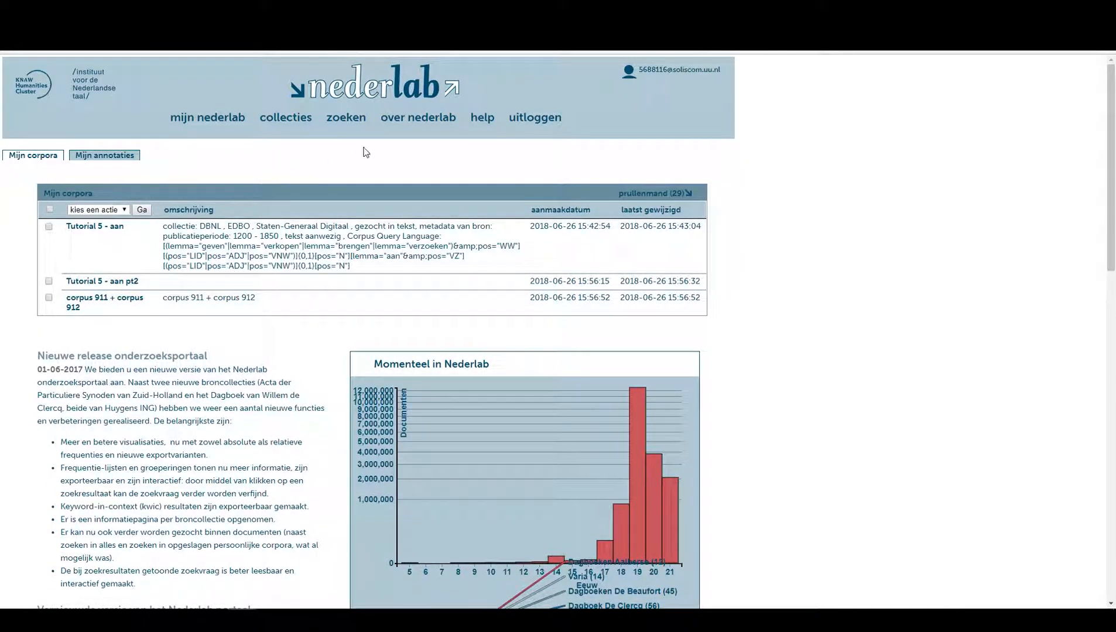
Start a new title-metadata search limited to publication years 1200 to 1850.
left_click(350, 123)
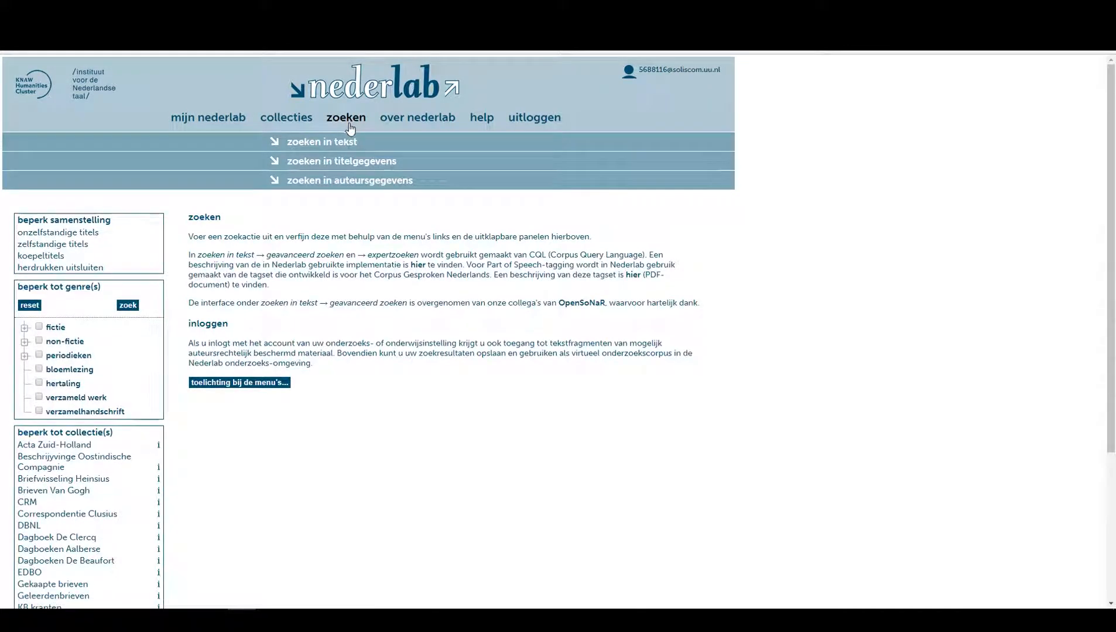
left_click(329, 162)
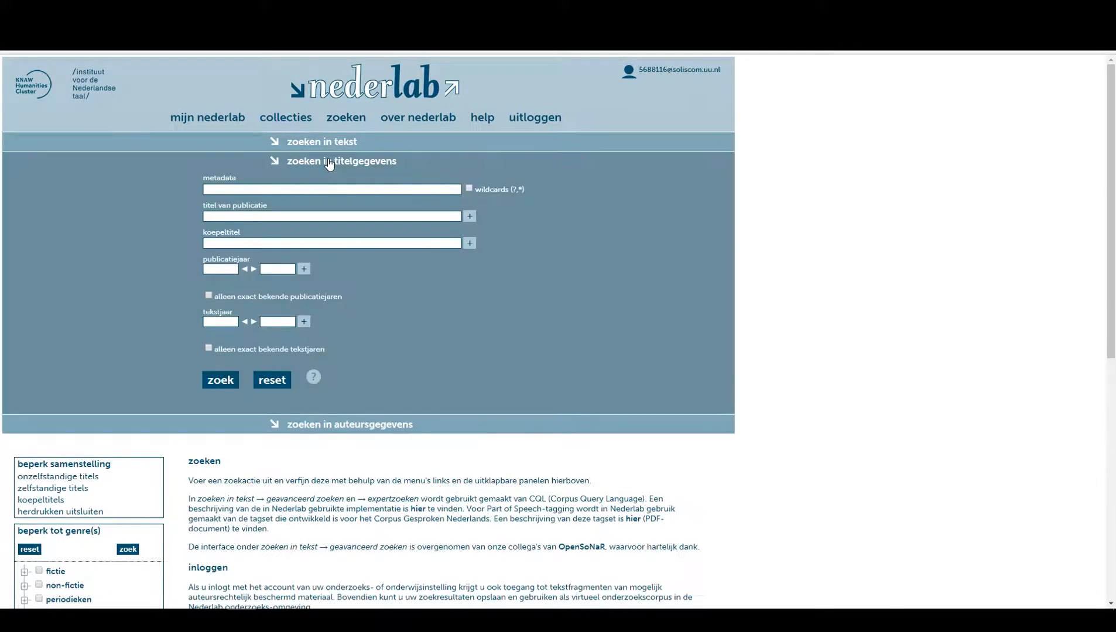
left_click(224, 268)
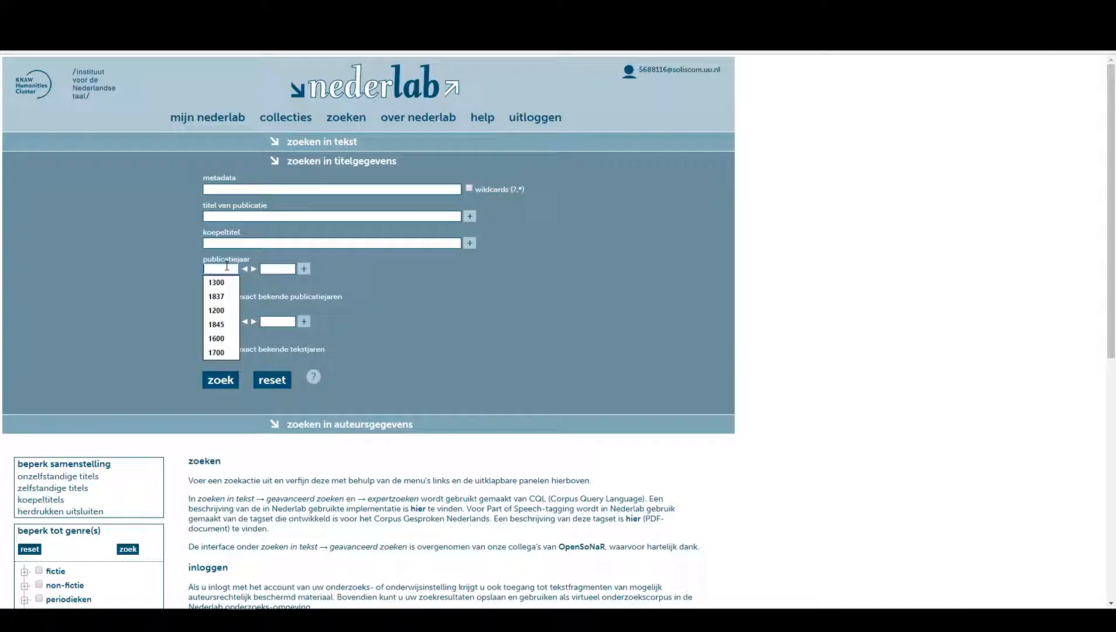
type("12")
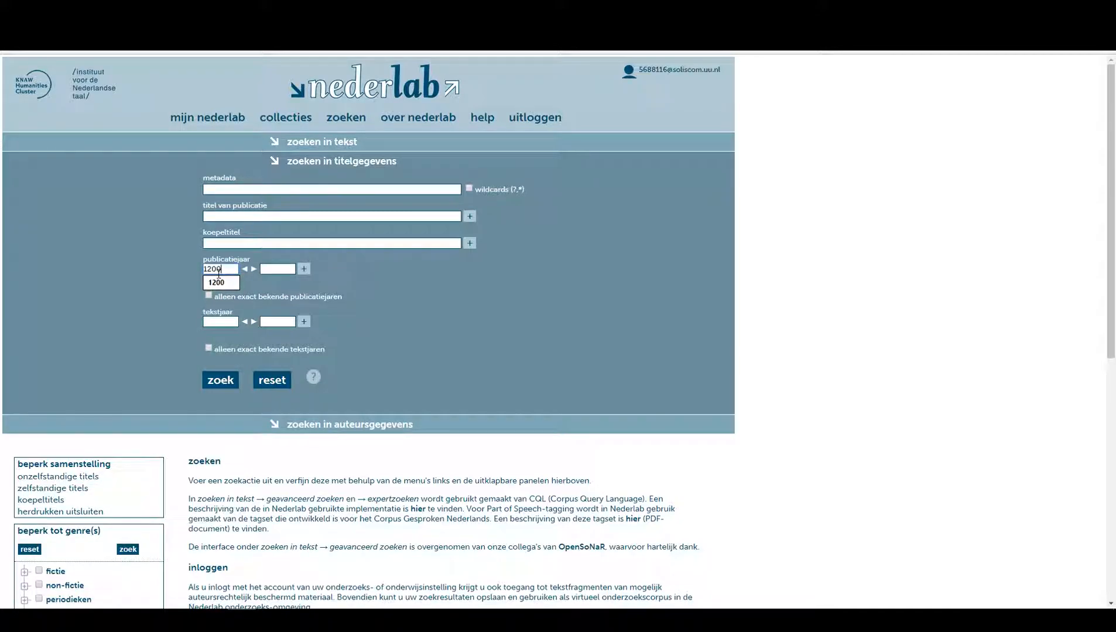
type("00")
key("Tab")
type("185")
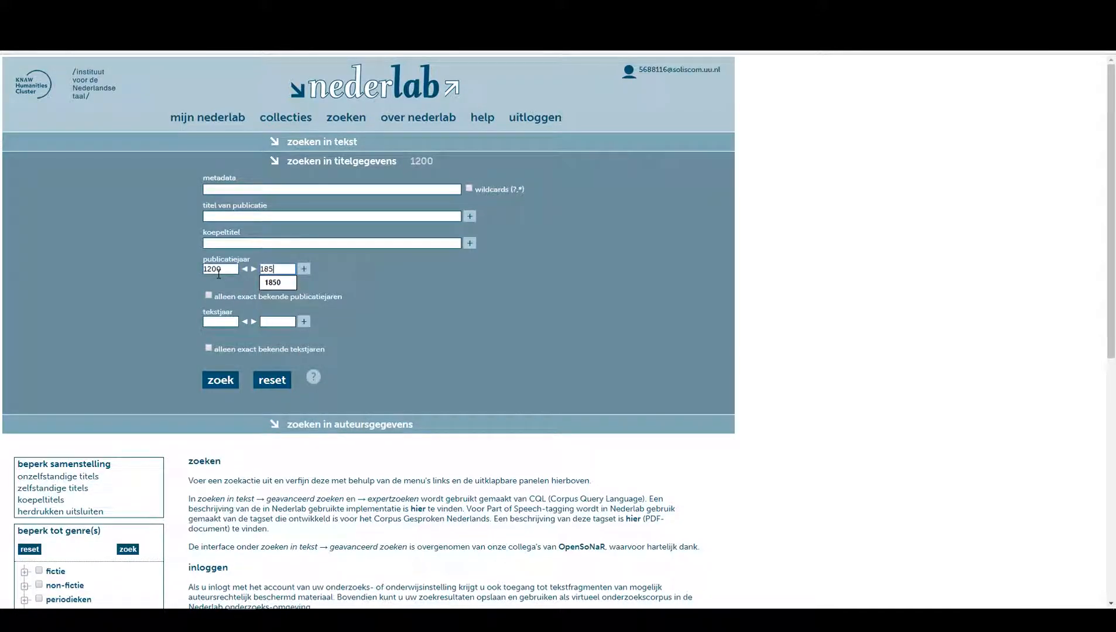
key("Tab")
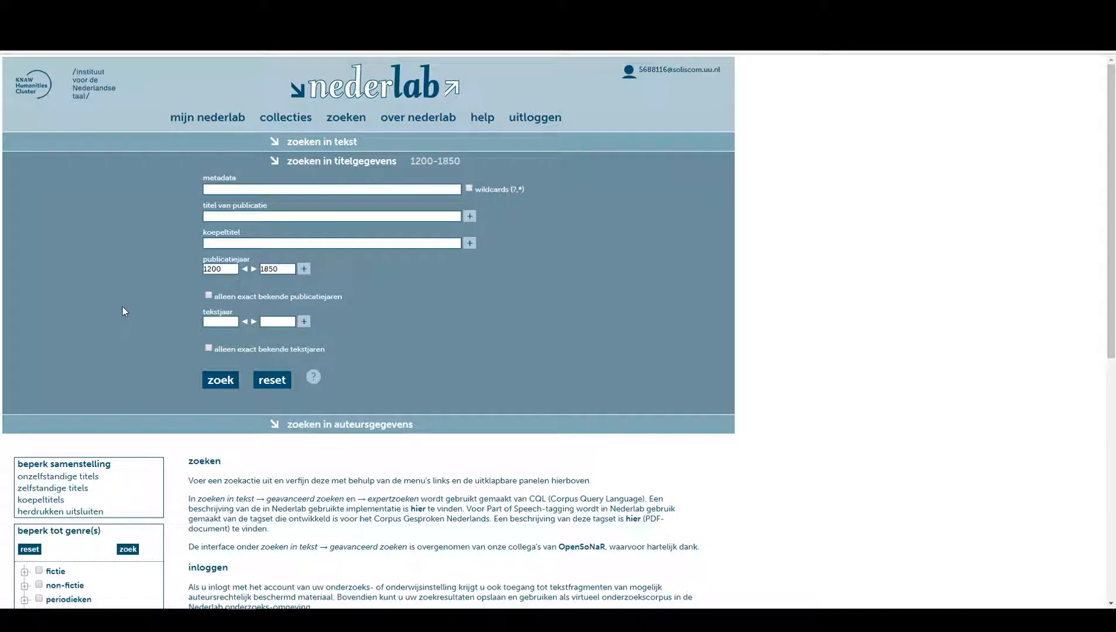
Restrict the collections to DBNL, EDBO and Staten-Generaal Digitaal.
scroll(188, 436, "down", 8)
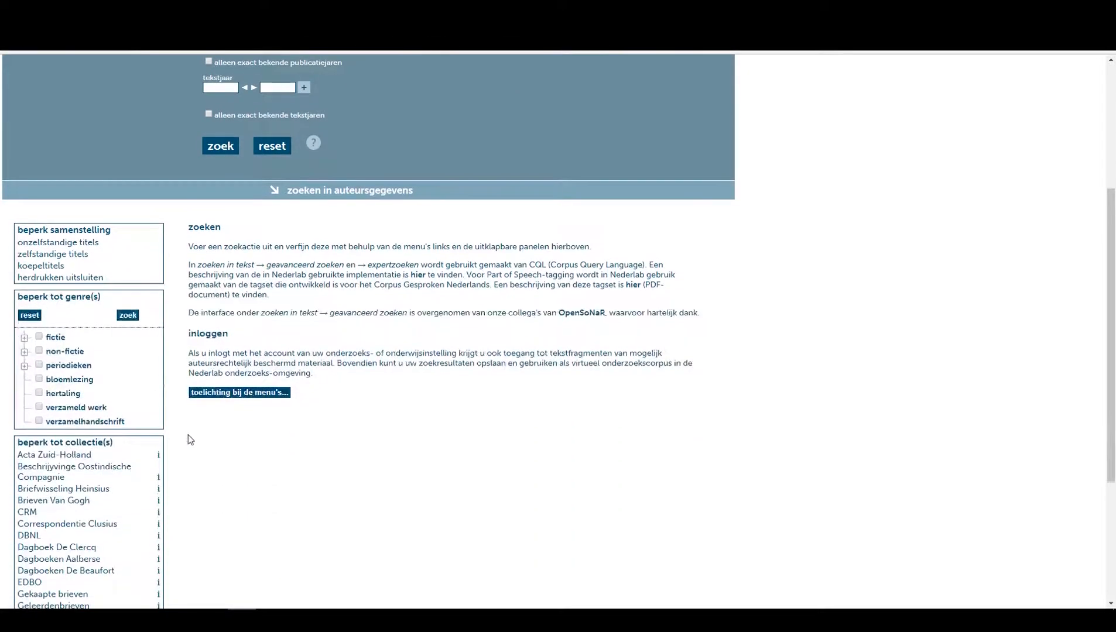
left_click(48, 317)
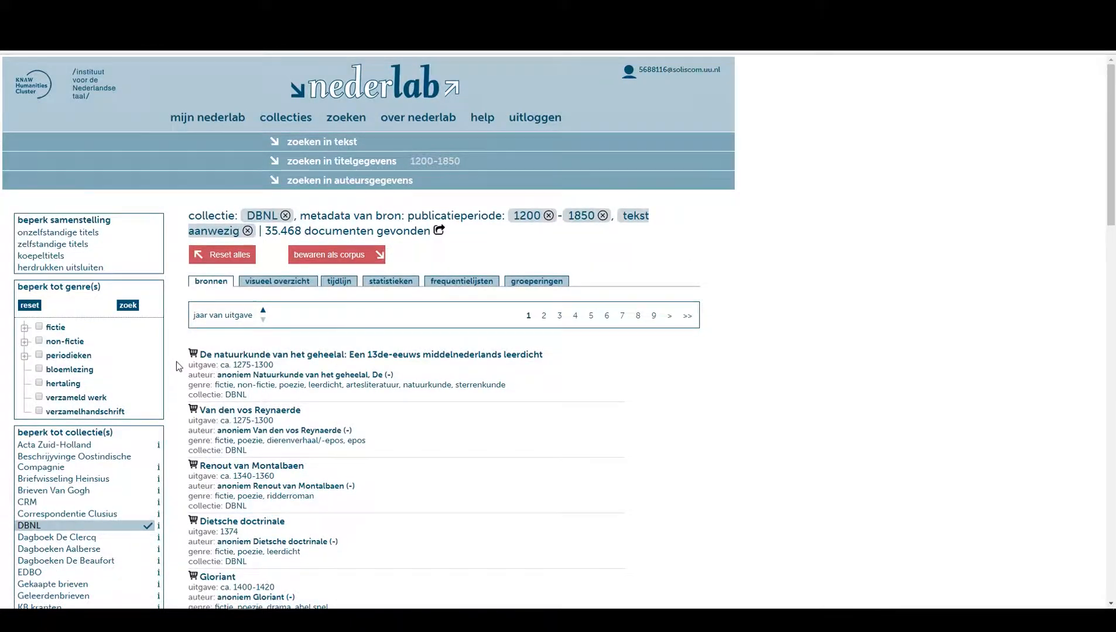
scroll(176, 361, "down", 5)
left_click(41, 426)
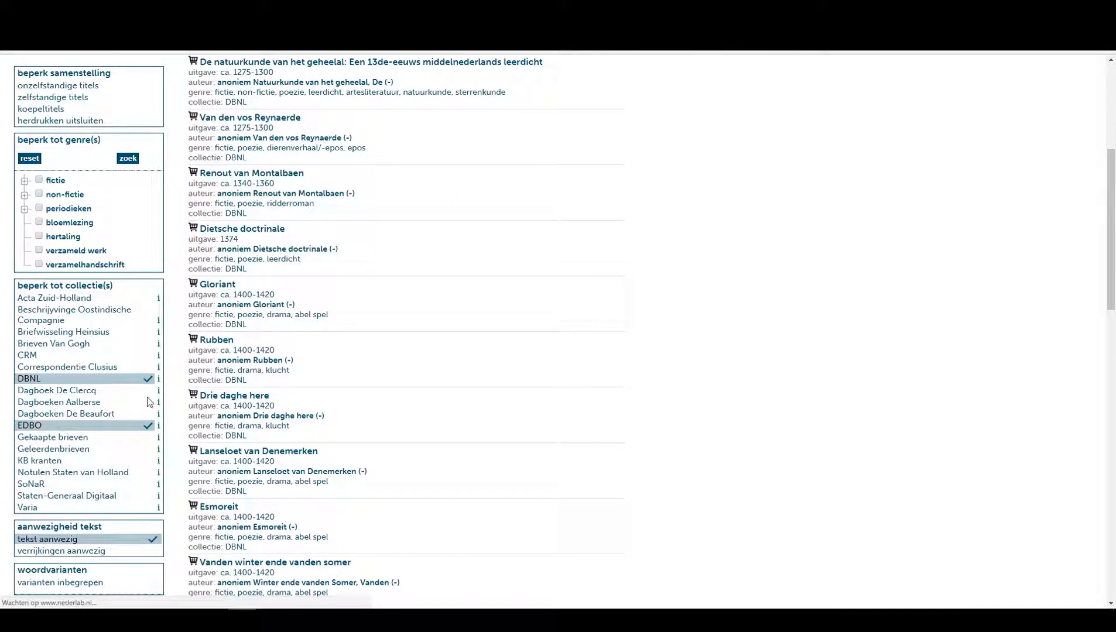
scroll(176, 340, "down", 4)
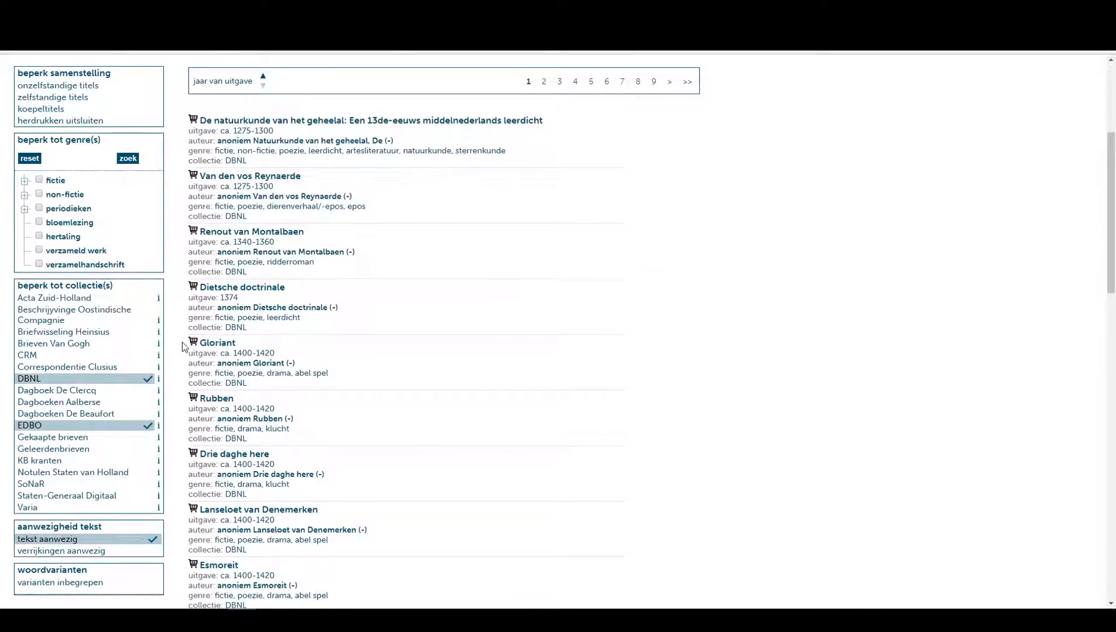
left_click(84, 497)
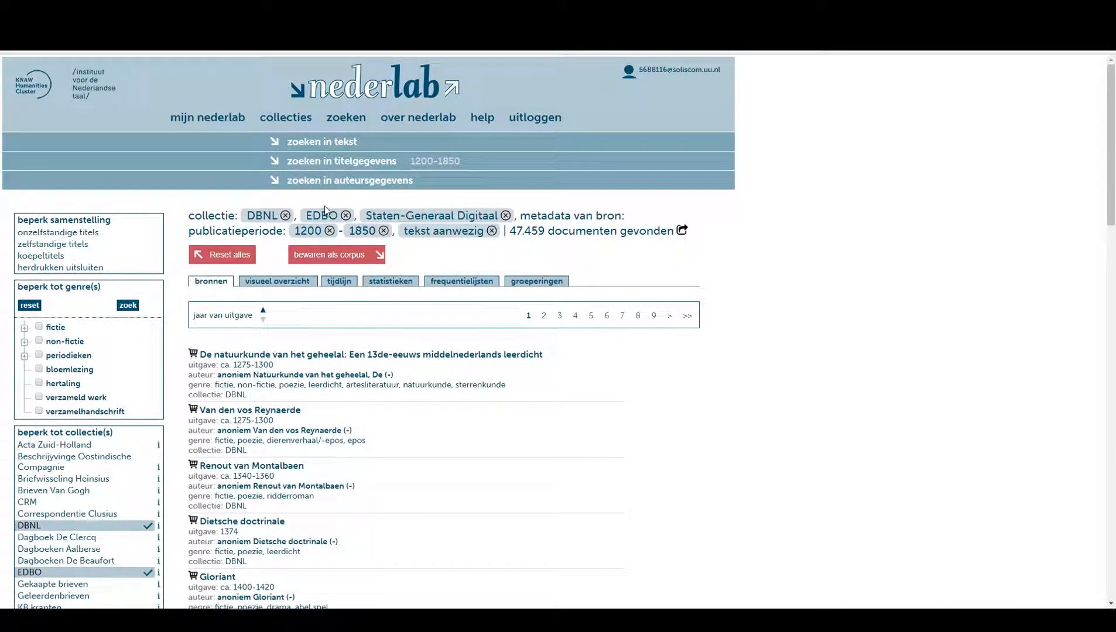
Open the expert Corpus Query Language search for text.
left_click(324, 142)
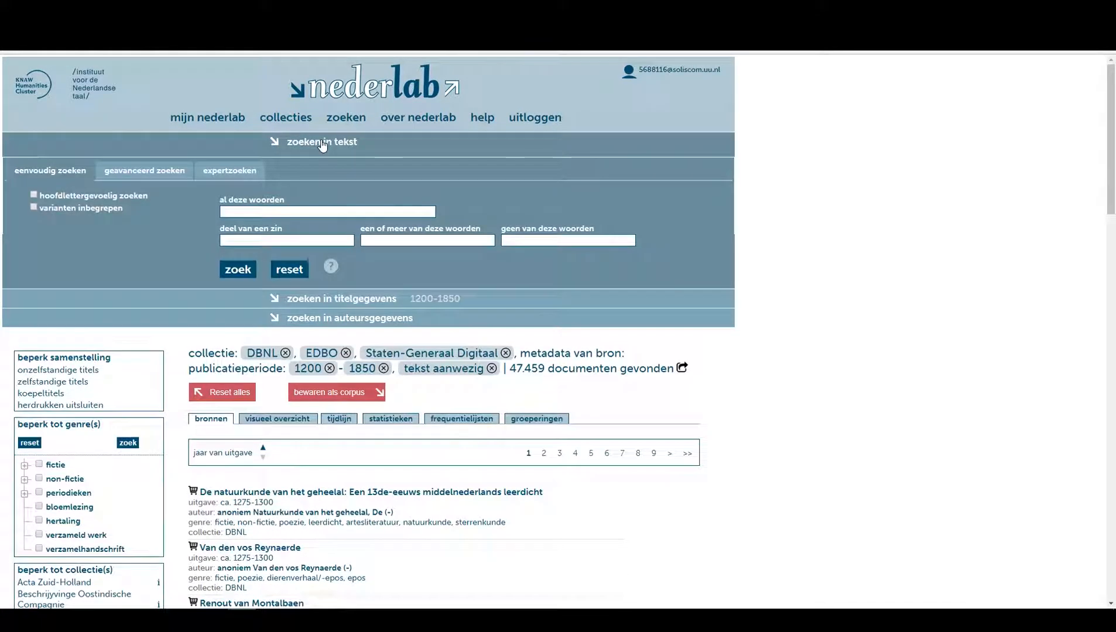
left_click(237, 172)
left_click(260, 260)
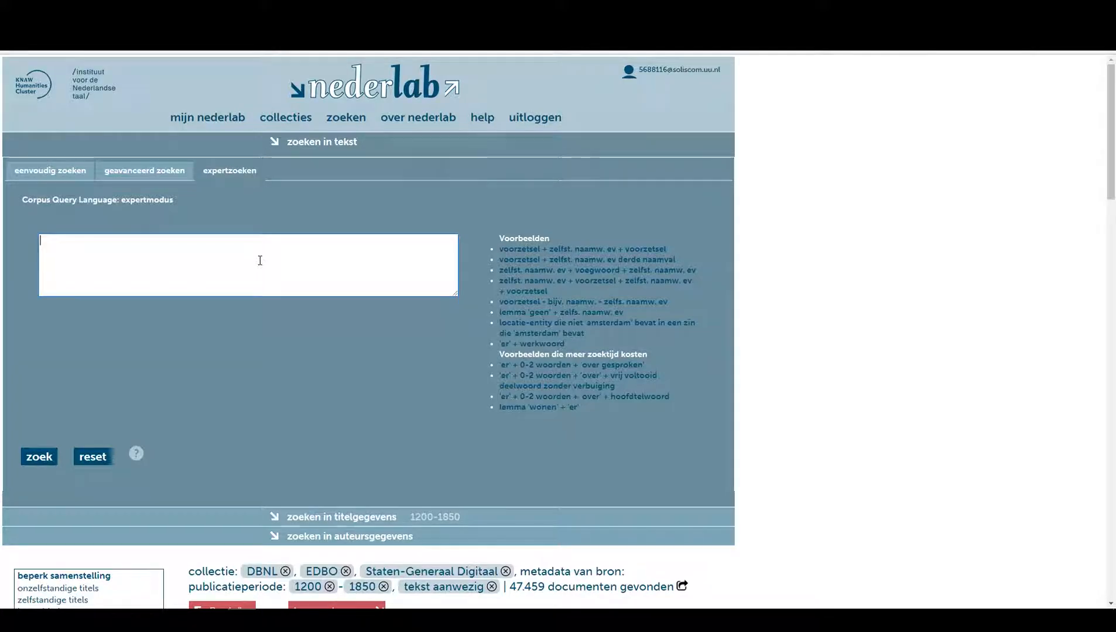
left_click(539, 261)
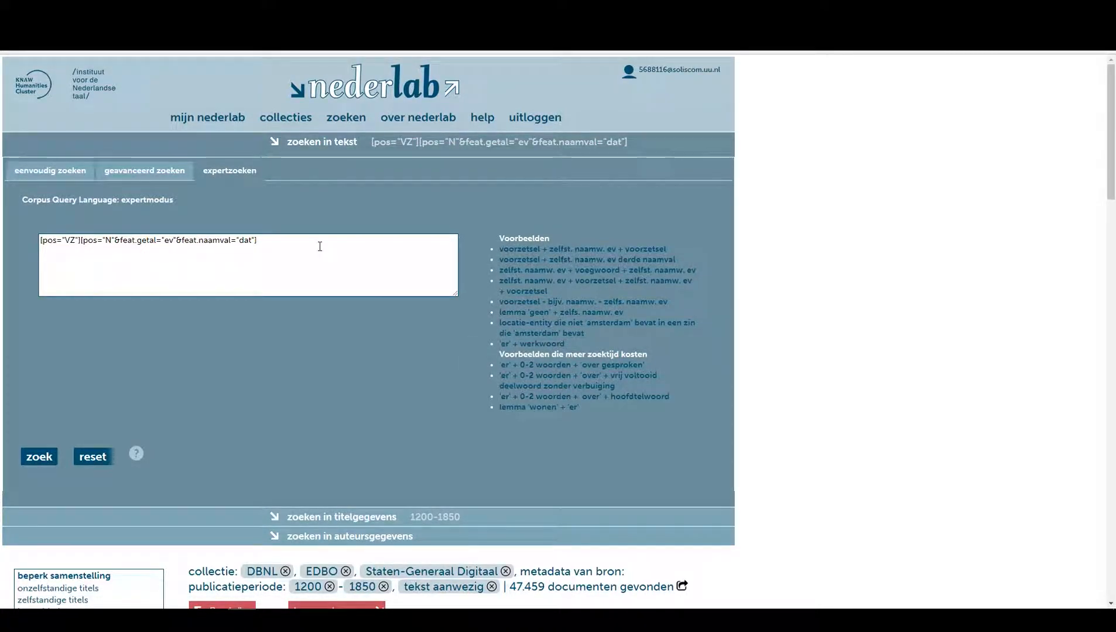
left_click_drag(284, 243, 33, 253)
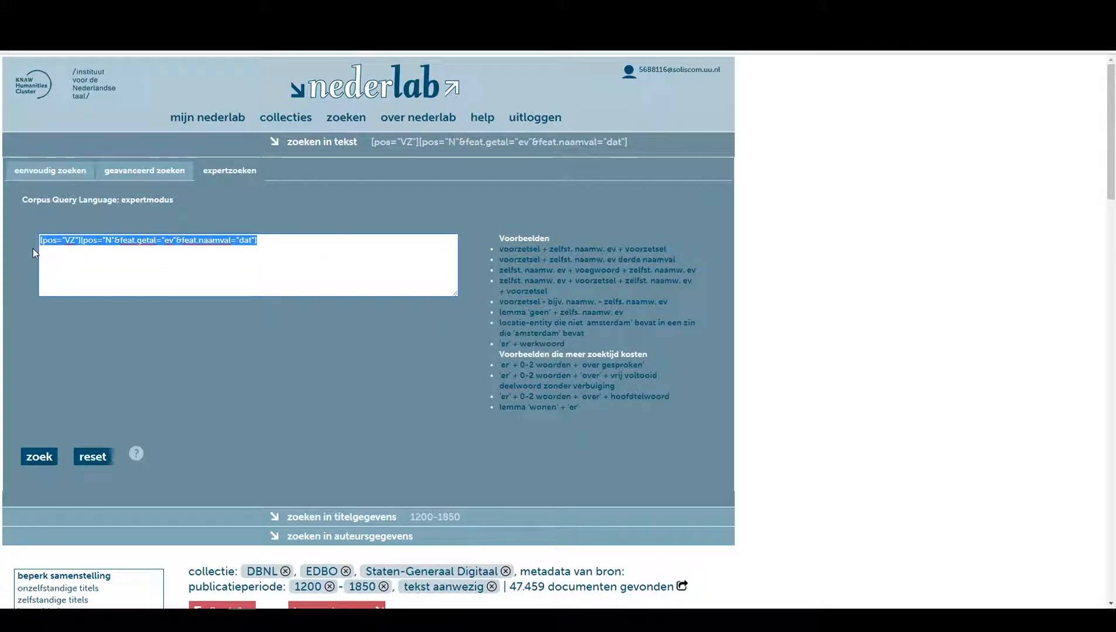
key("BackSpace")
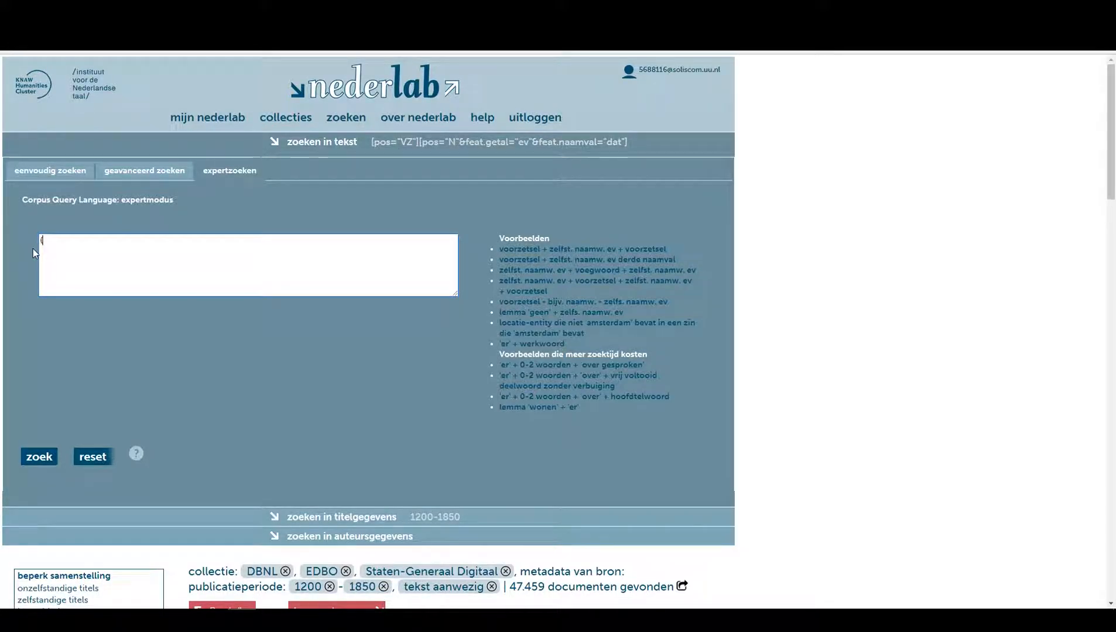
Enter a CQL token matching lemma geven, brengen, verkopen or verzoeken with pos="WW".
type("lemm")
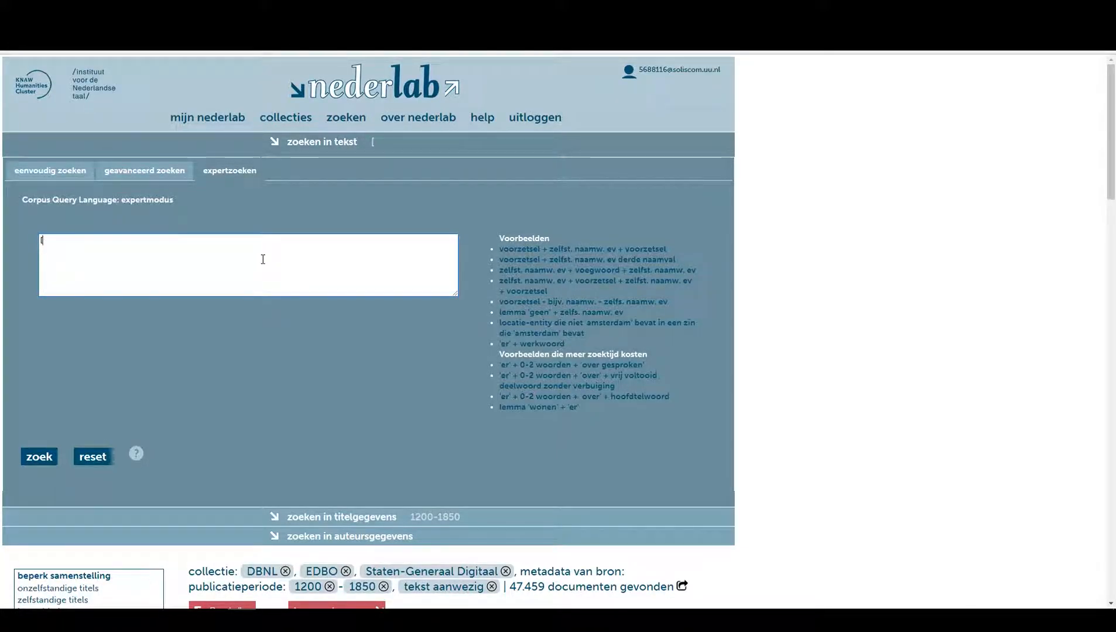
type("(lemma=\"geven\"")
key("BackSpace")
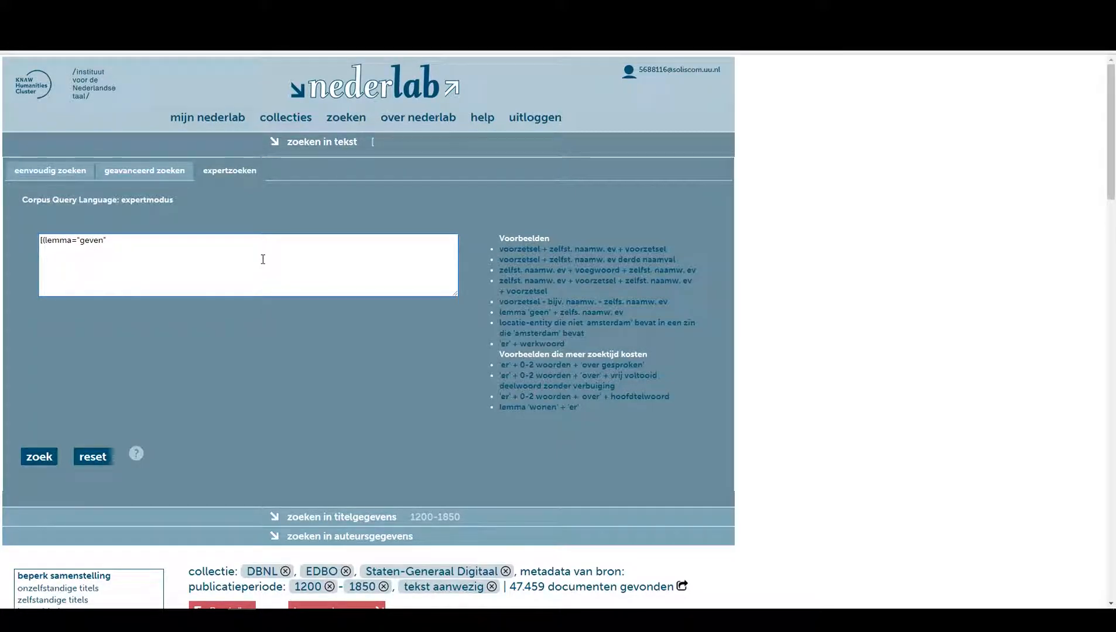
type("|")
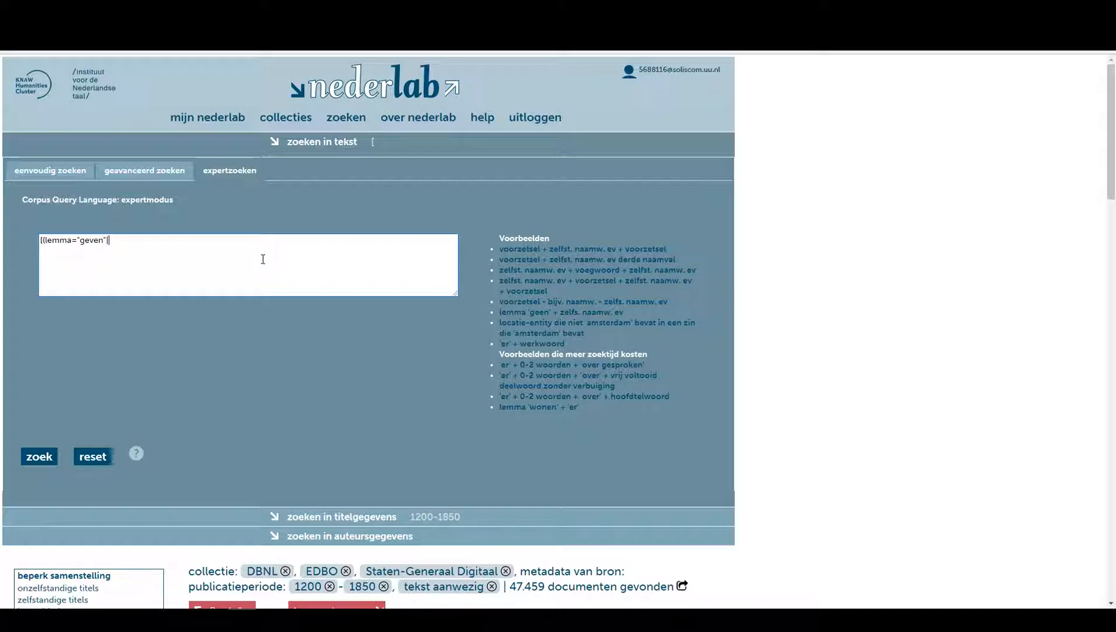
type("lemma=\"brengen")
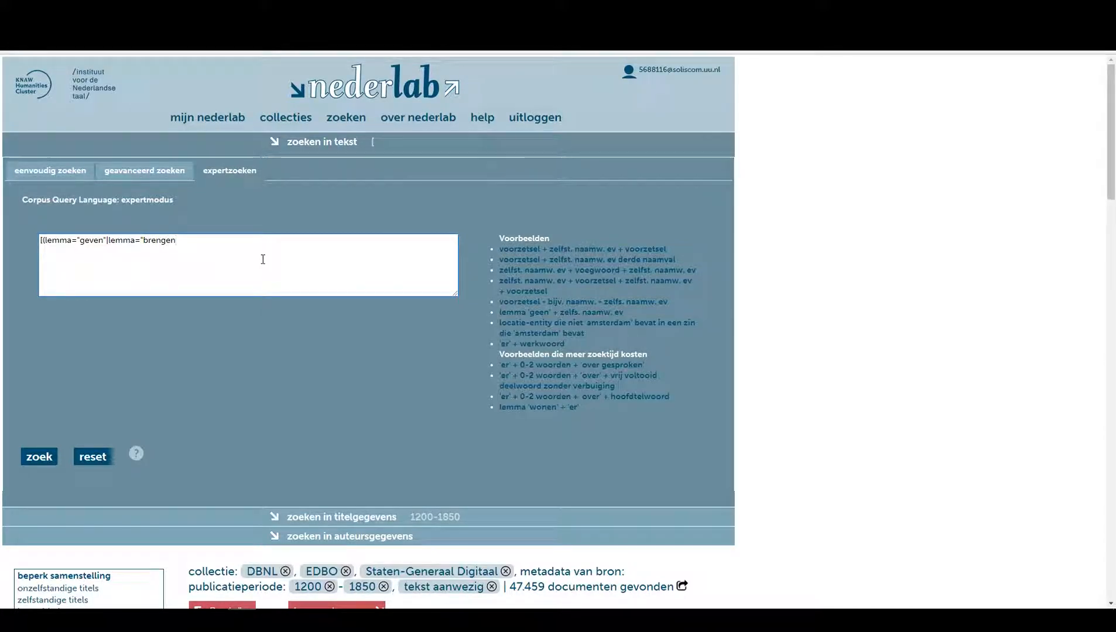
type("\"")
type(")")
type("lemma")
type("=\"verkopen")
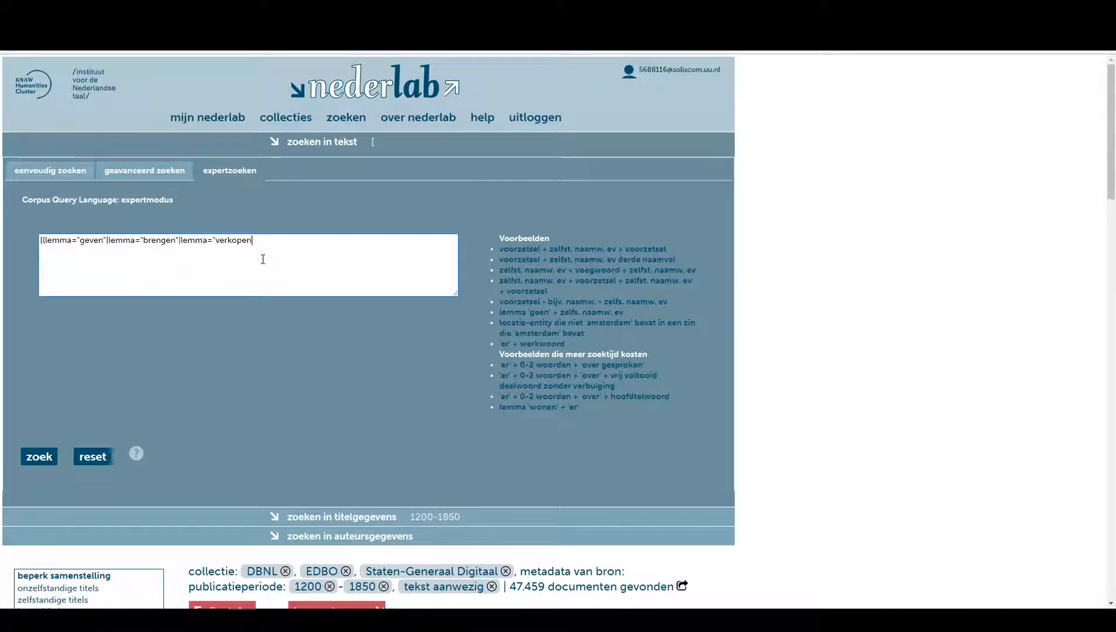
type("\"|")
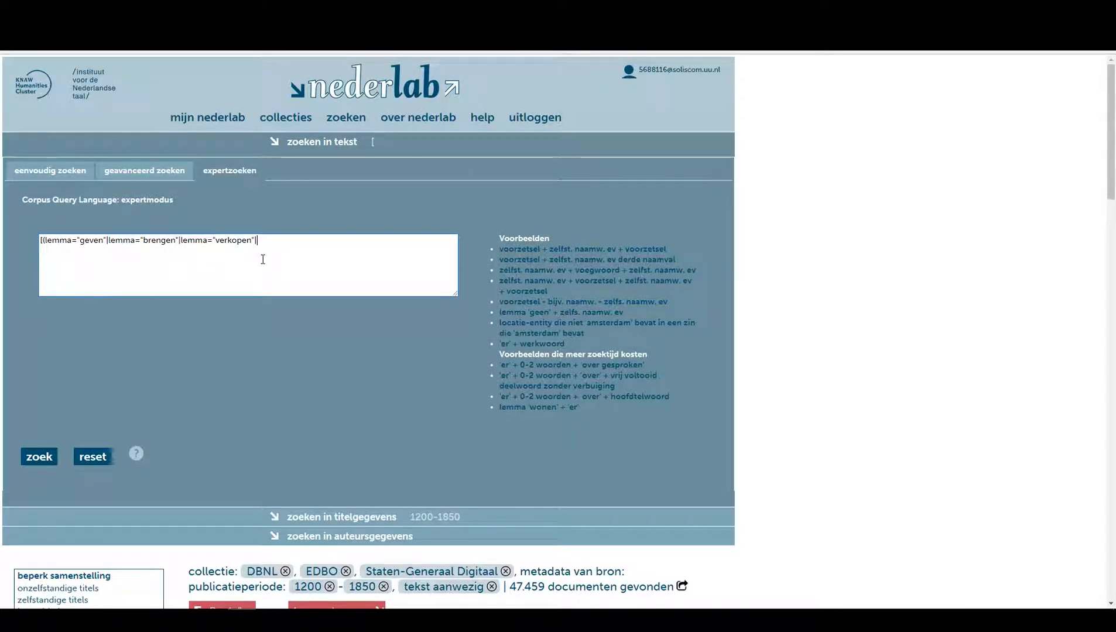
type("lemma=\"verzoeken")
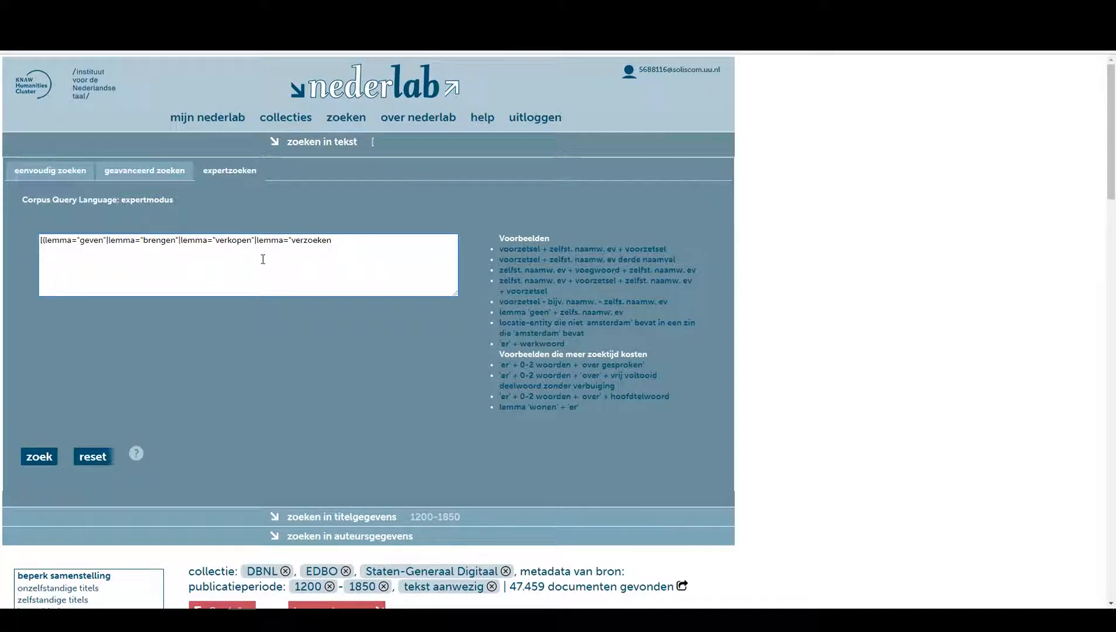
type(")")
type("&po")
type("s")
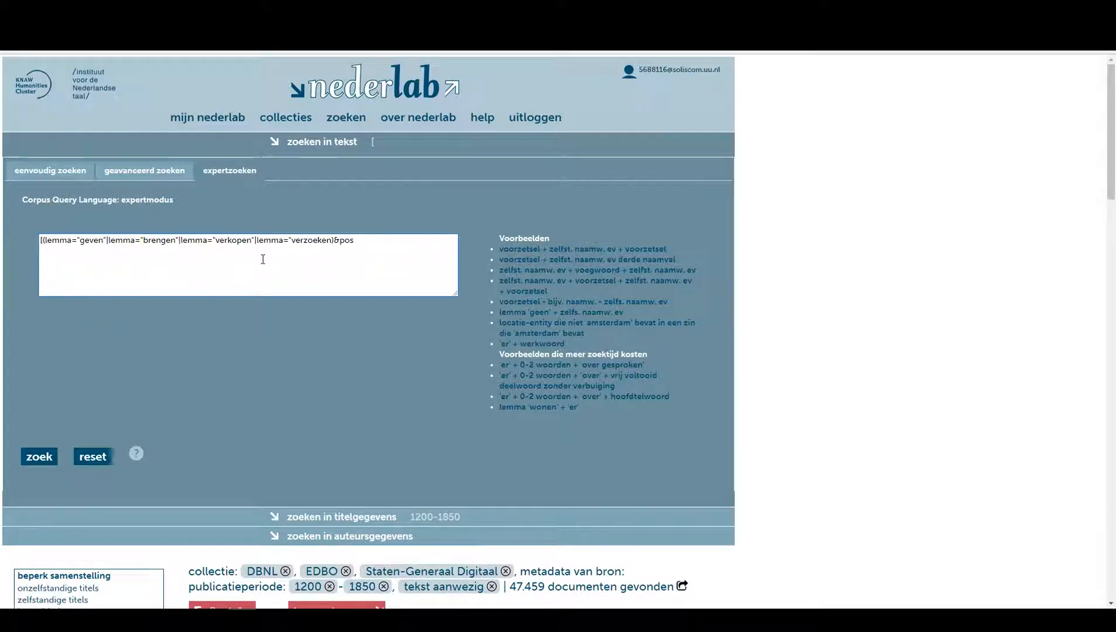
type("=\"WW\"")
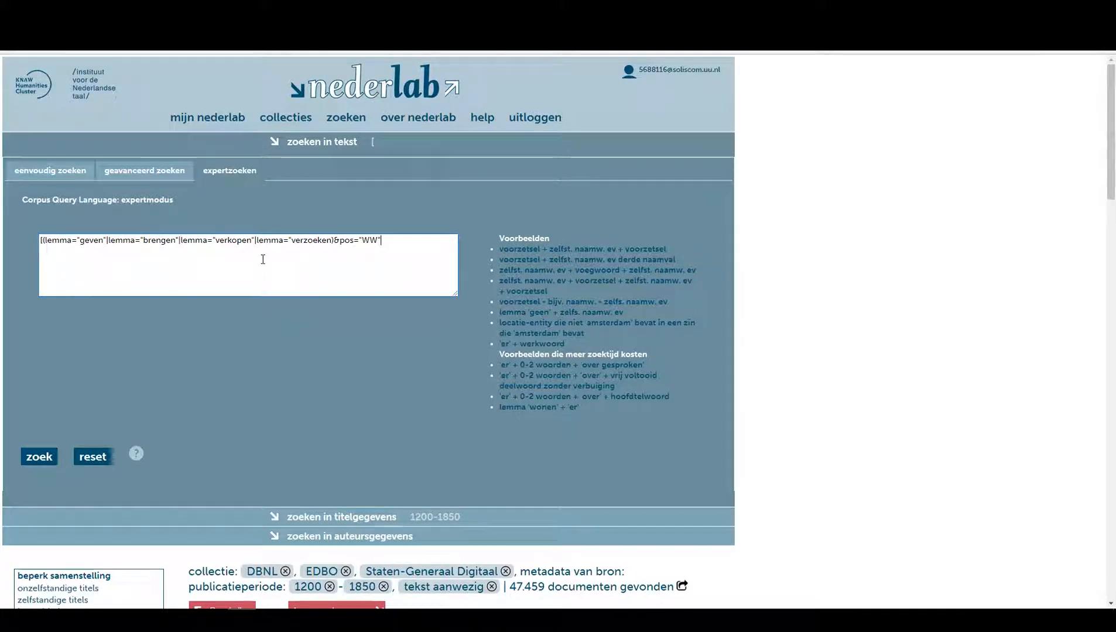
type("]")
Add a token for an optional LID, ADJ or VNW {0,1} followed by pos="N".
type("[")
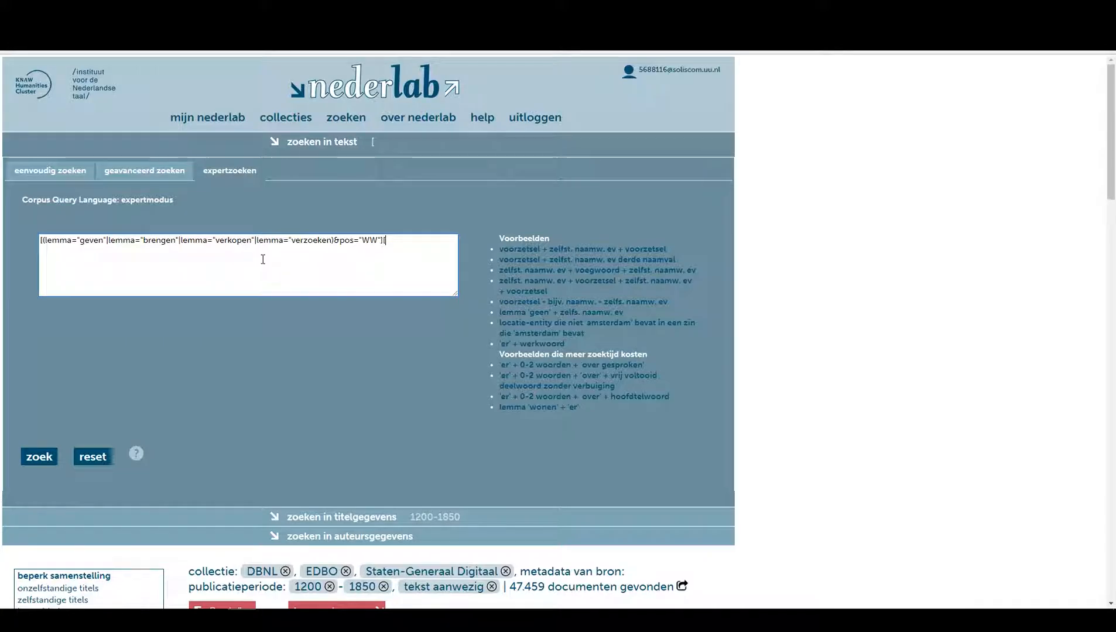
type("(pos=\"LID\")pos=\"ADJ\"")
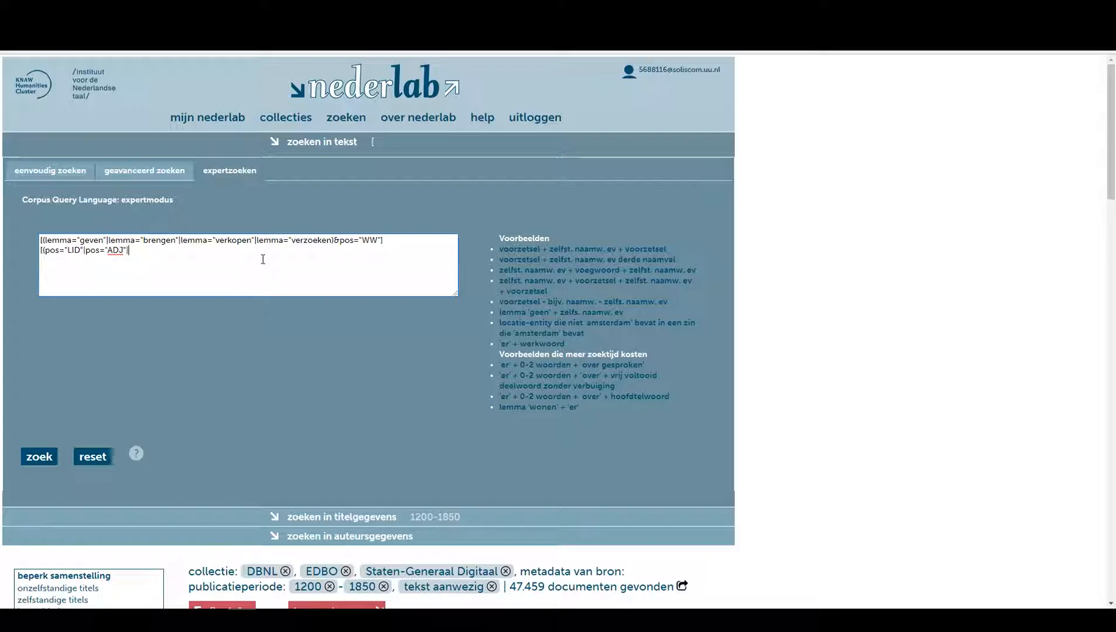
type("|pos=")
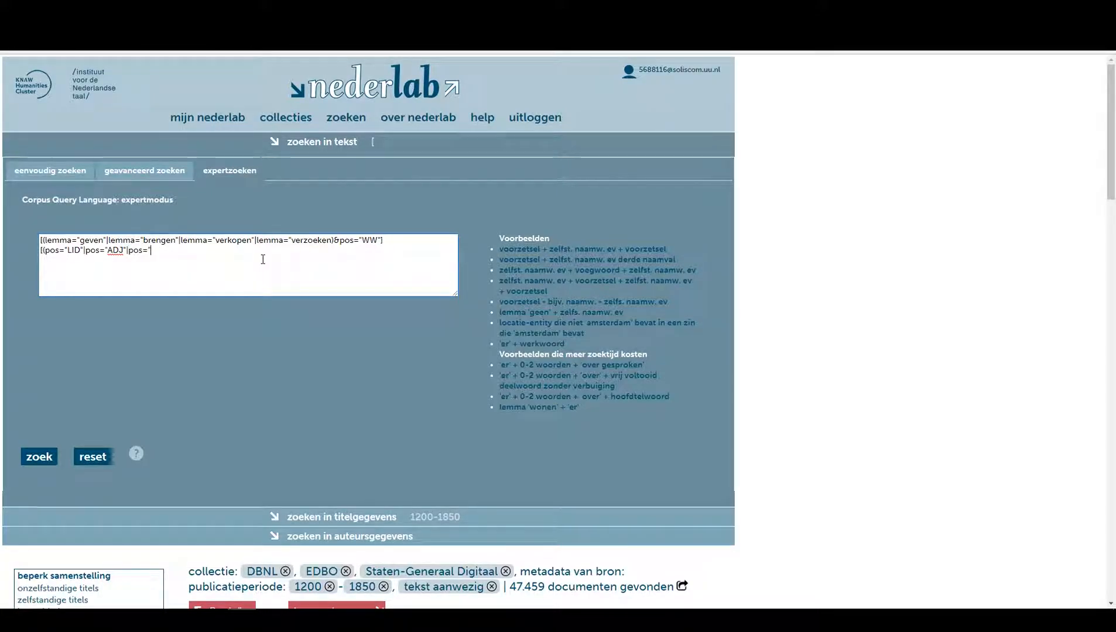
type("\"VNW\")")
type("{0,1}[p")
type("os=\"N\"]")
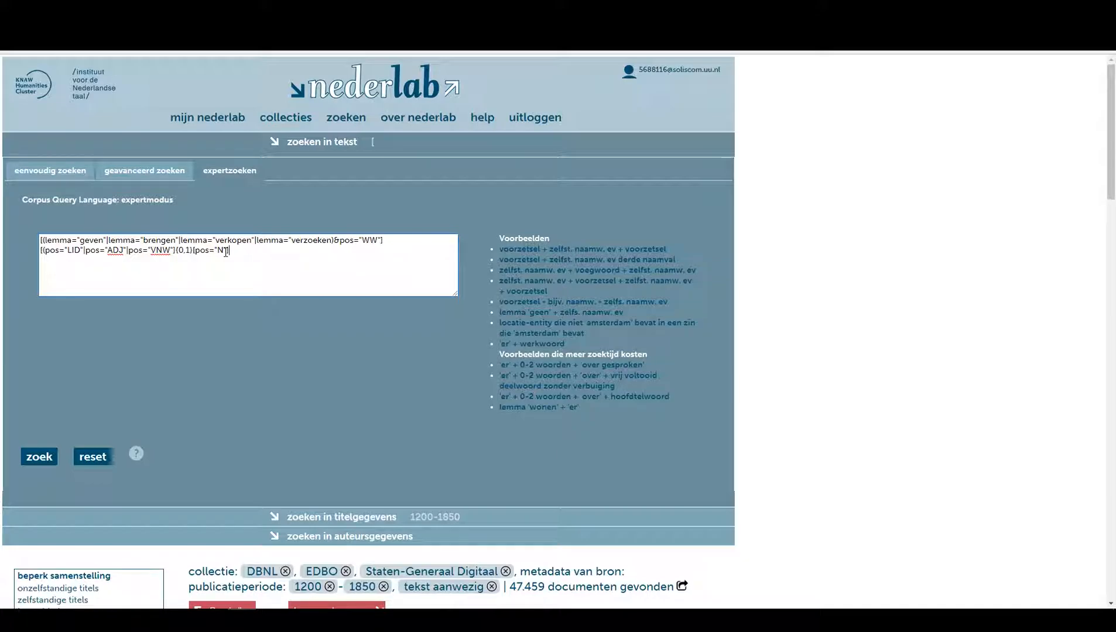
Paste a second copy of the optional LID/ADJ/VNW plus noun part at the end of the query.
triple_click(226, 252)
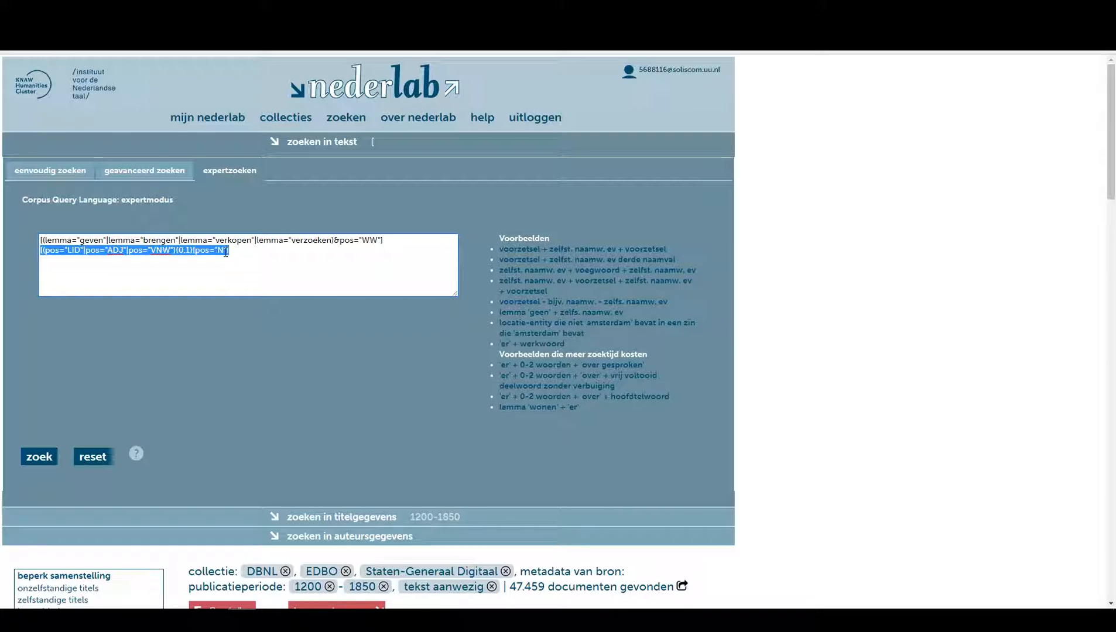
left_click(225, 252)
type("[(pos=\"LID\"|pos=\"ADJ\"|pos=\"VNW\"){0,1}[pos=\"N\"]")
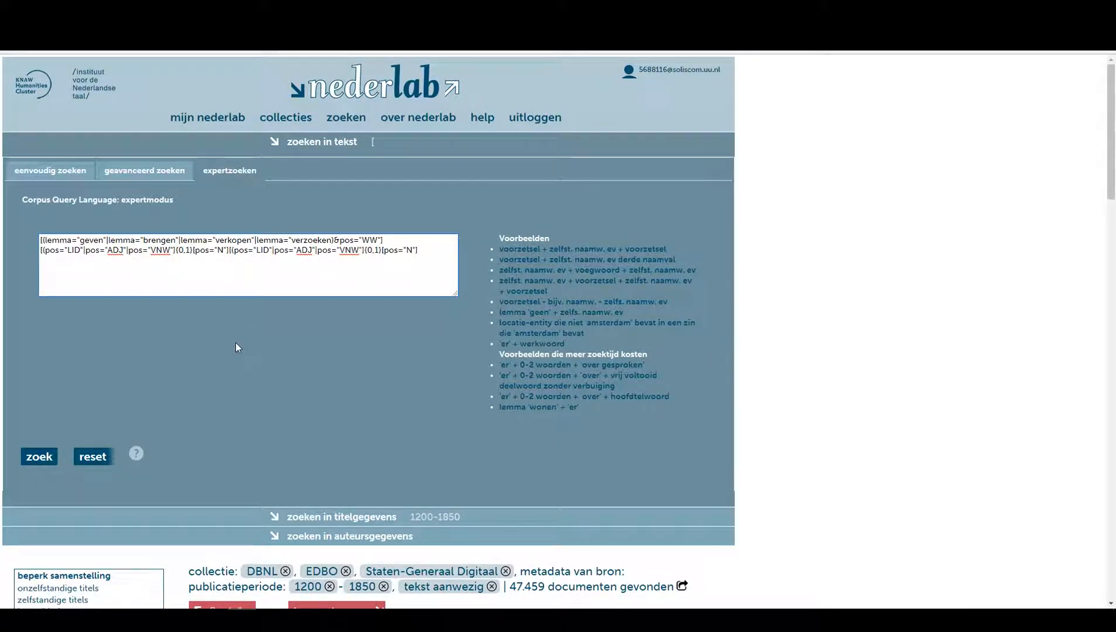
Close the parentheses around both optional LID/ADJ/VNW groups and run the search.
left_click(40, 461)
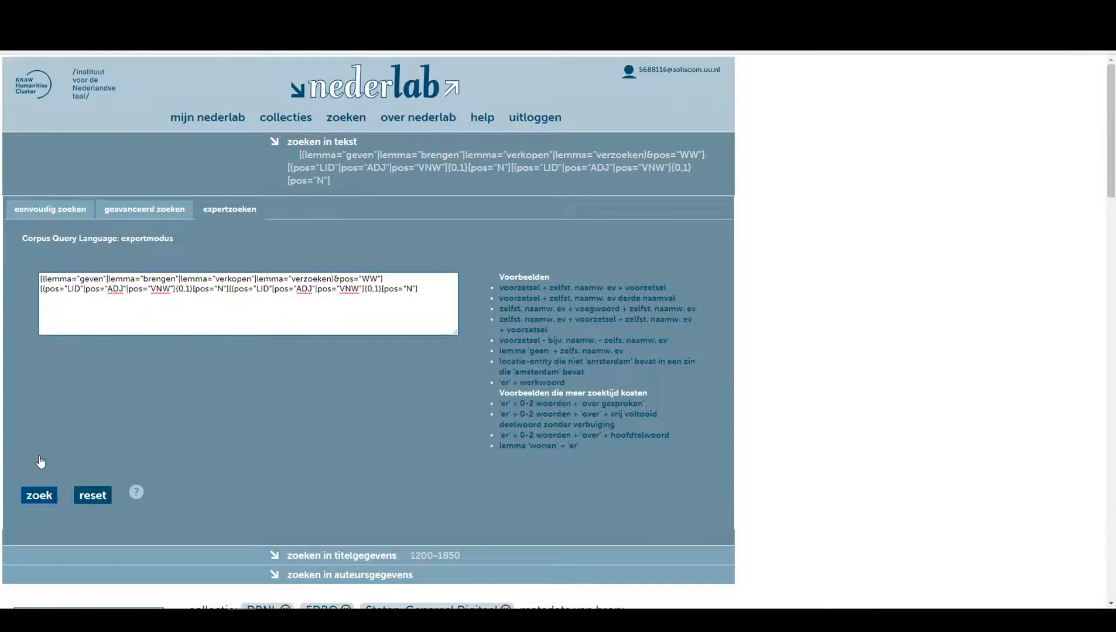
left_click(40, 499)
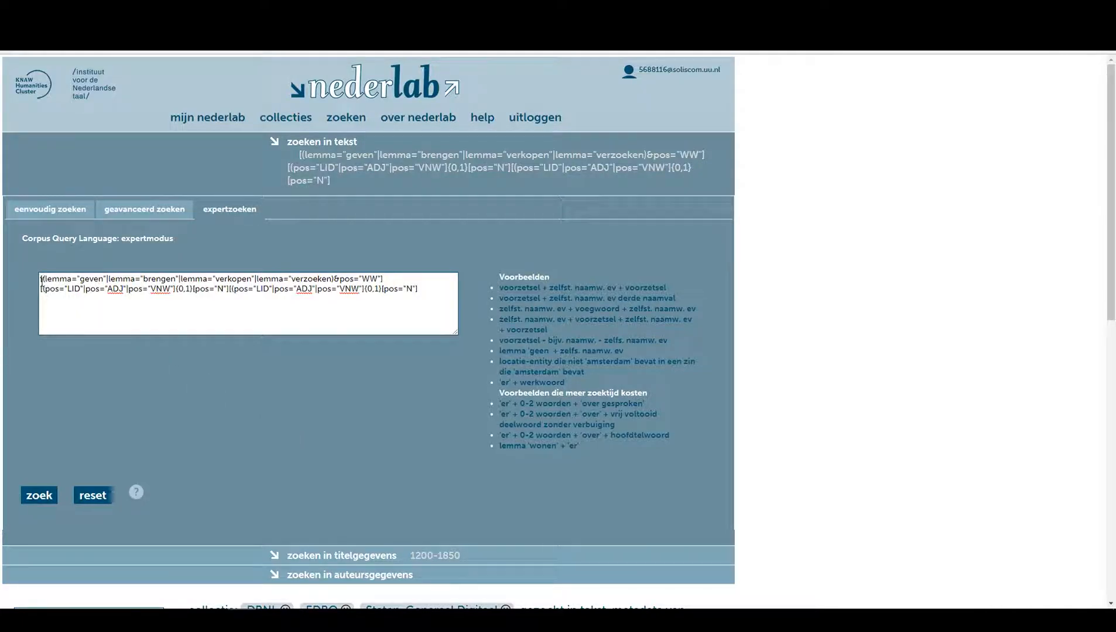
left_click_drag(40, 278, 427, 278)
left_click(428, 290)
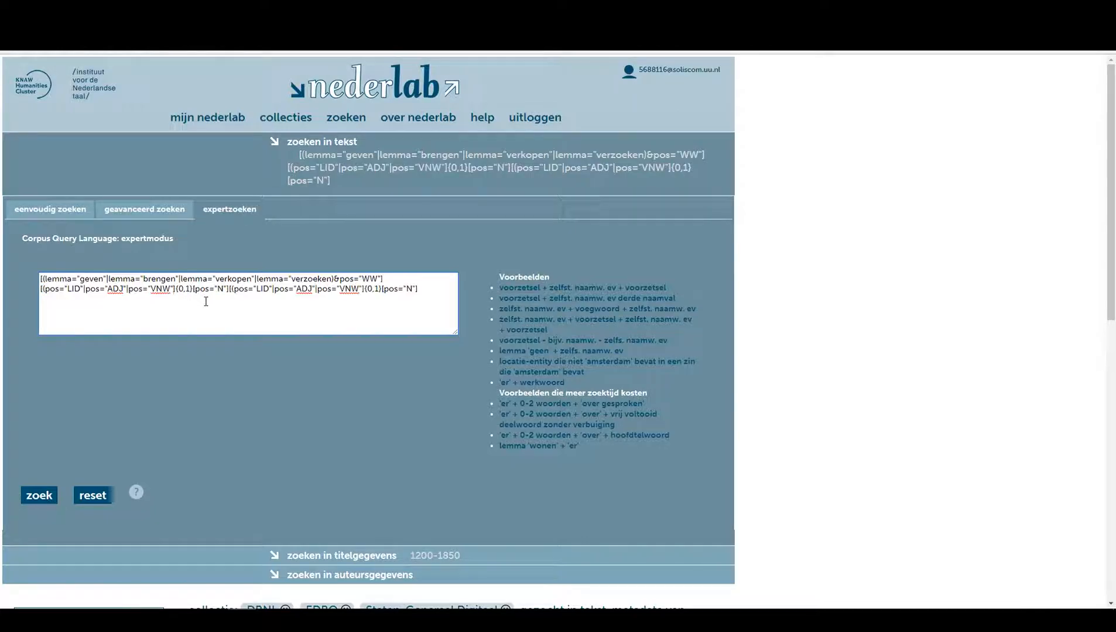
type(")")
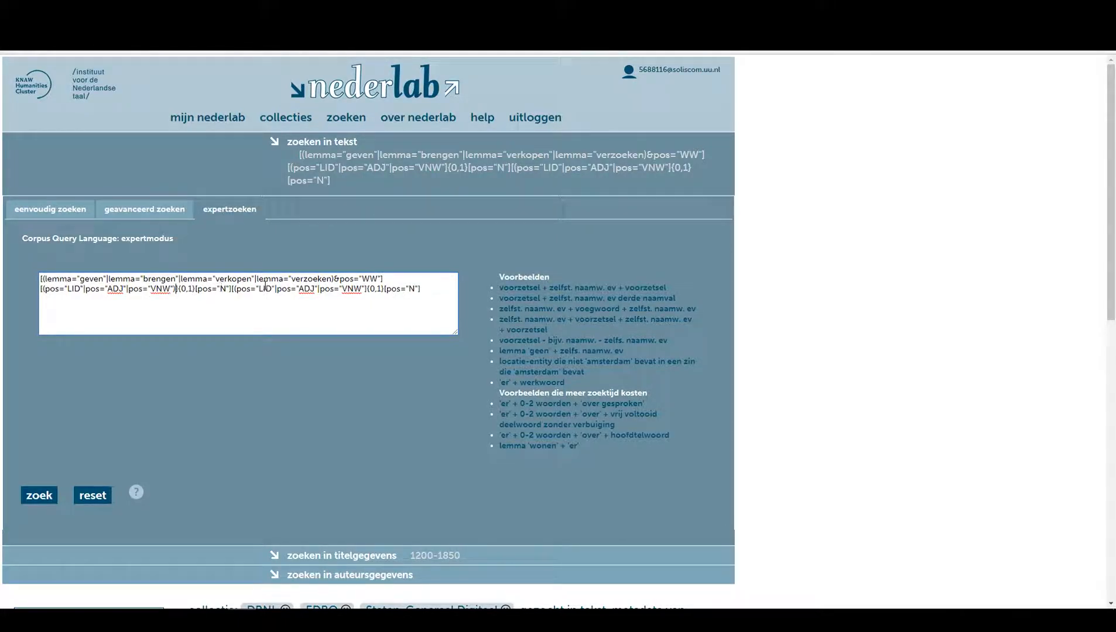
left_click(363, 288)
type(")")
left_click(381, 353)
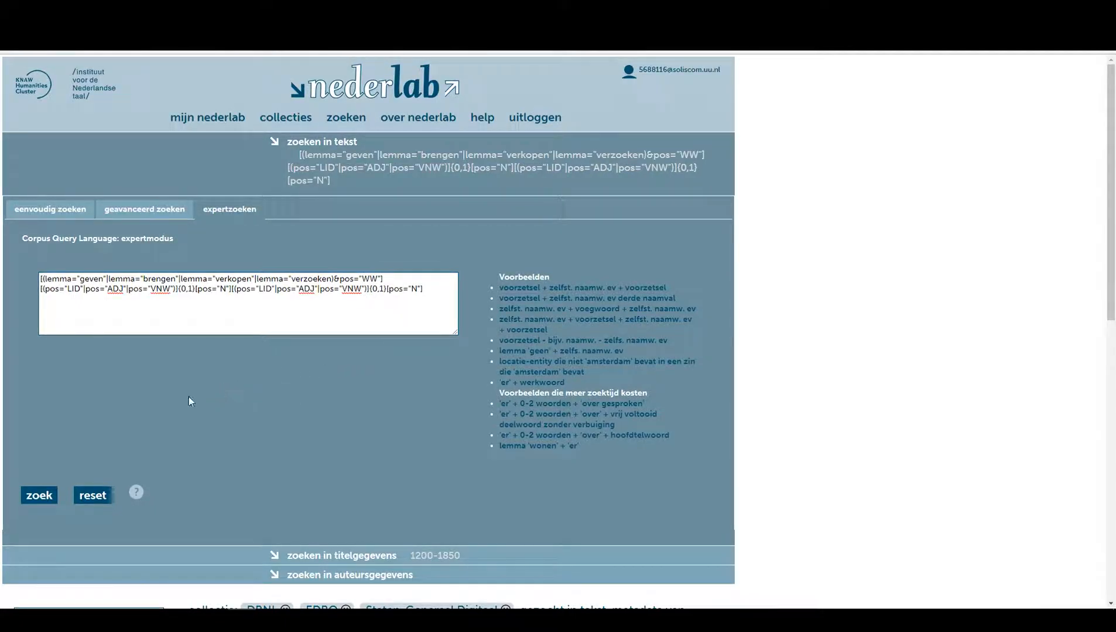
left_click(37, 497)
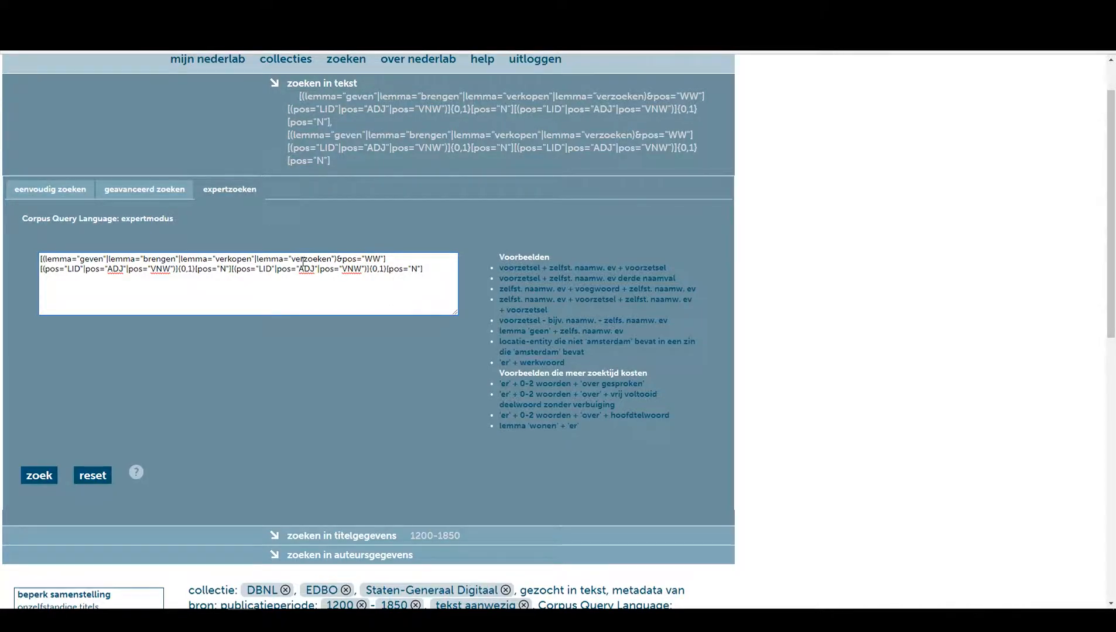
left_click_drag(292, 259, 332, 259)
left_click(349, 270)
left_click(39, 477)
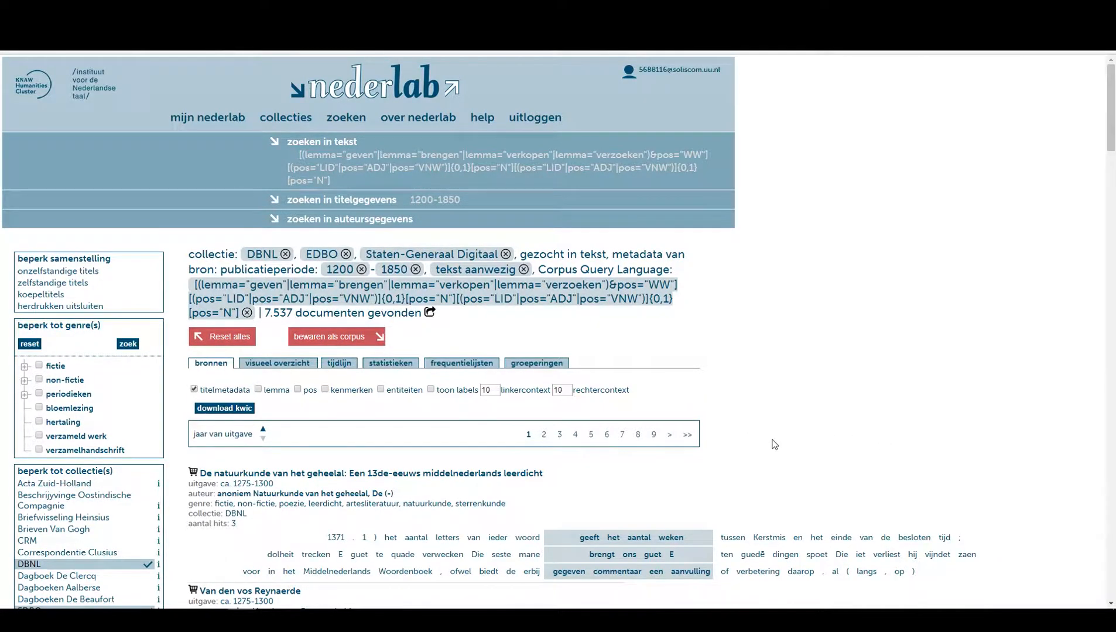
Scroll through the search results and examine the matched verb phrases.
scroll(473, 412, "down", 3)
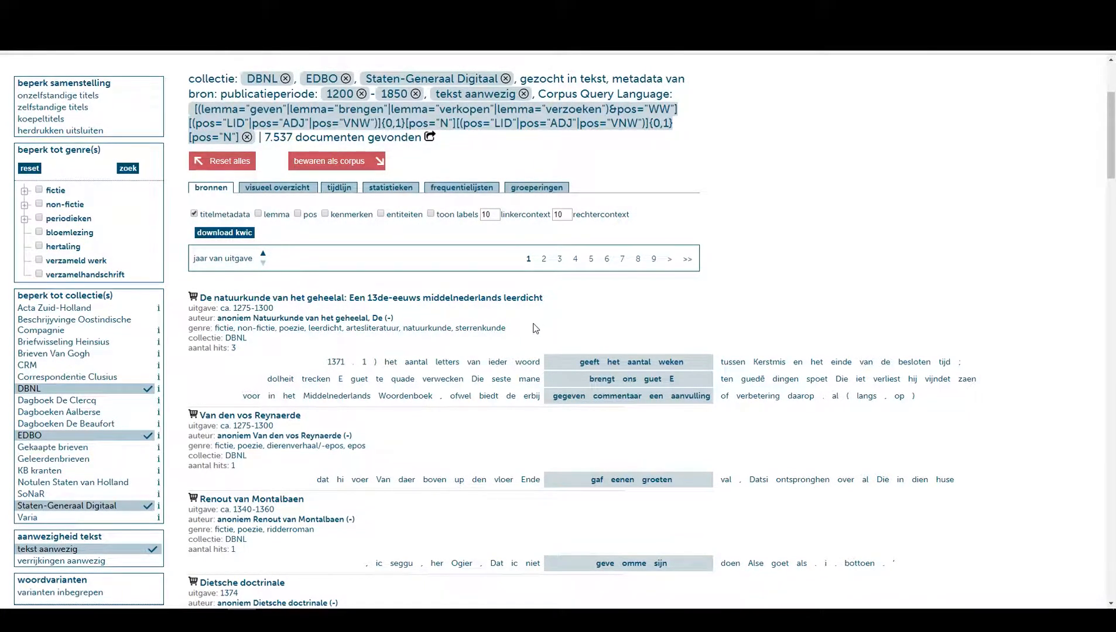
scroll(530, 325, "down", 2)
scroll(507, 308, "down", 2)
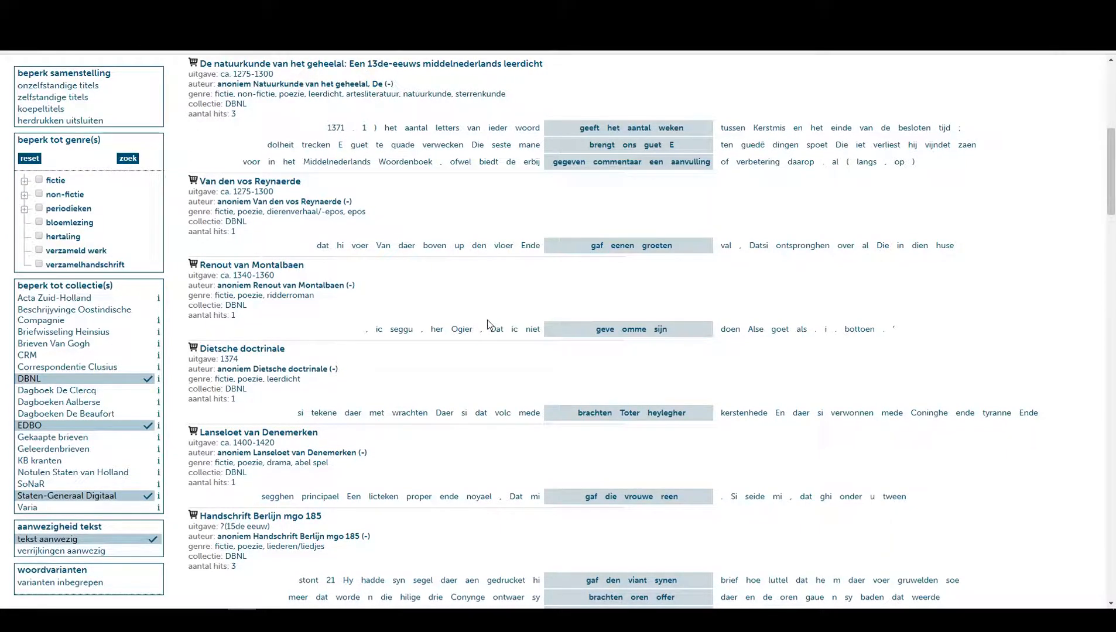
double_click(617, 246)
left_click(632, 272)
left_click_drag(613, 246, 674, 247)
left_click(653, 276)
scroll(641, 295, "down", 3)
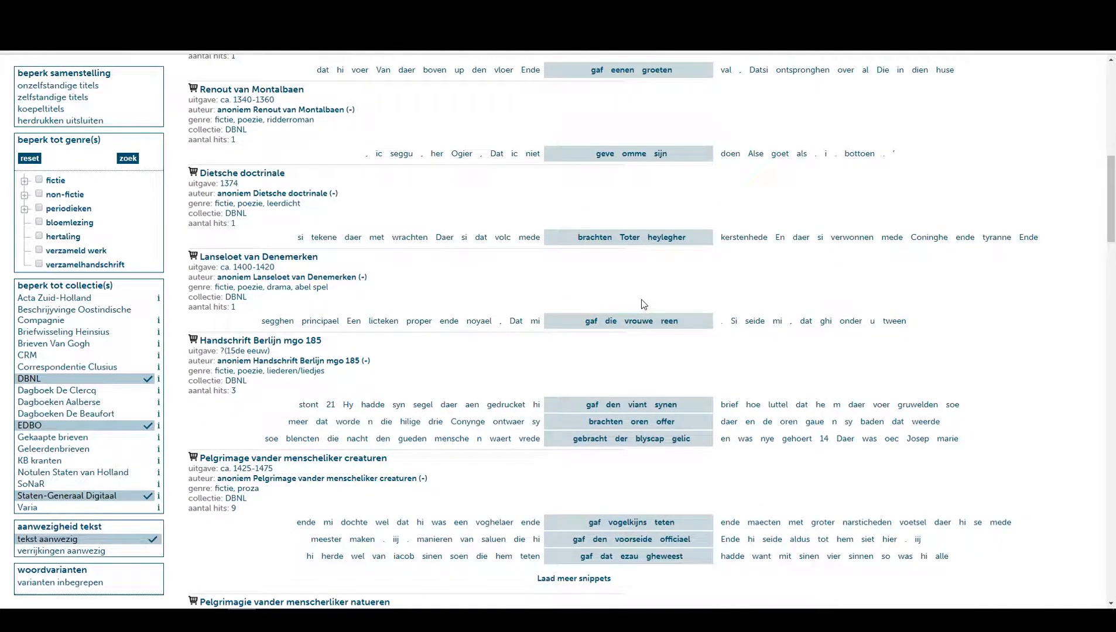
scroll(639, 320, "up", 5)
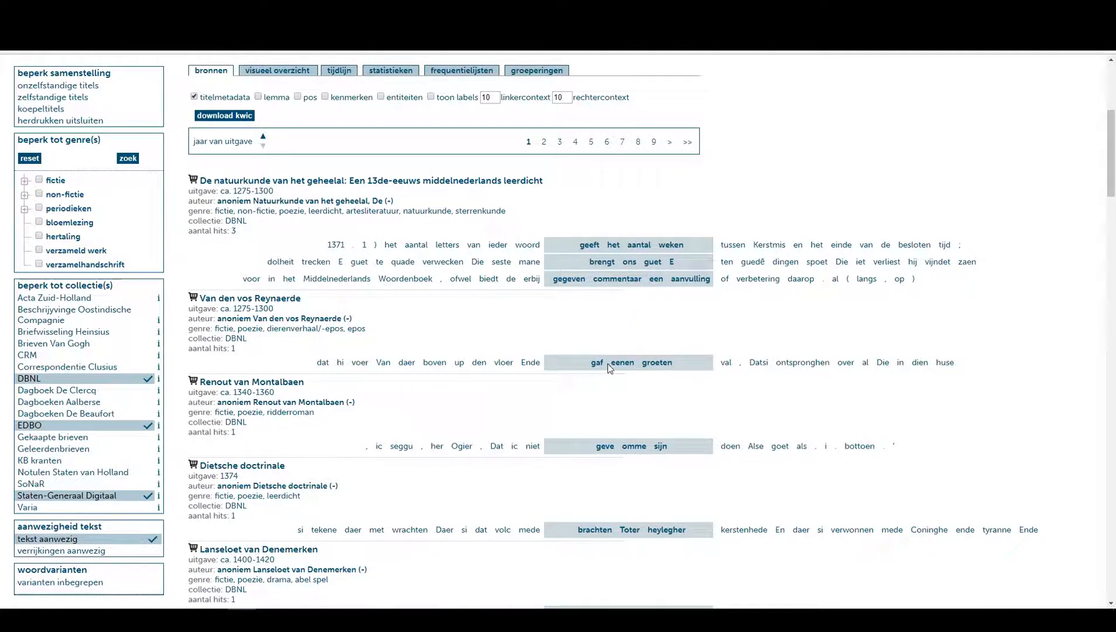
Show part-of-speech labels in the results and examine the tags of the hits.
left_click_drag(610, 363, 636, 364)
left_click(298, 97)
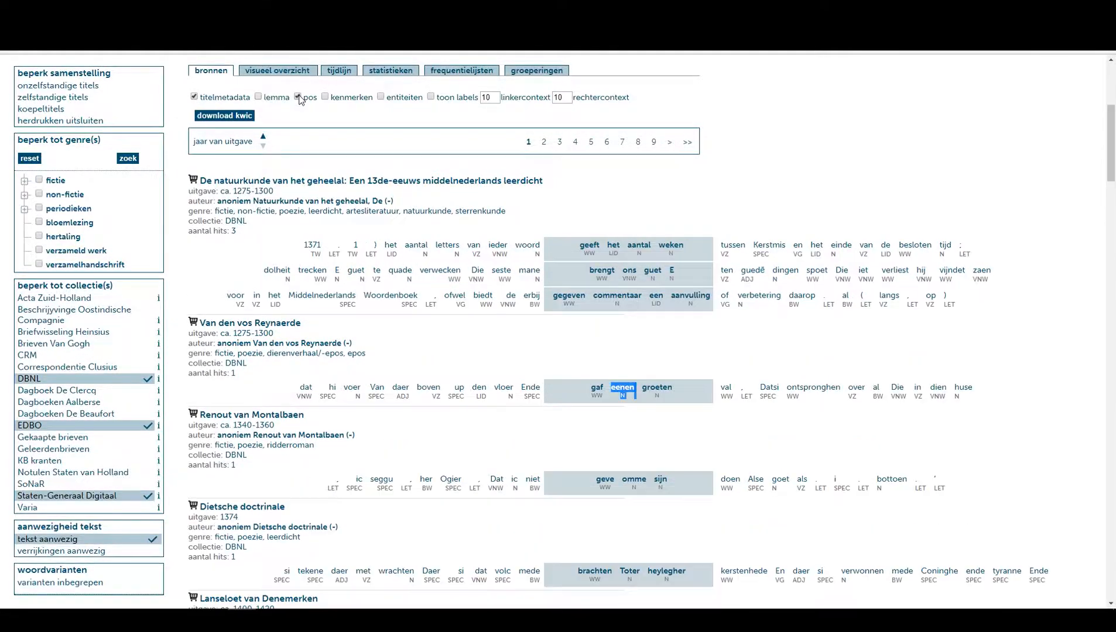
double_click(623, 396)
scroll(593, 319, "up", 3)
scroll(612, 340, "down", 3)
scroll(618, 344, "down", 2)
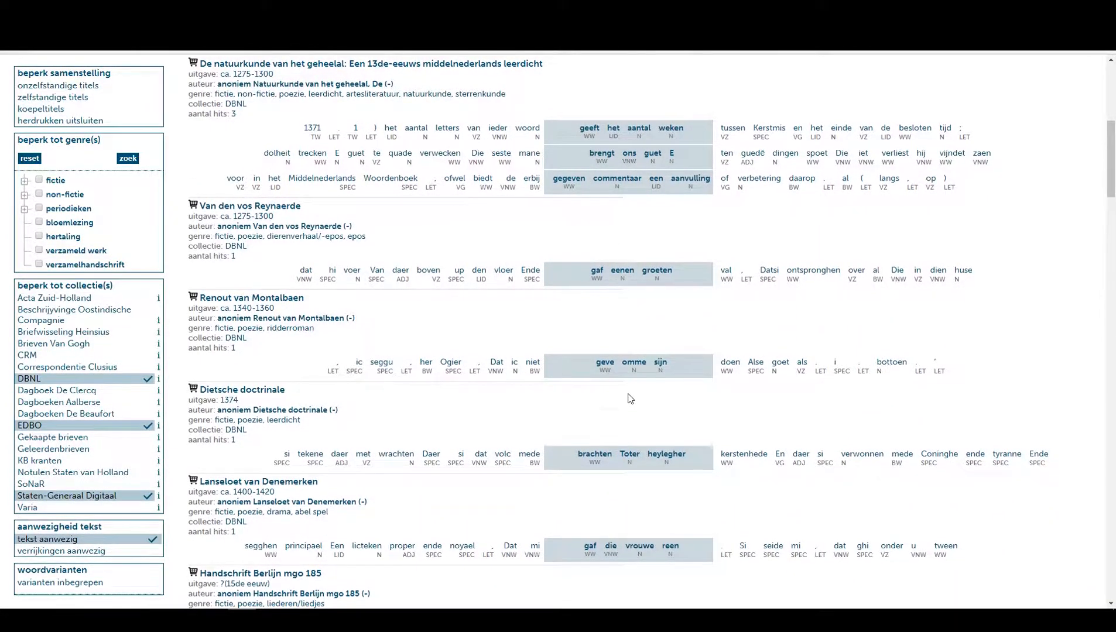
scroll(630, 395, "up", 4)
scroll(630, 393, "down", 2)
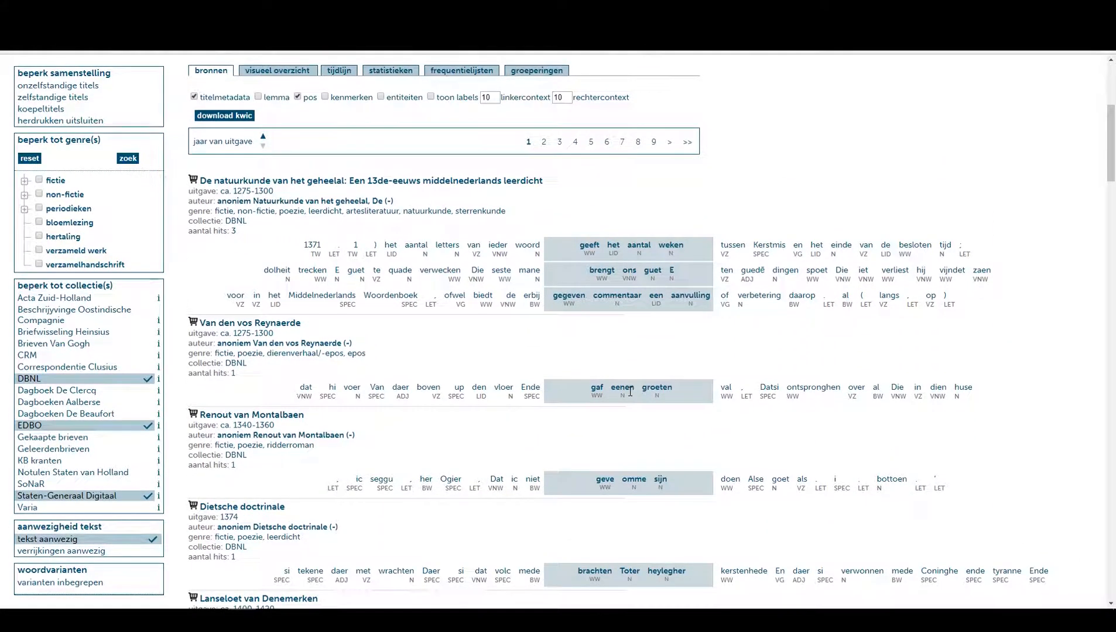
scroll(630, 411, "up", 5)
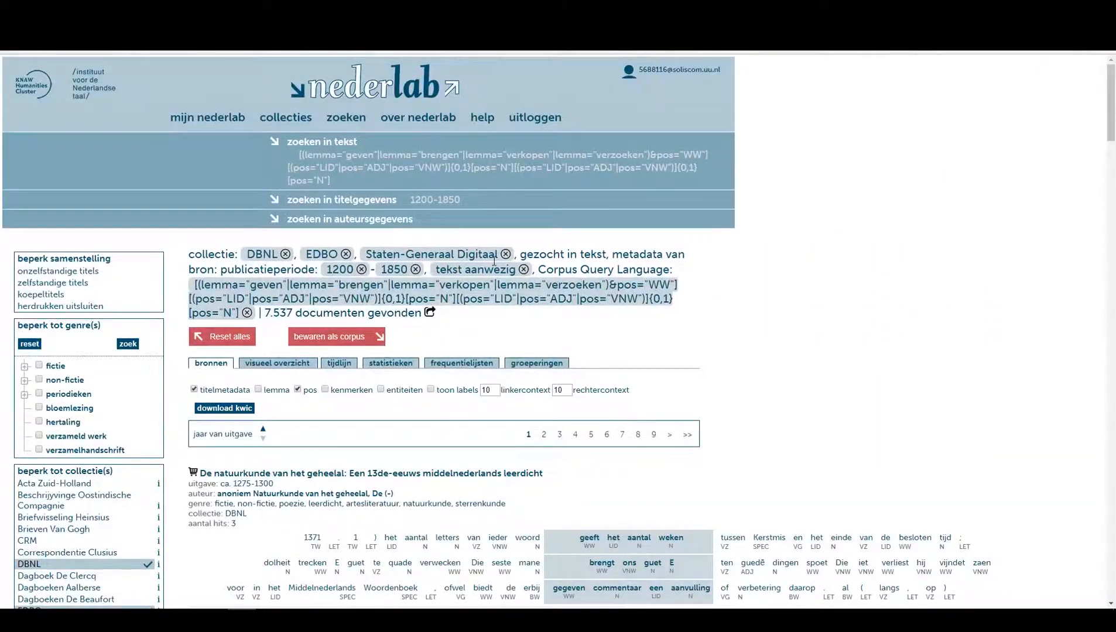
Remove the {0,1} quantifiers from both LID/ADJ/VNW groups in the expert query and run the search again.
left_click(352, 142)
left_click(239, 209)
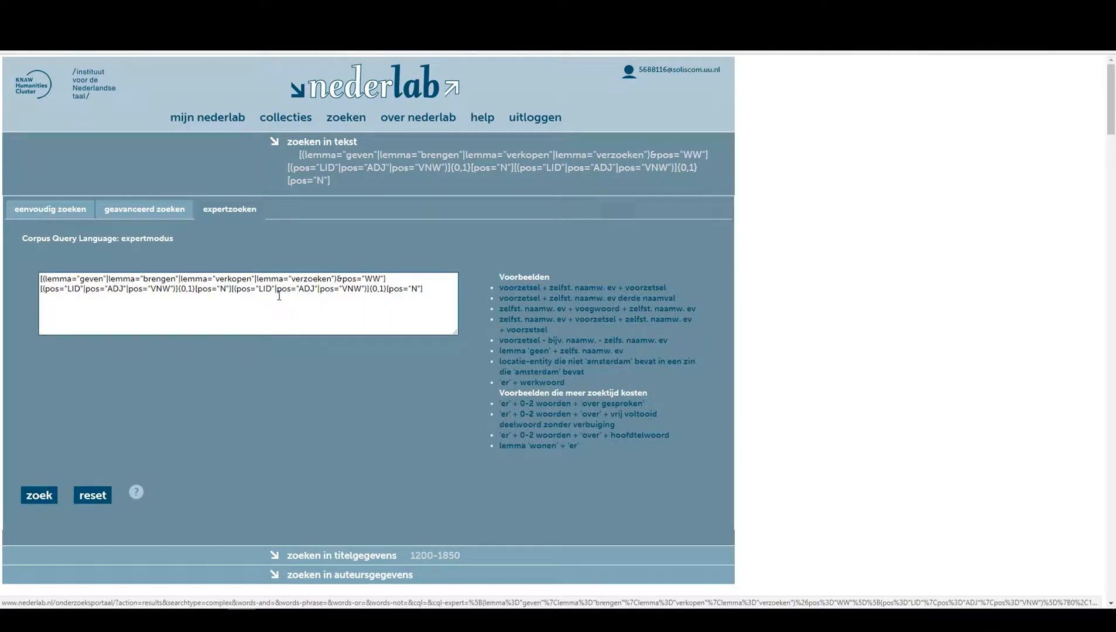
left_click(179, 289)
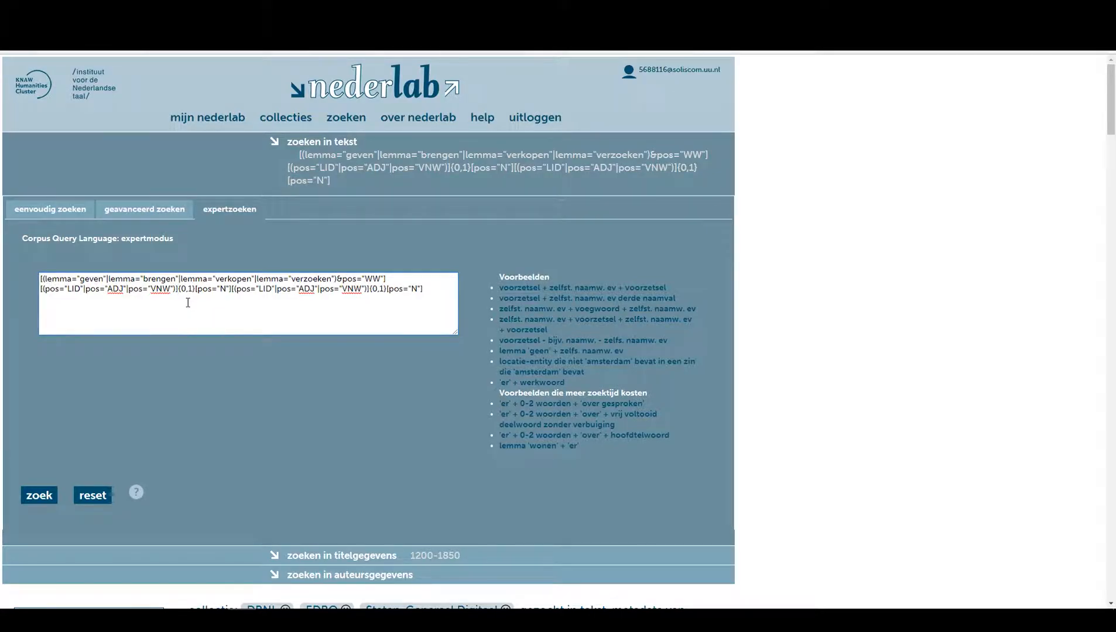
key("Delete")
key("Delete")
key("Delete")
key("Delete")
key("Delete")
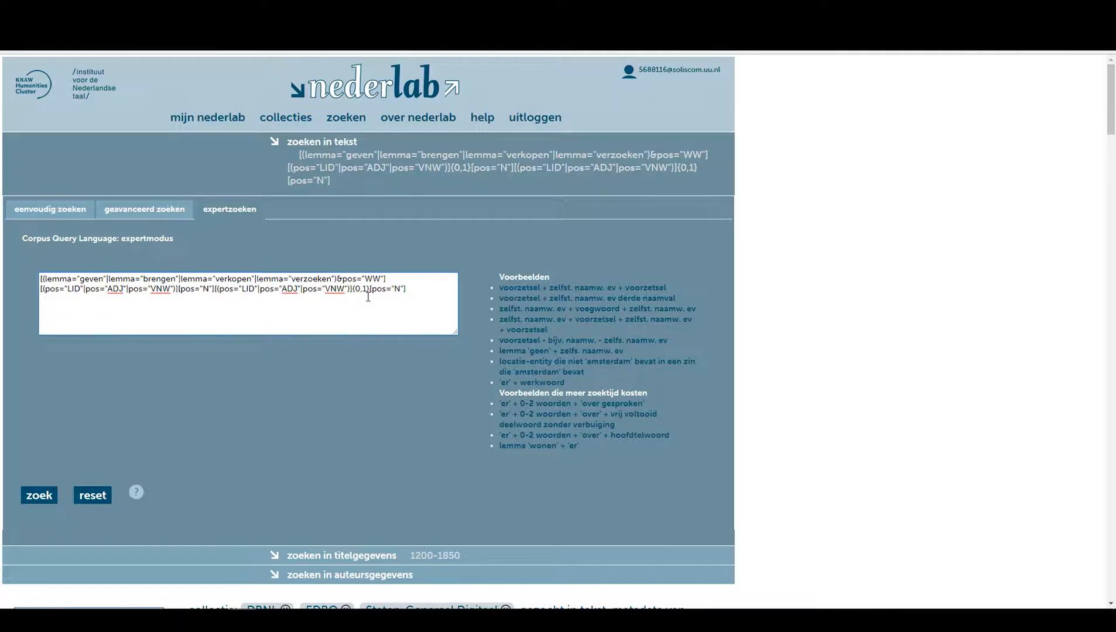
key("Delete")
key("Delete")
key("Delete")
key("Delete")
key("Delete")
left_click(40, 498)
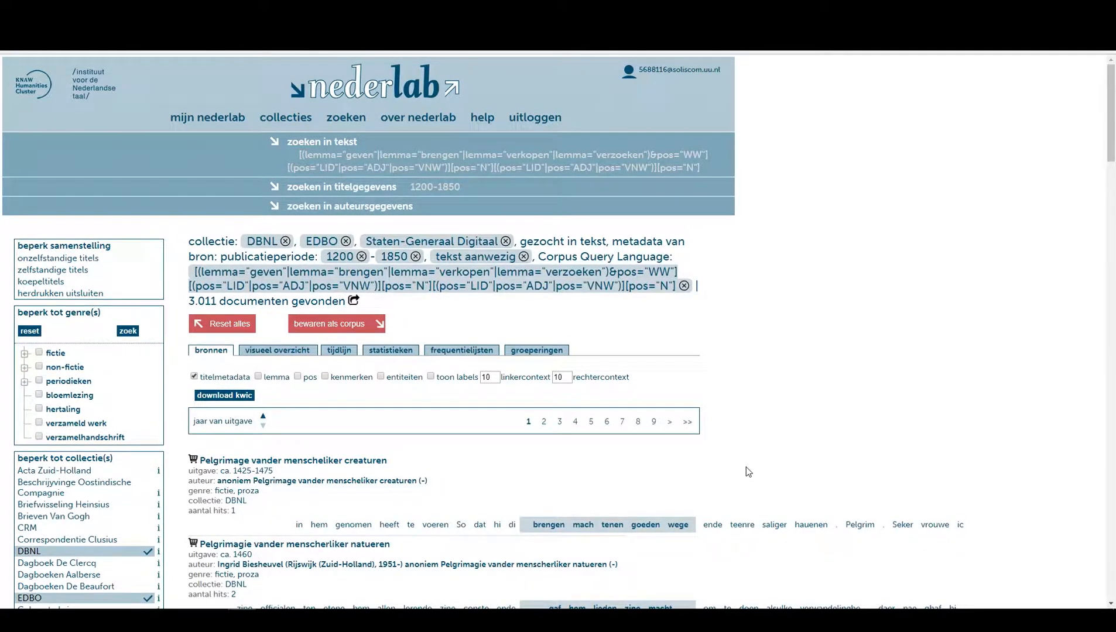
Scroll through the new search results and examine the matched verb phrases.
scroll(741, 468, "down", 2)
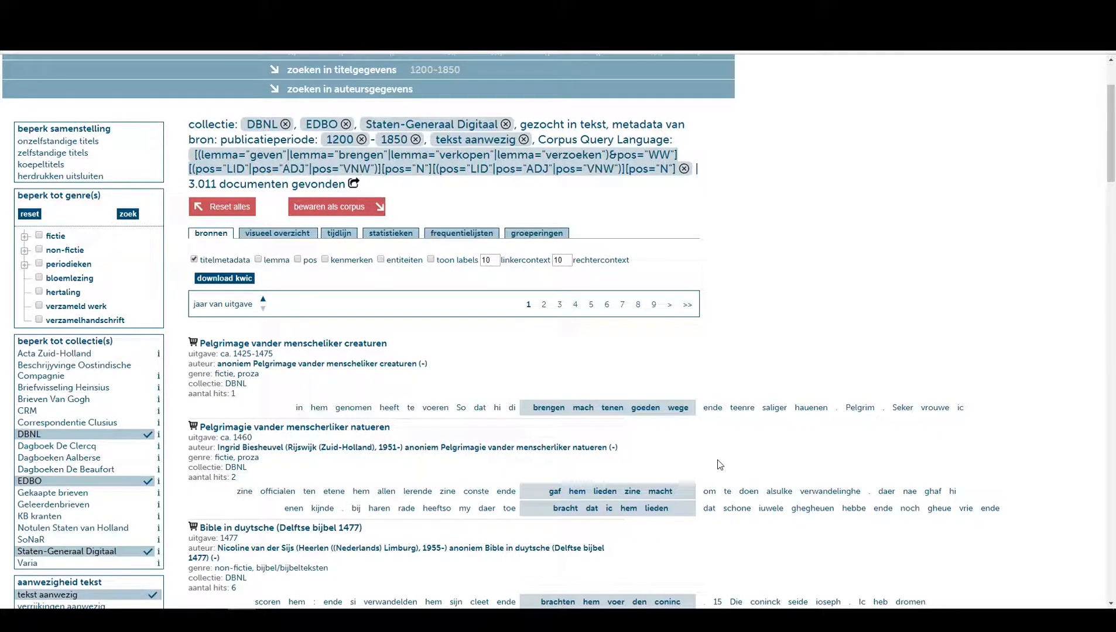
scroll(710, 464, "down", 2)
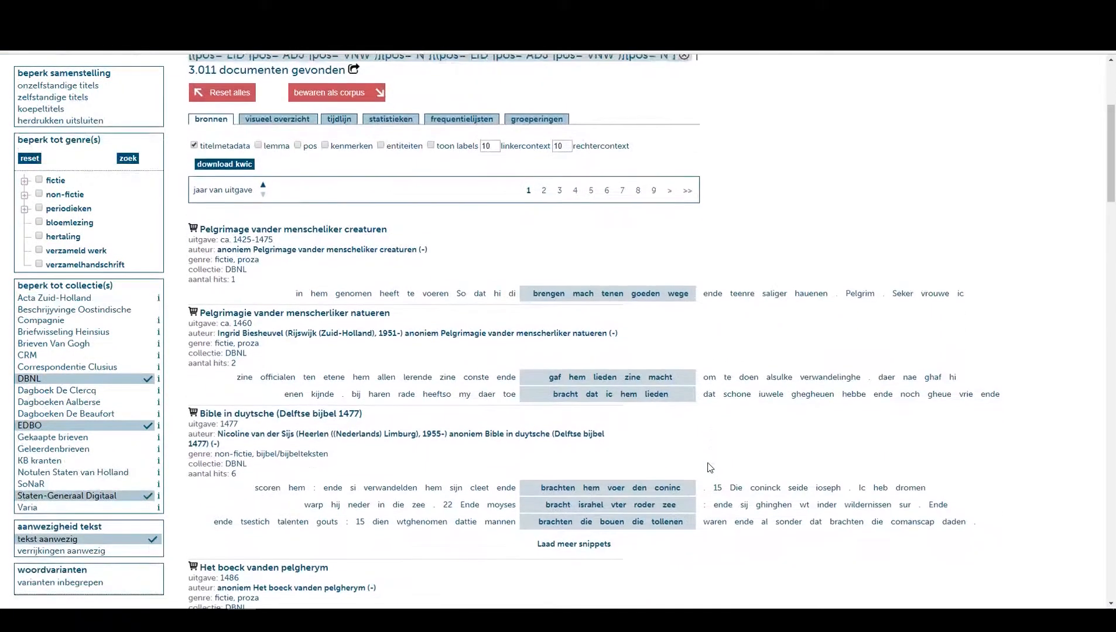
scroll(712, 435, "down", 2)
scroll(704, 474, "down", 2)
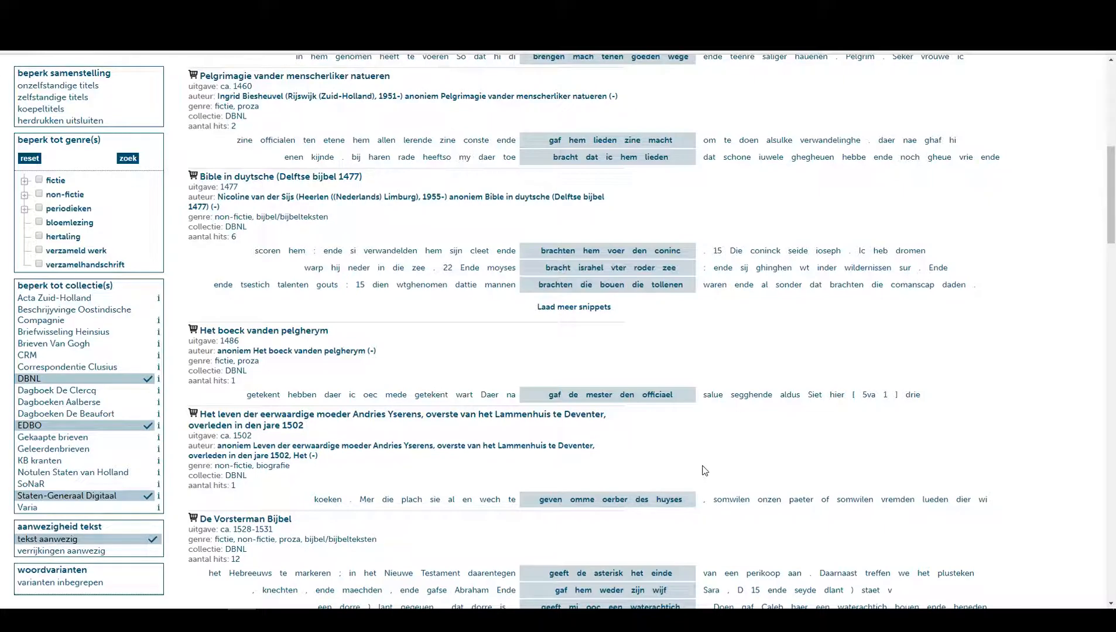
scroll(705, 472, "down", 3)
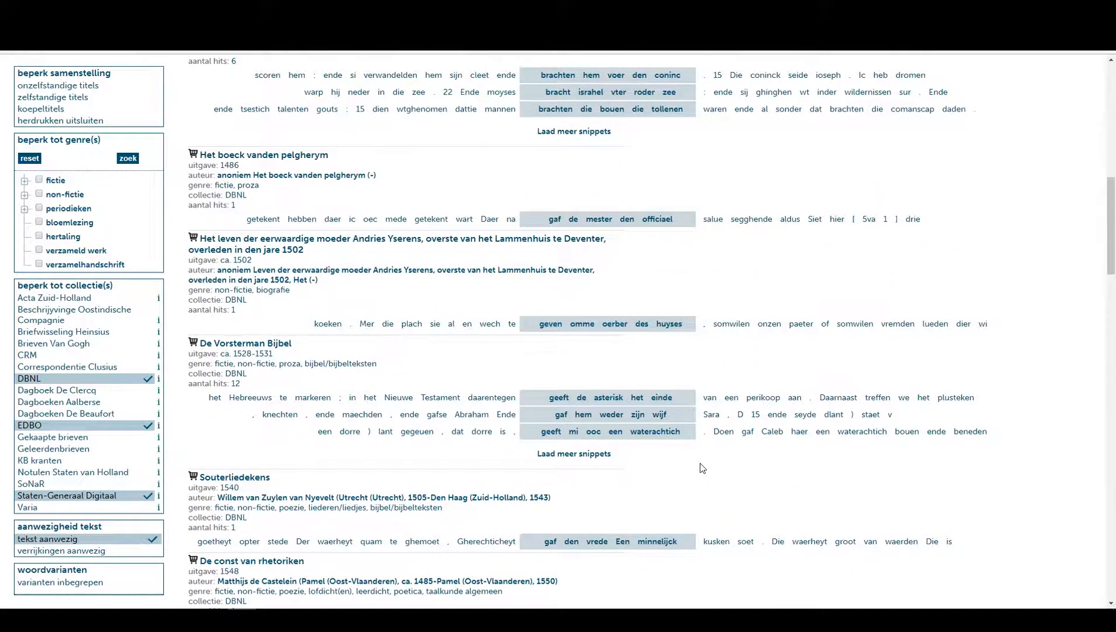
scroll(700, 467, "up", 3)
scroll(700, 466, "up", 7)
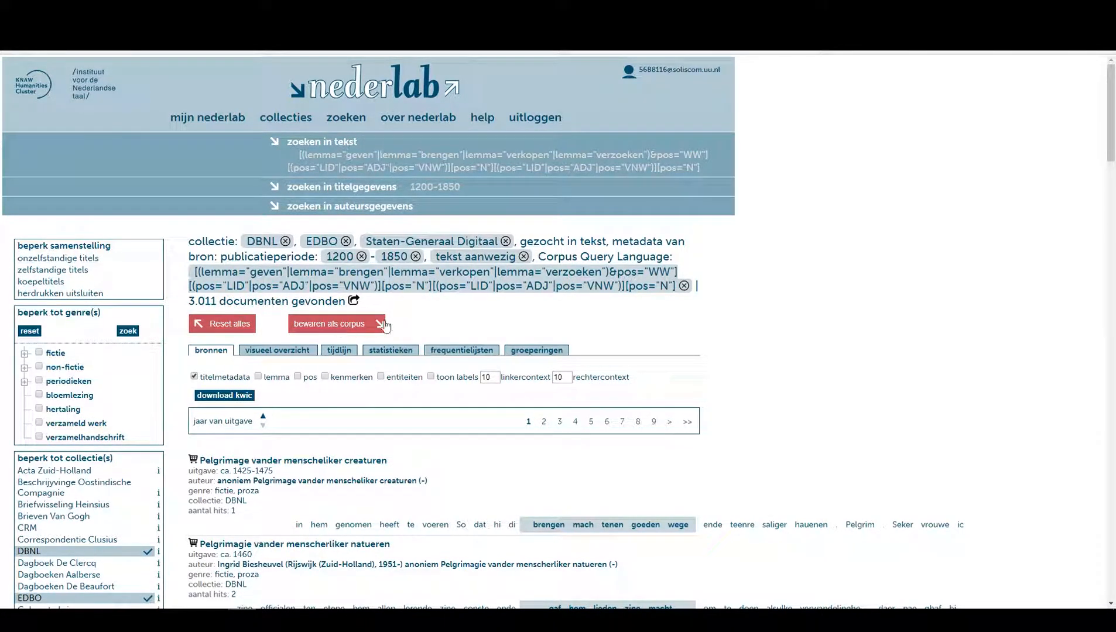
Open the timeline and set the score type to hits per number of words in found documents per year.
left_click(340, 352)
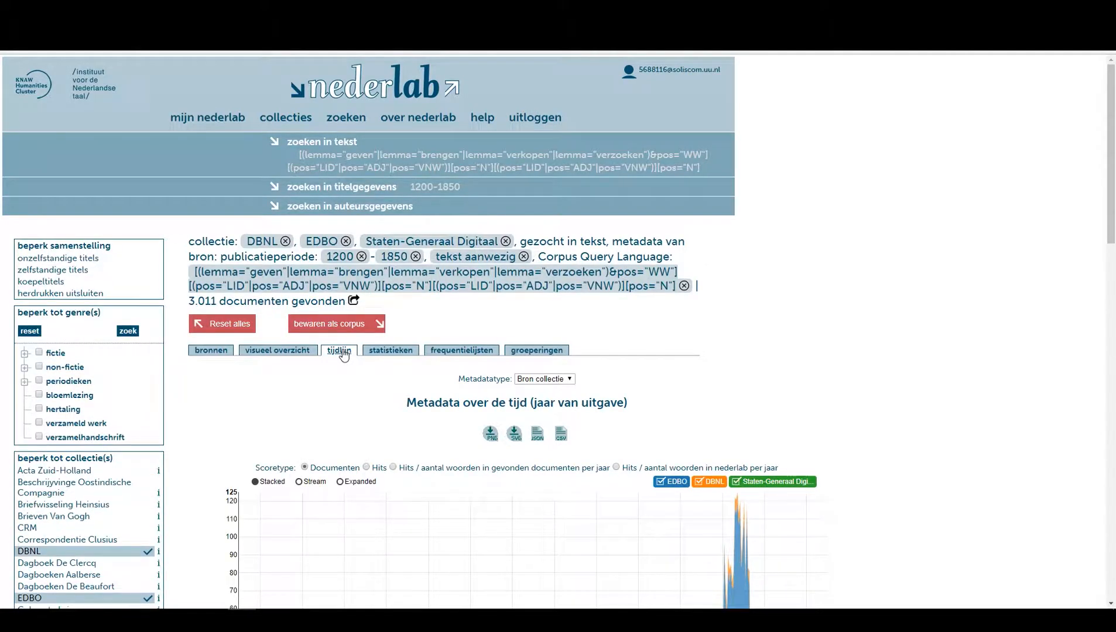
scroll(345, 357, "down", 2)
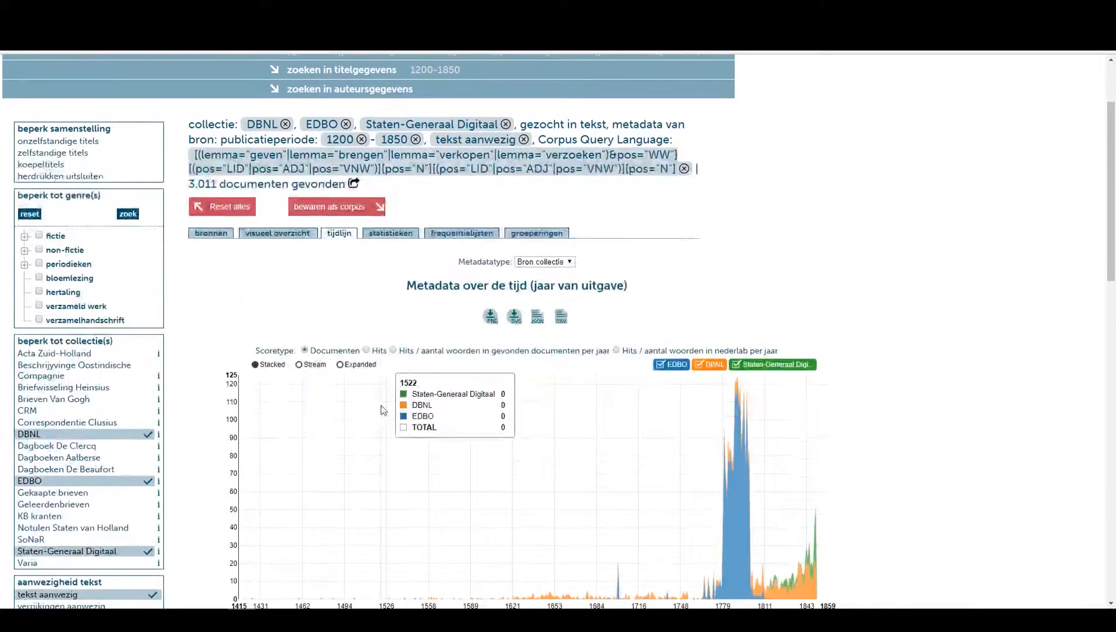
left_click(393, 351)
scroll(527, 328, "down", 3)
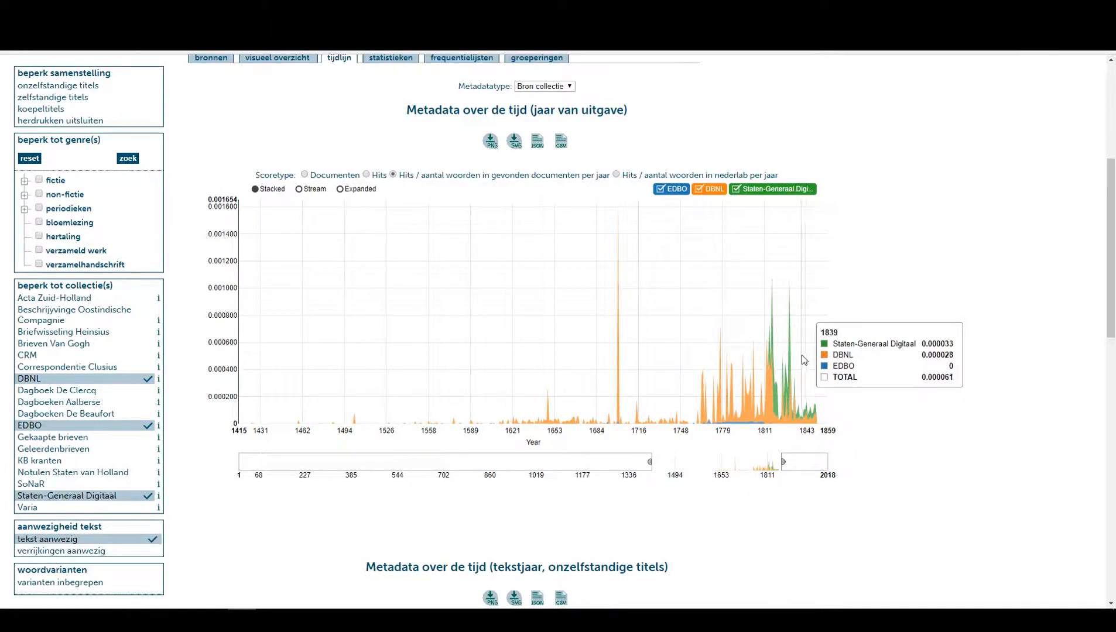
scroll(846, 358, "up", 3)
scroll(846, 358, "down", 2)
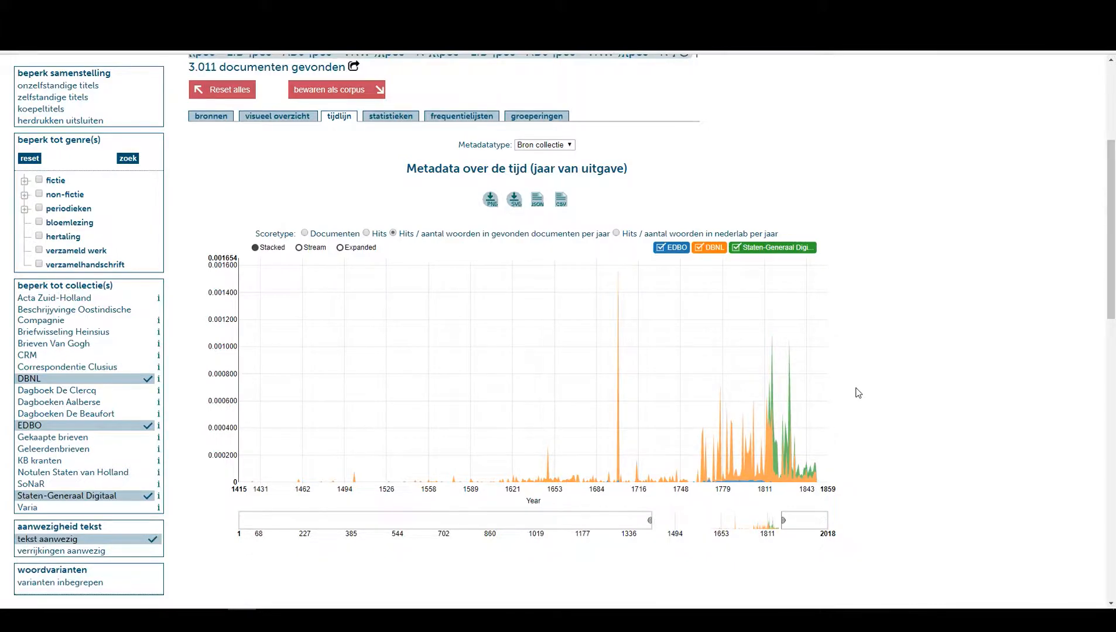
scroll(855, 392, "up", 4)
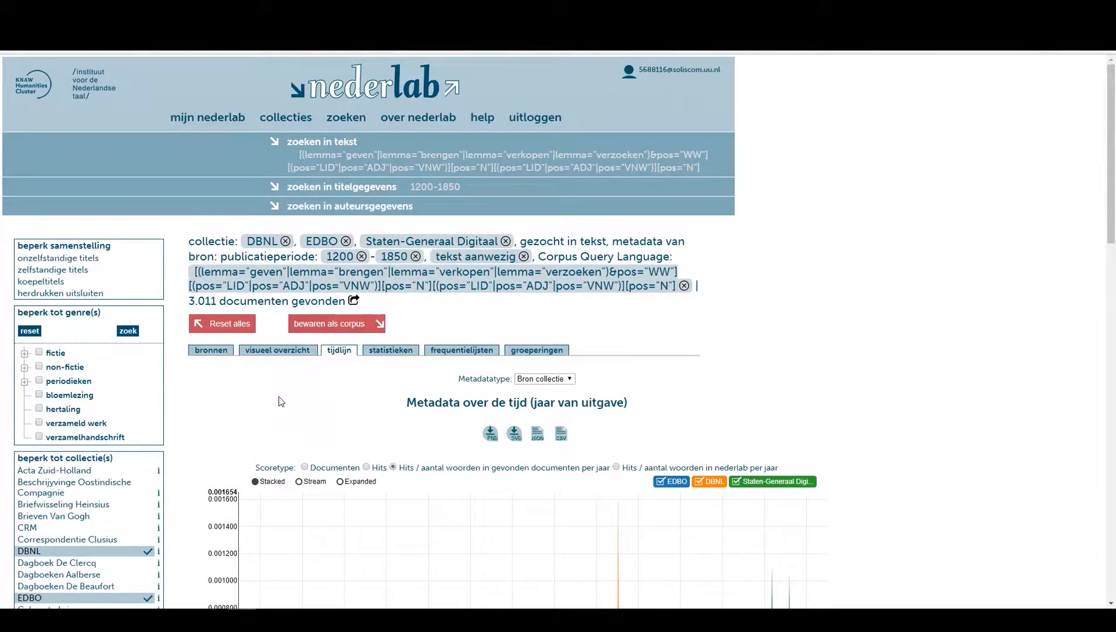
Return to the sources list and reopen the expert query editor.
left_click(220, 354)
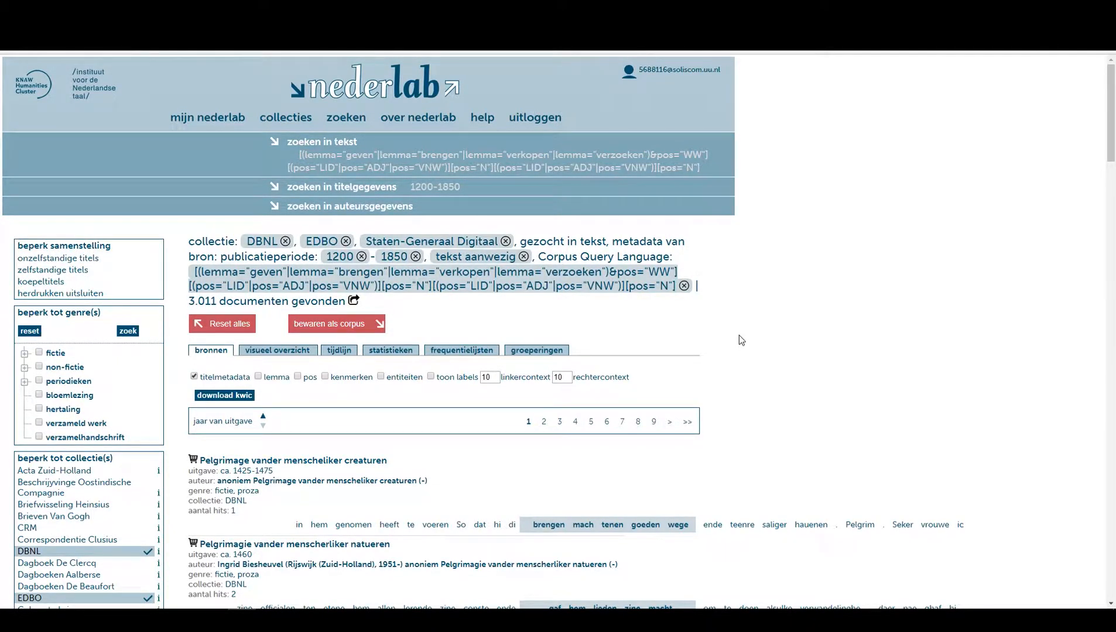
left_click(344, 142)
left_click(155, 198)
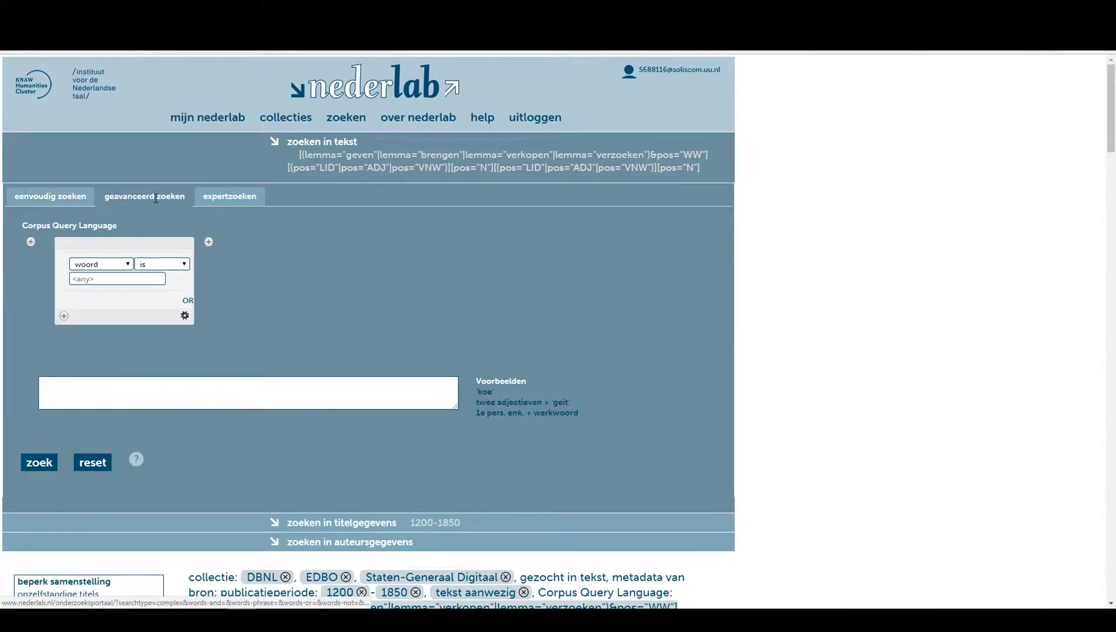
left_click(241, 196)
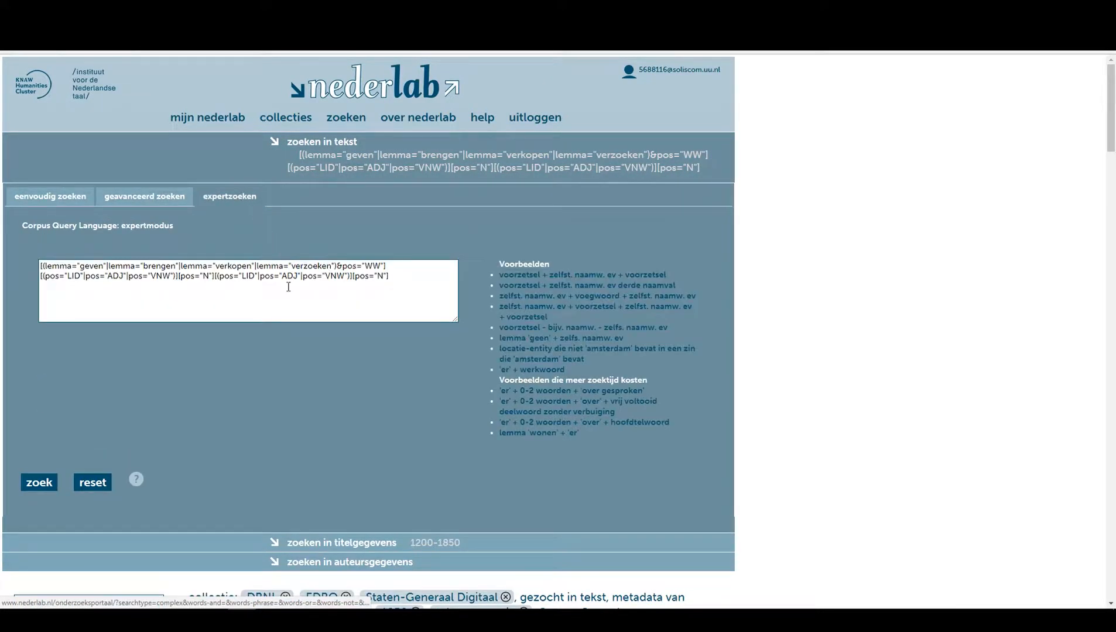